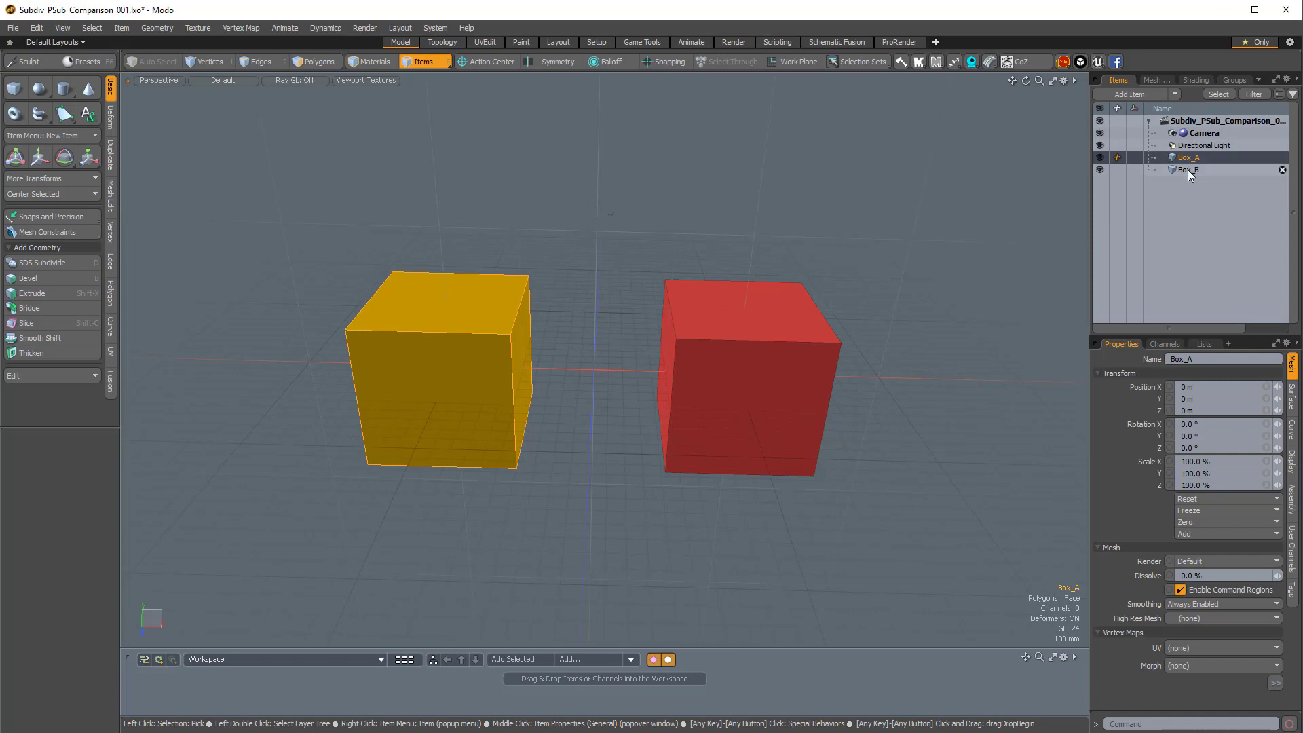
Step: Convert the yellow Box_A cube from plain faces to Subdiv polygons
left_click(1190, 171)
left_click_drag(989, 210, 651, 237, "alt")
left_click(529, 319)
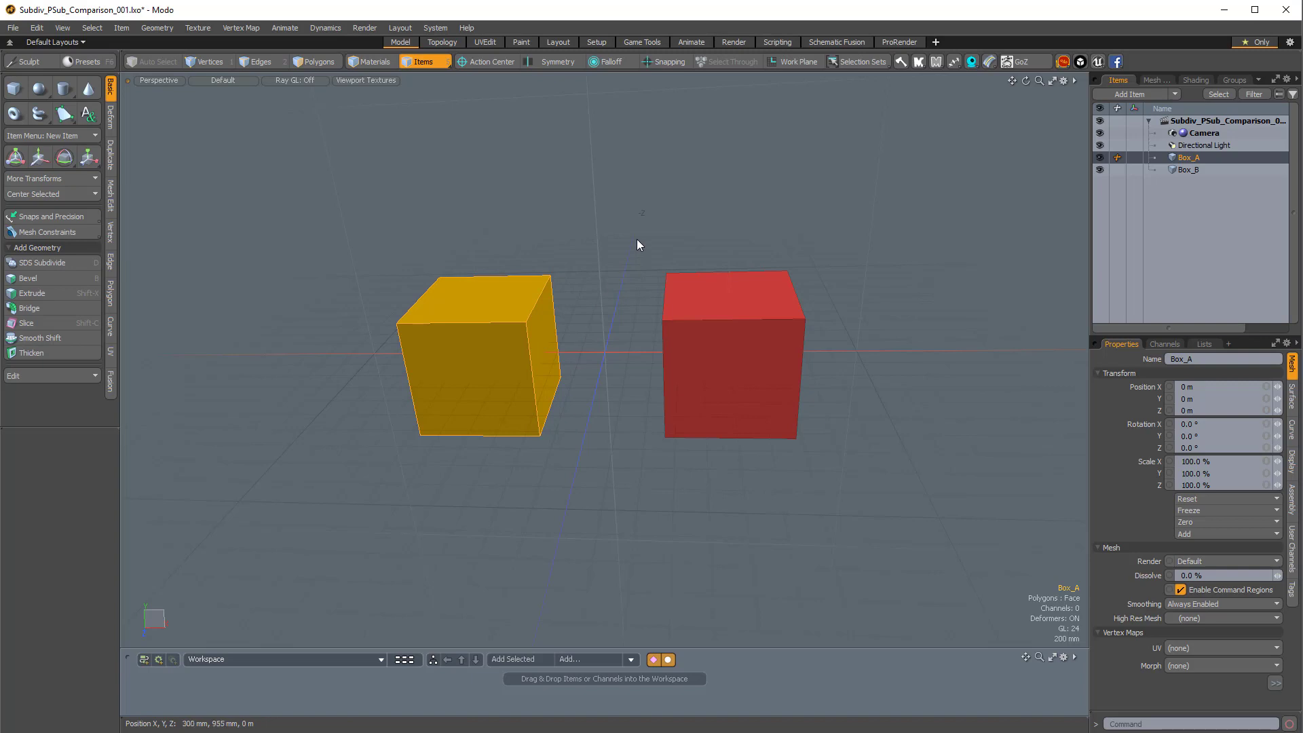
key("Tab")
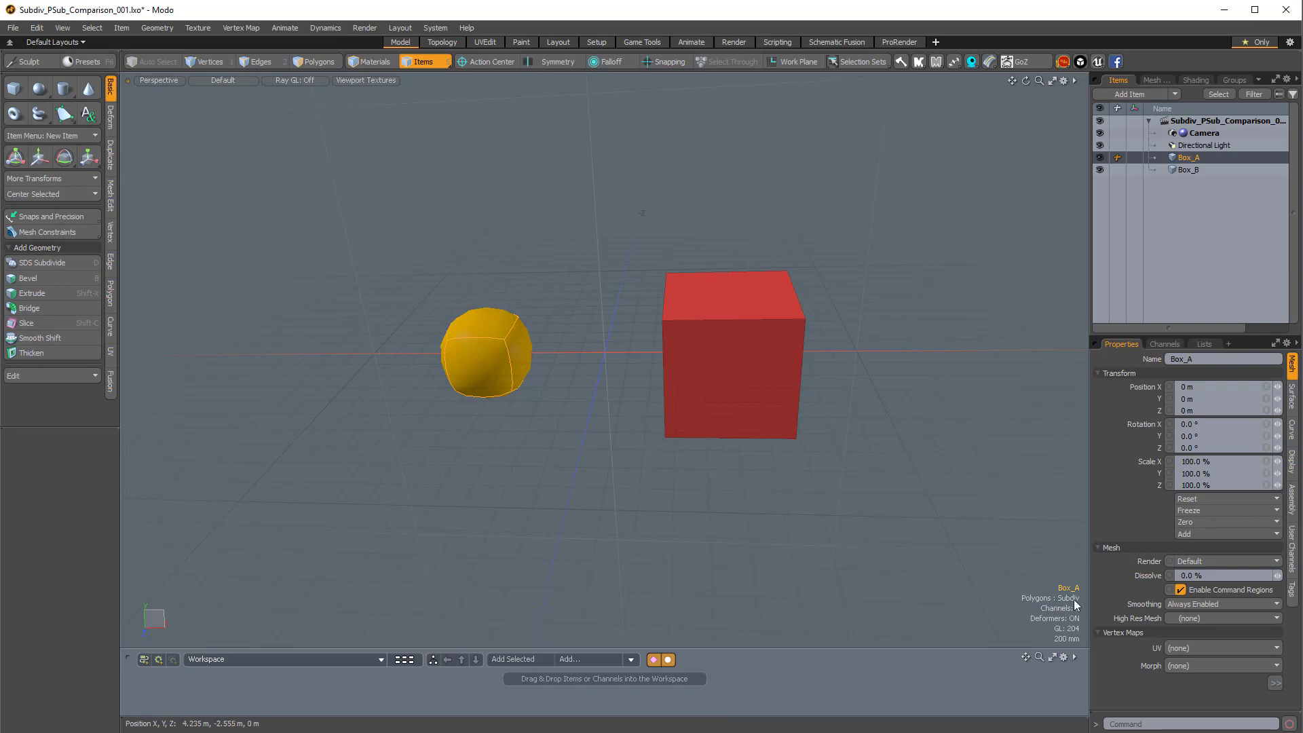
left_click_drag(594, 384, 720, 343, "alt")
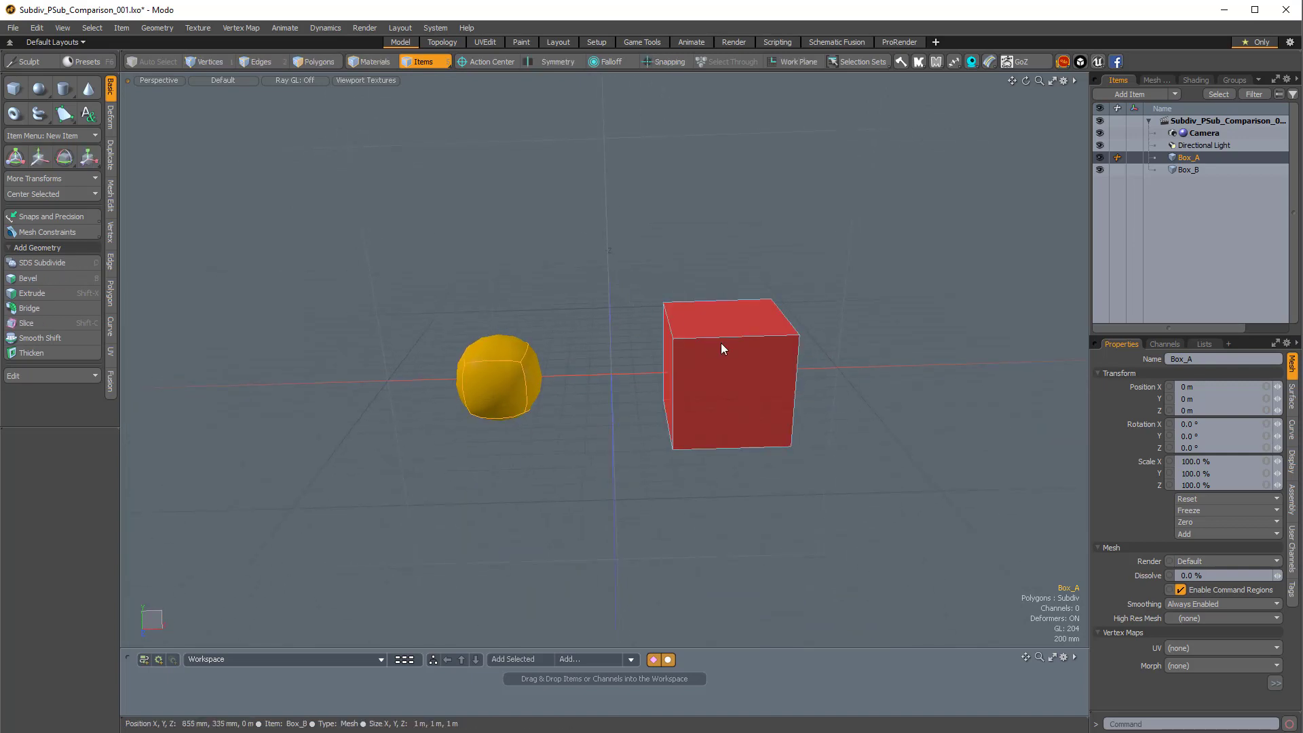
Step: Convert the red Box_B cube to Catmull-Clark subdivision and clear the item selection
left_click(726, 349)
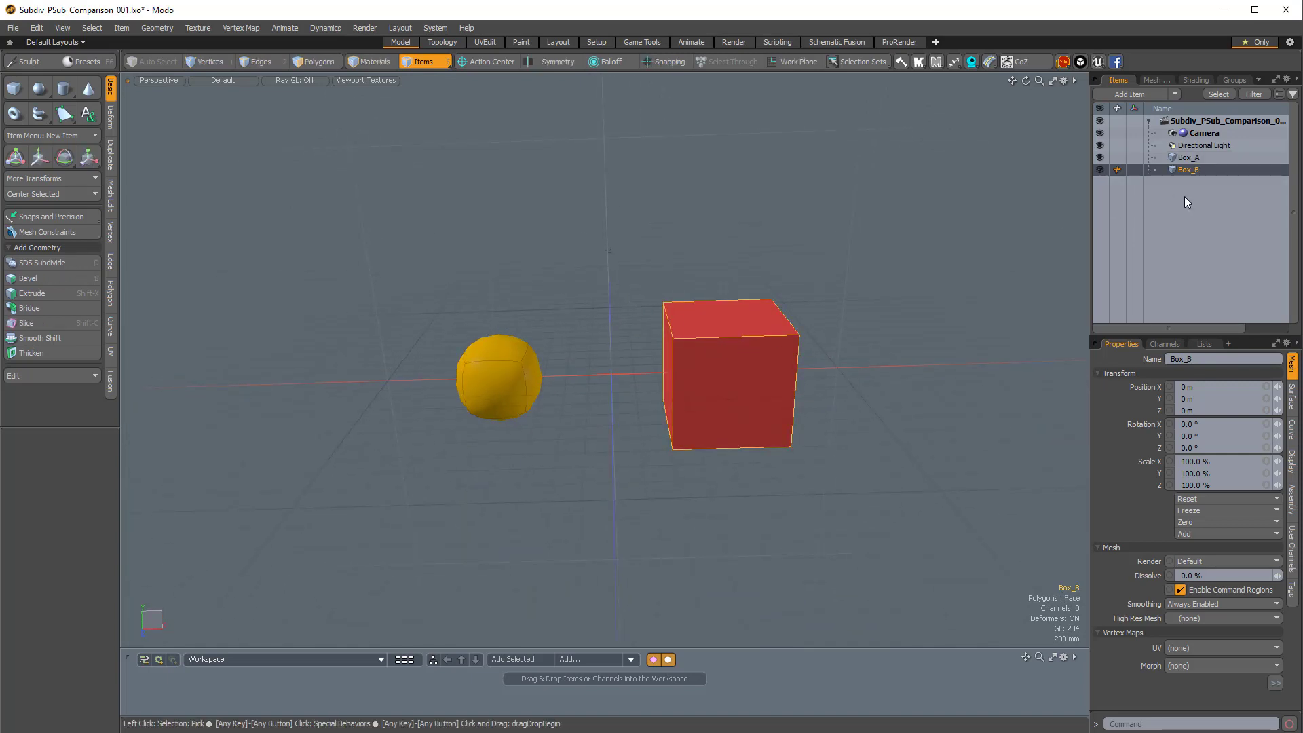
key("Tab")
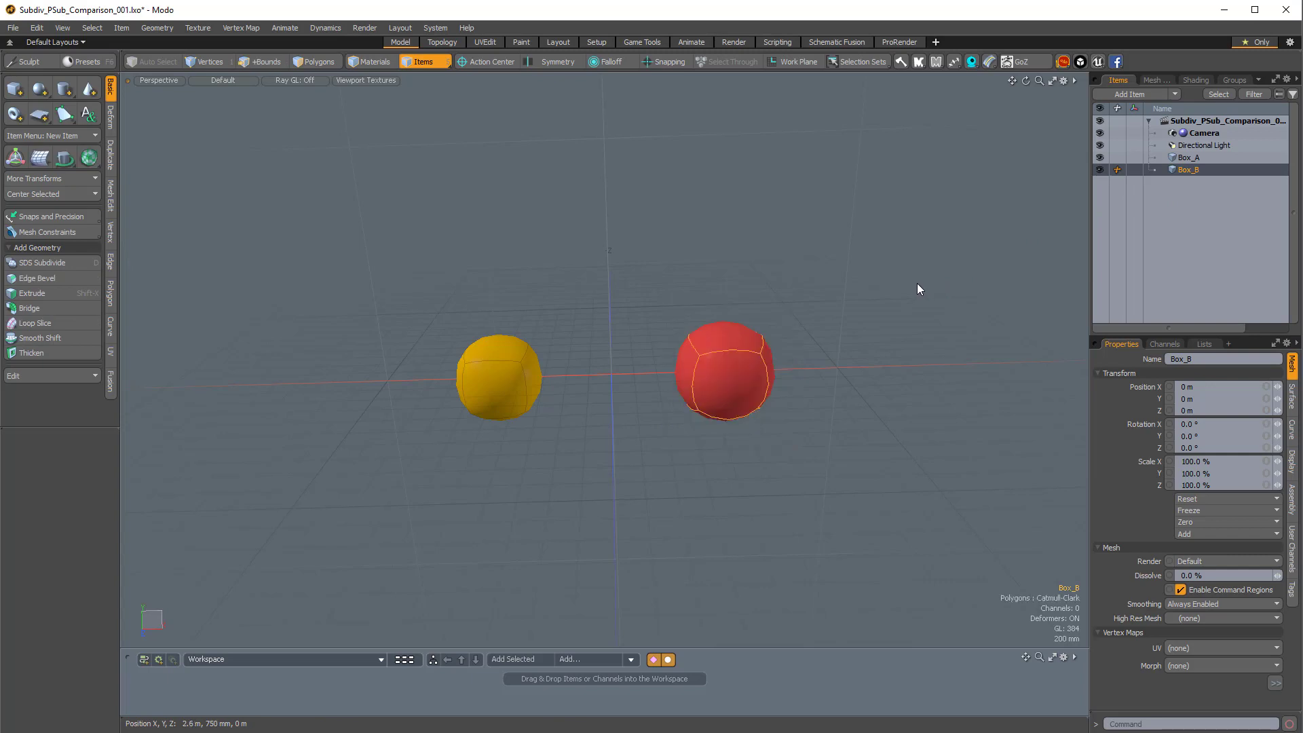
left_click_drag(884, 308, 715, 367, "alt")
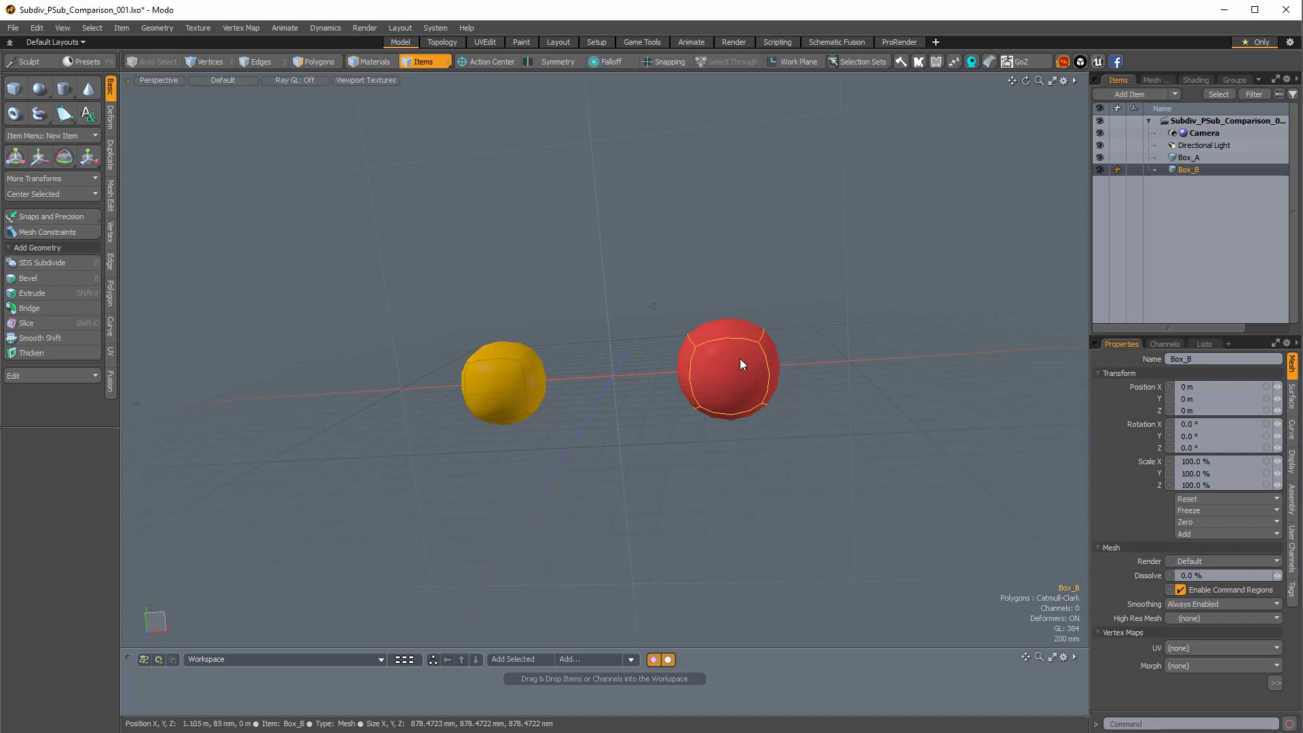
left_click_drag(740, 358, 745, 328, "alt")
left_click(759, 328)
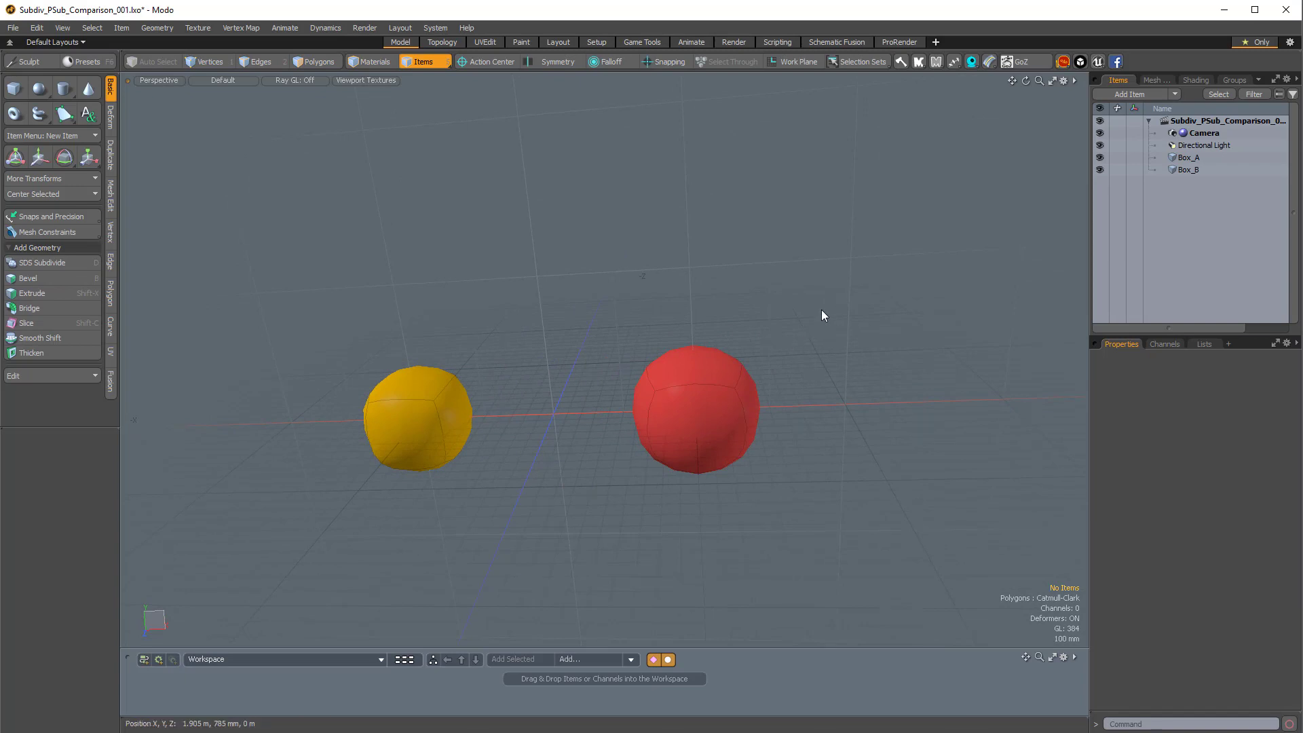
Step: Enable Show Cages for active meshes in the 3D viewport properties
key("o")
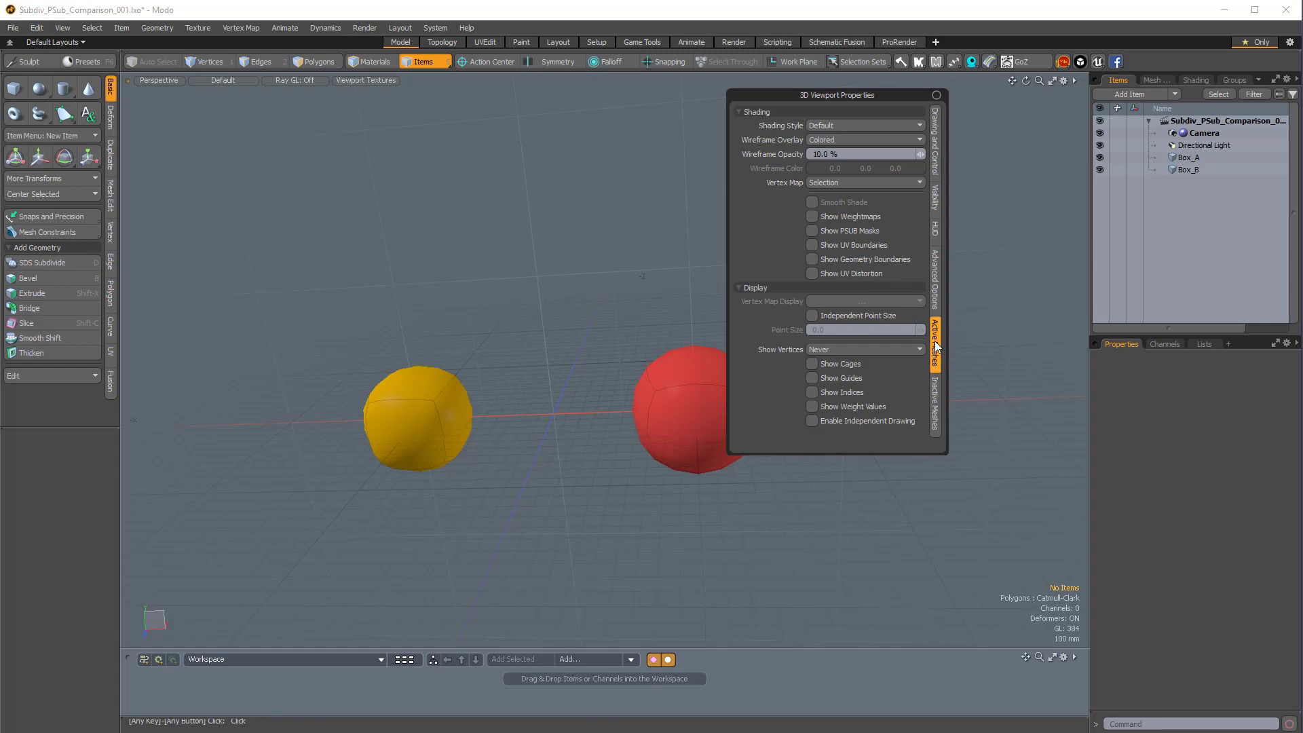
left_click(813, 364)
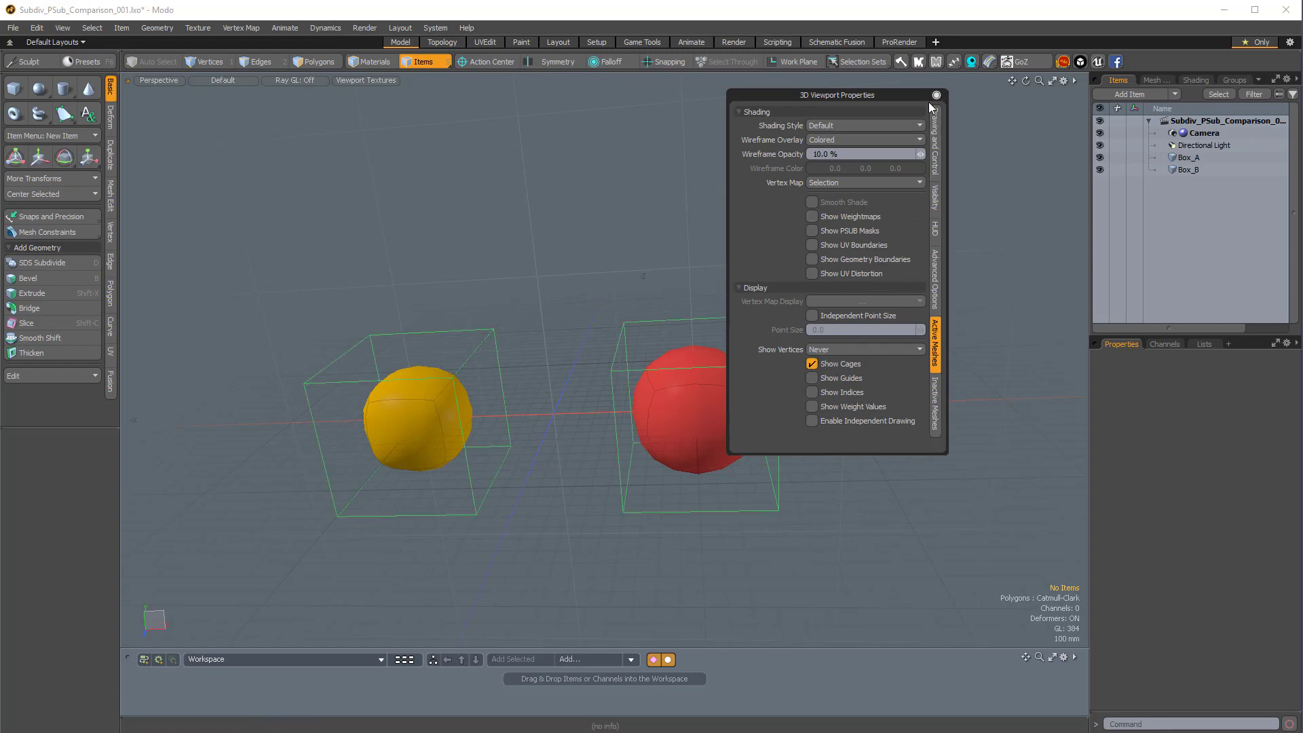
left_click(936, 96)
left_click_drag(651, 286, 724, 339, "alt")
Step: Turn off subdivision on both Box_A and Box_B together, returning them to plain faces, and deselect them
left_click(1189, 159)
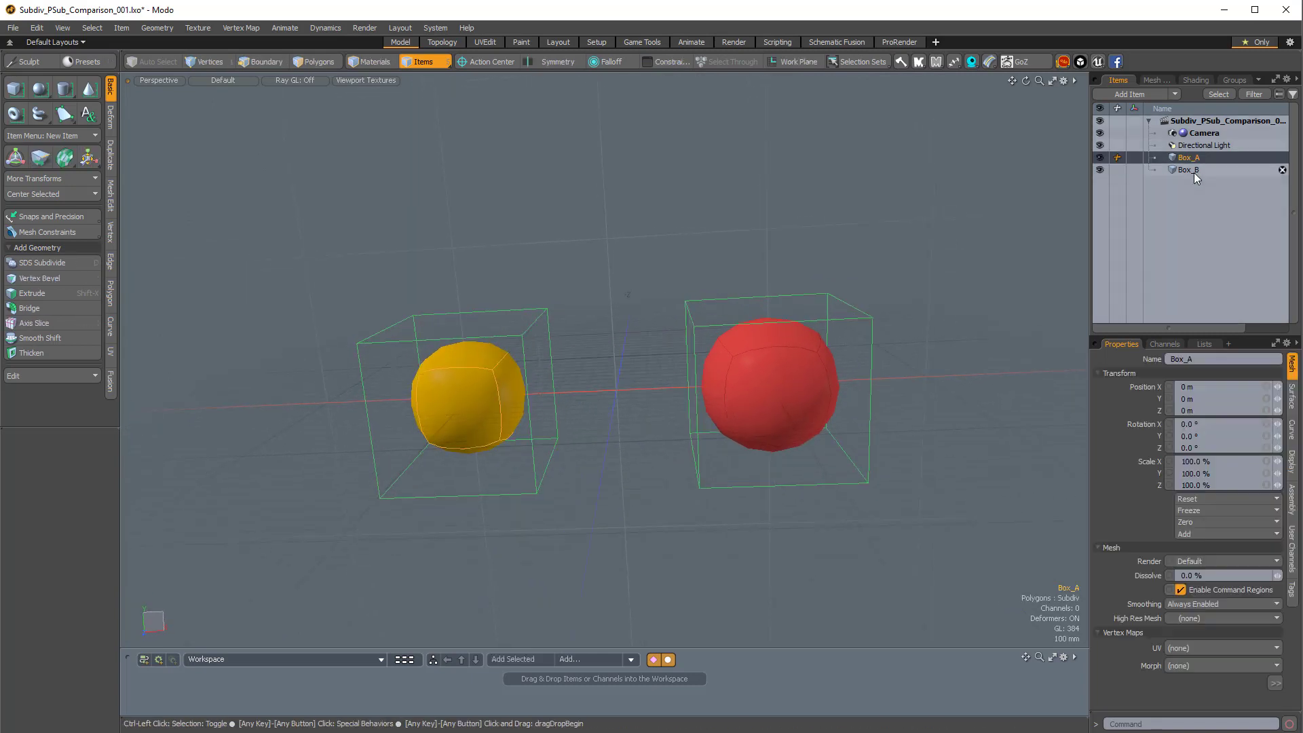
left_click(1189, 171, "ctrl")
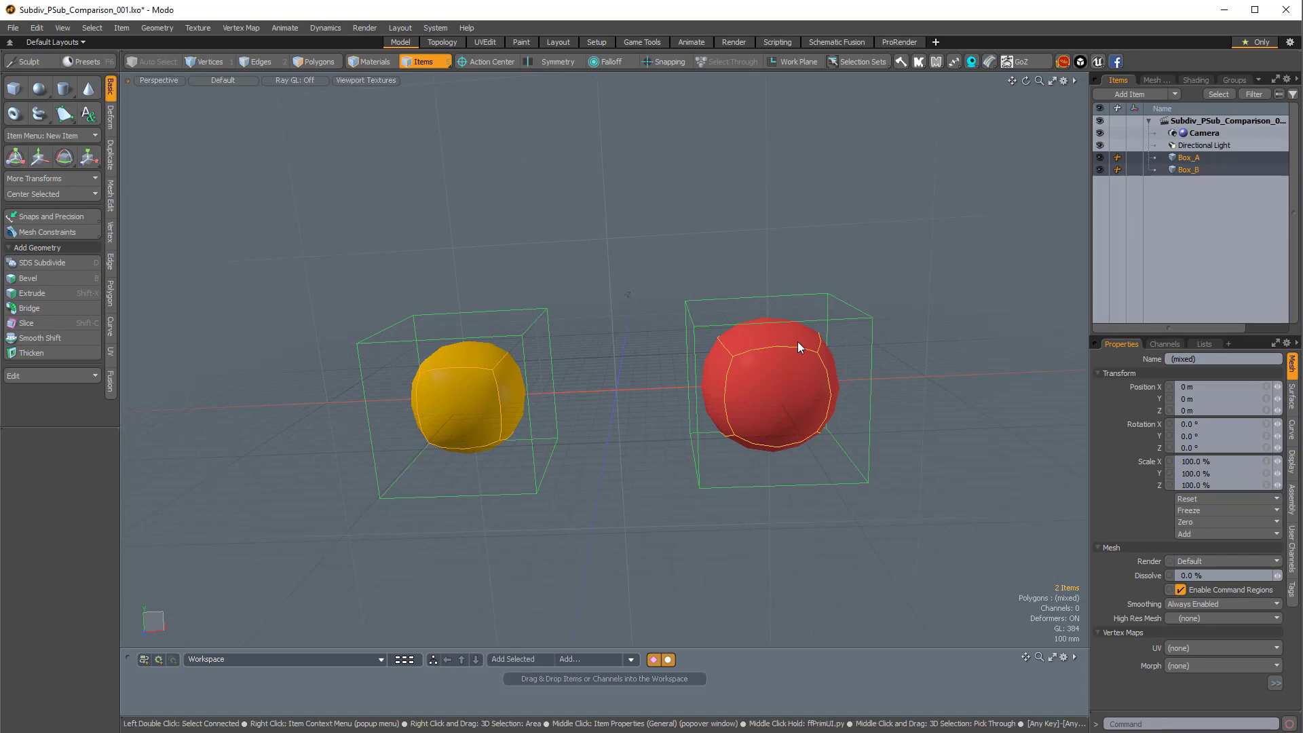
key("Tab")
left_click_drag(796, 341, 729, 431, "alt")
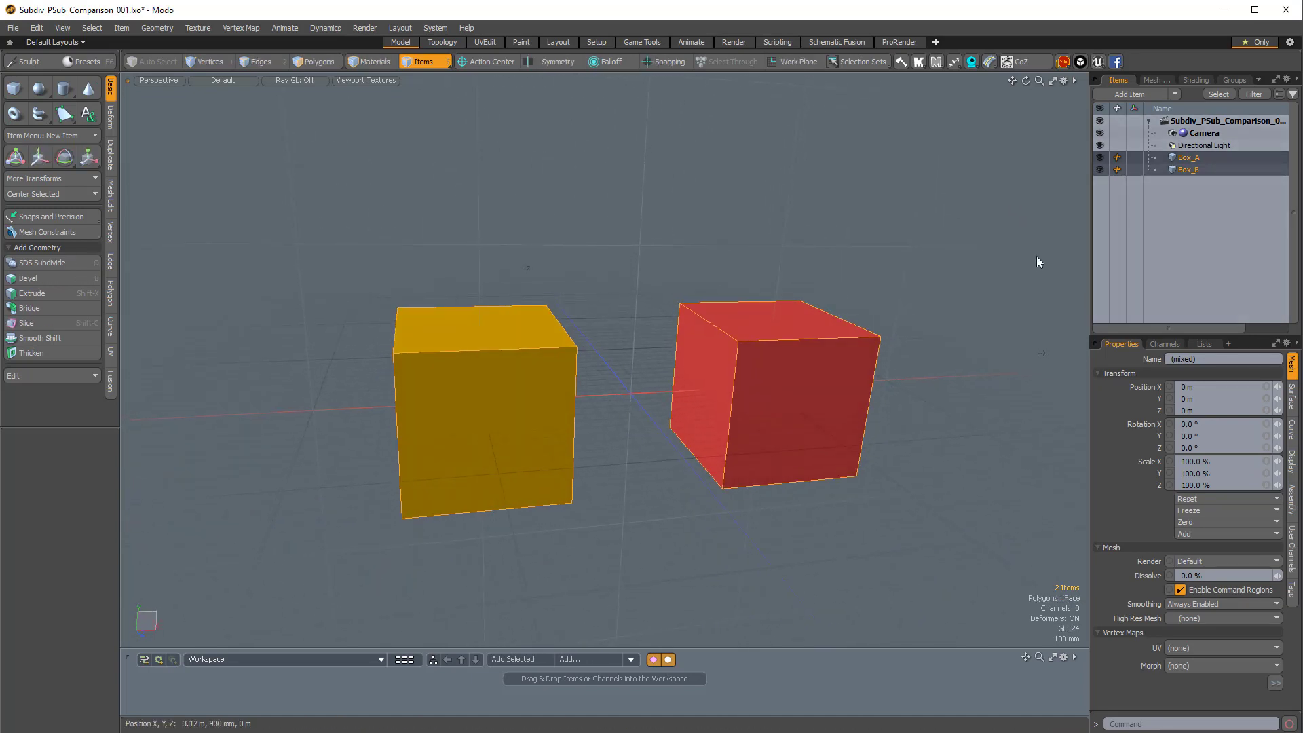
left_click(1041, 265)
Step: Select only Box_A and convert it to Subdiv polygons again
scroll(1025, 264, "down", 2)
left_click_drag(913, 291, 931, 288, "alt")
left_click(1204, 157)
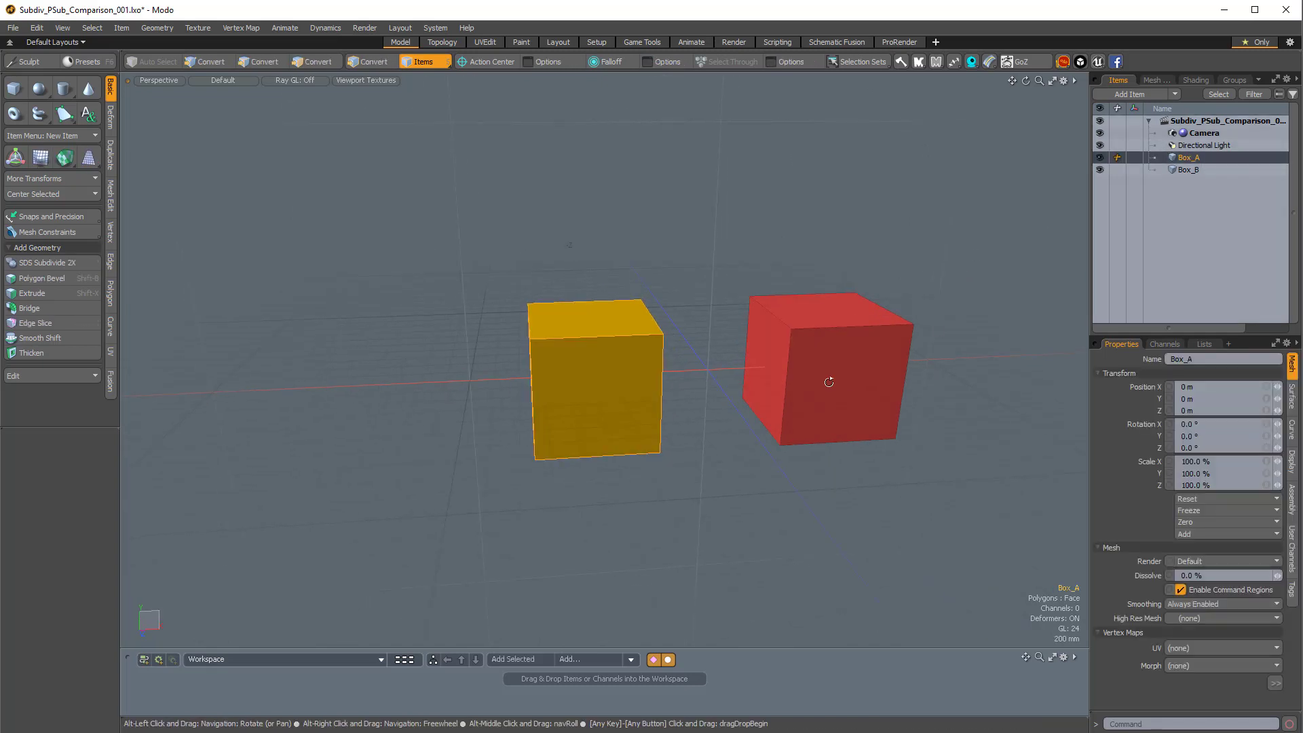
scroll(755, 364, "down", 3)
scroll(755, 364, "up", 3)
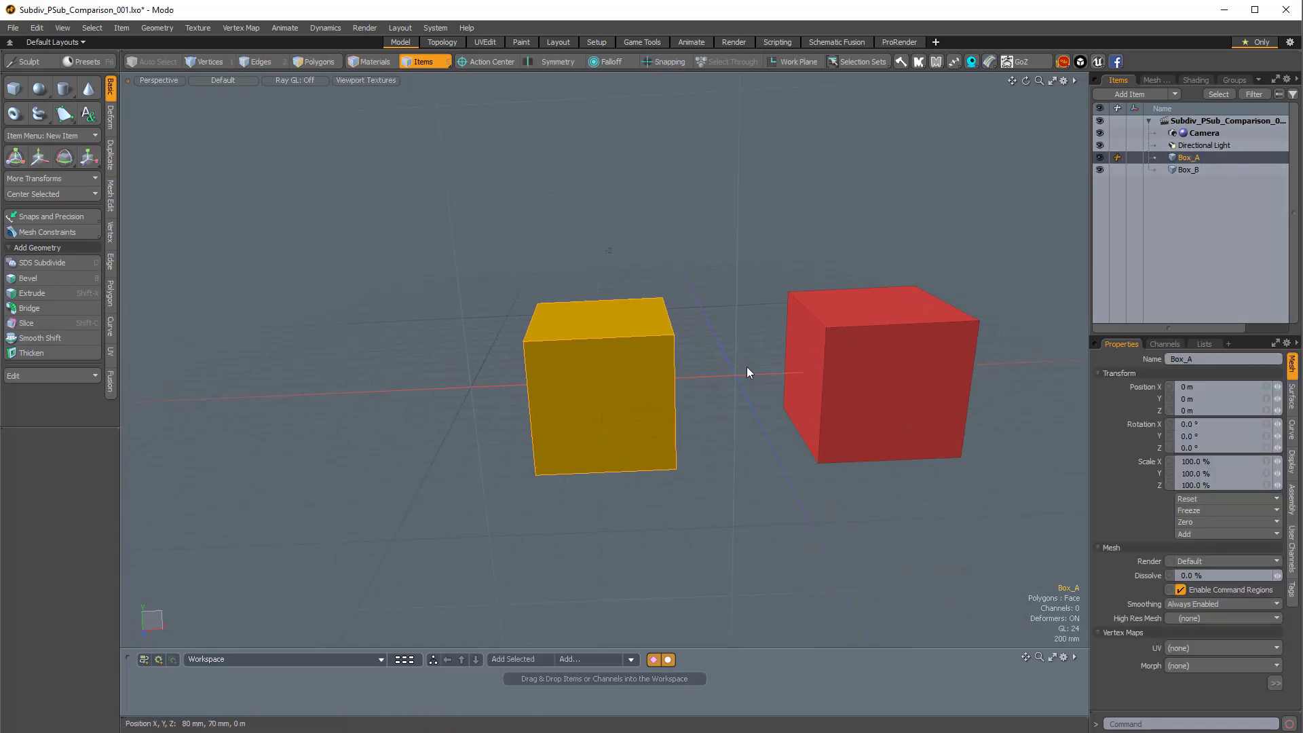
key("Tab")
scroll(706, 387, "up", 3)
left_click_drag(686, 387, 621, 326, "alt")
Step: Select the four top edges of Box_A's cage and raise their subdivision weight to 100% with the Weight Tool
key("2")
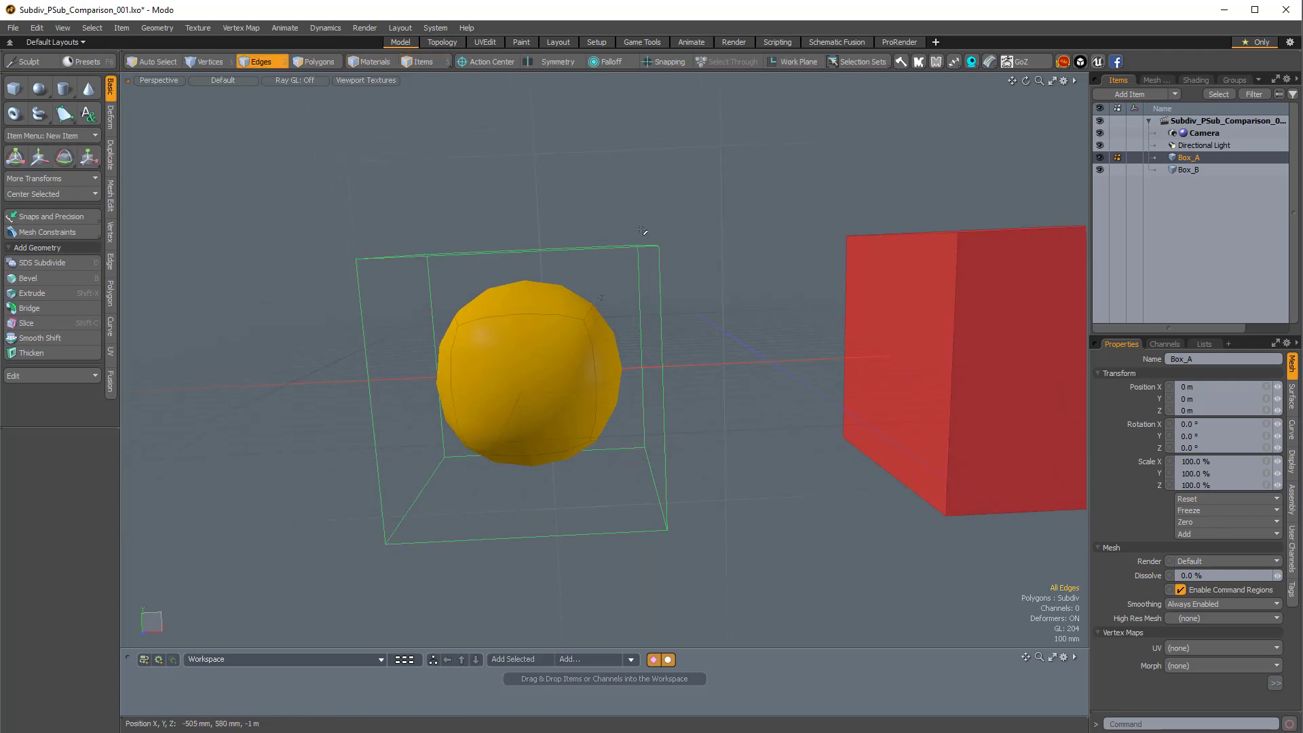
mouse_move(666, 225)
right_mouse_down()
mouse_move(494, 235)
mouse_move(378, 357)
right_mouse_up()
mouse_move(444, 374)
left_mouse_down("alt")
mouse_move(792, 402)
mouse_move(551, 341)
left_mouse_up("alt")
scroll(579, 340, "up", 2)
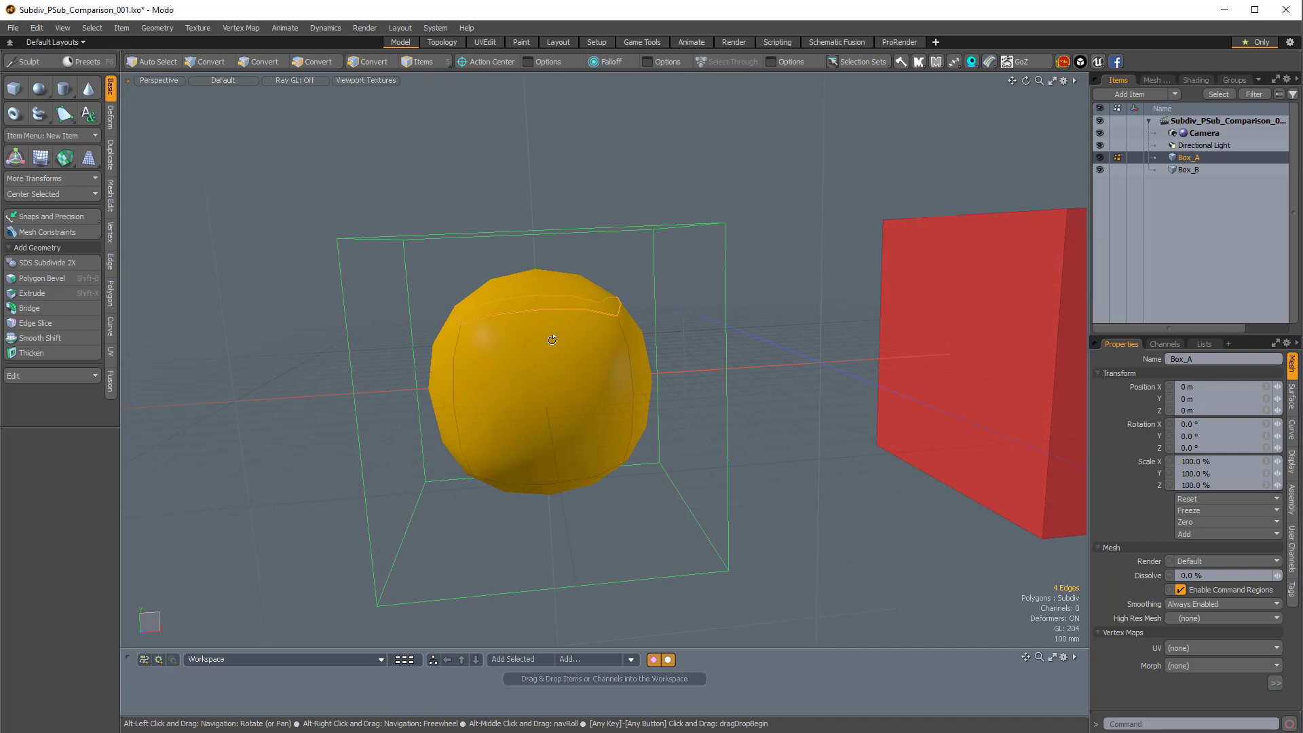
left_click(238, 27)
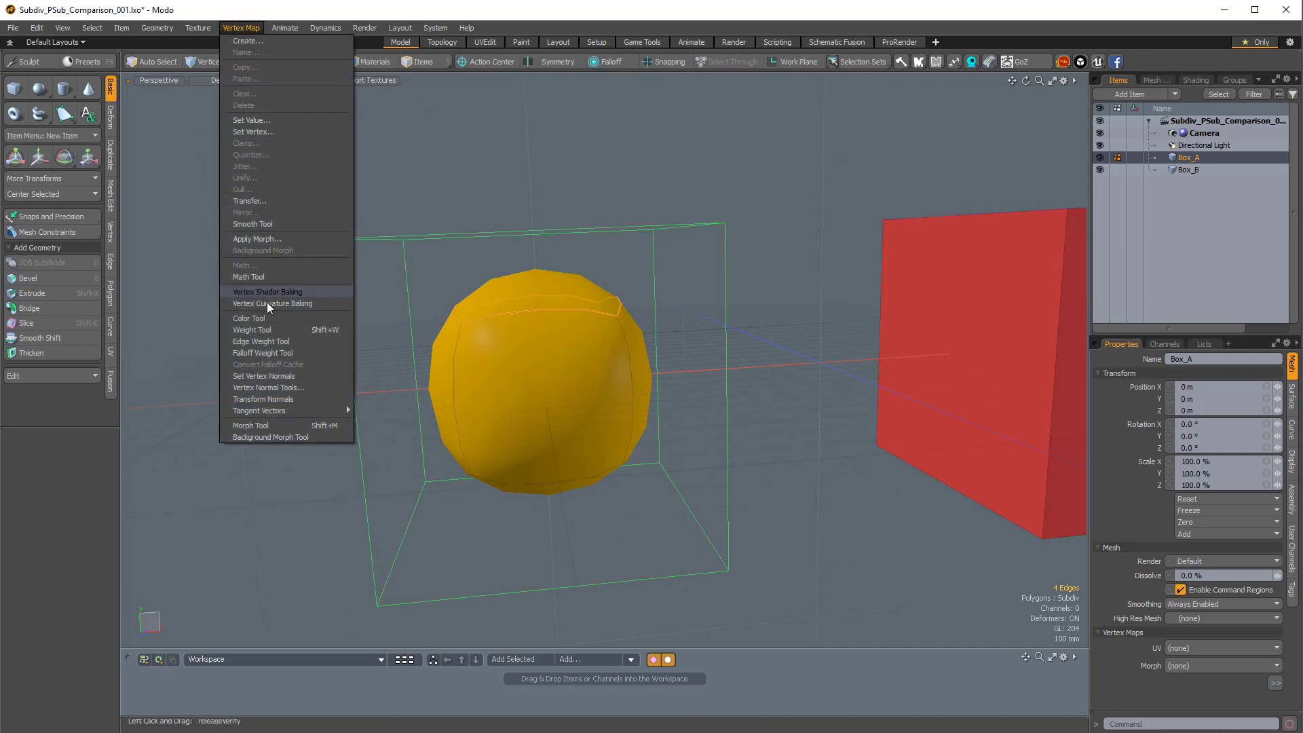
left_click(311, 330)
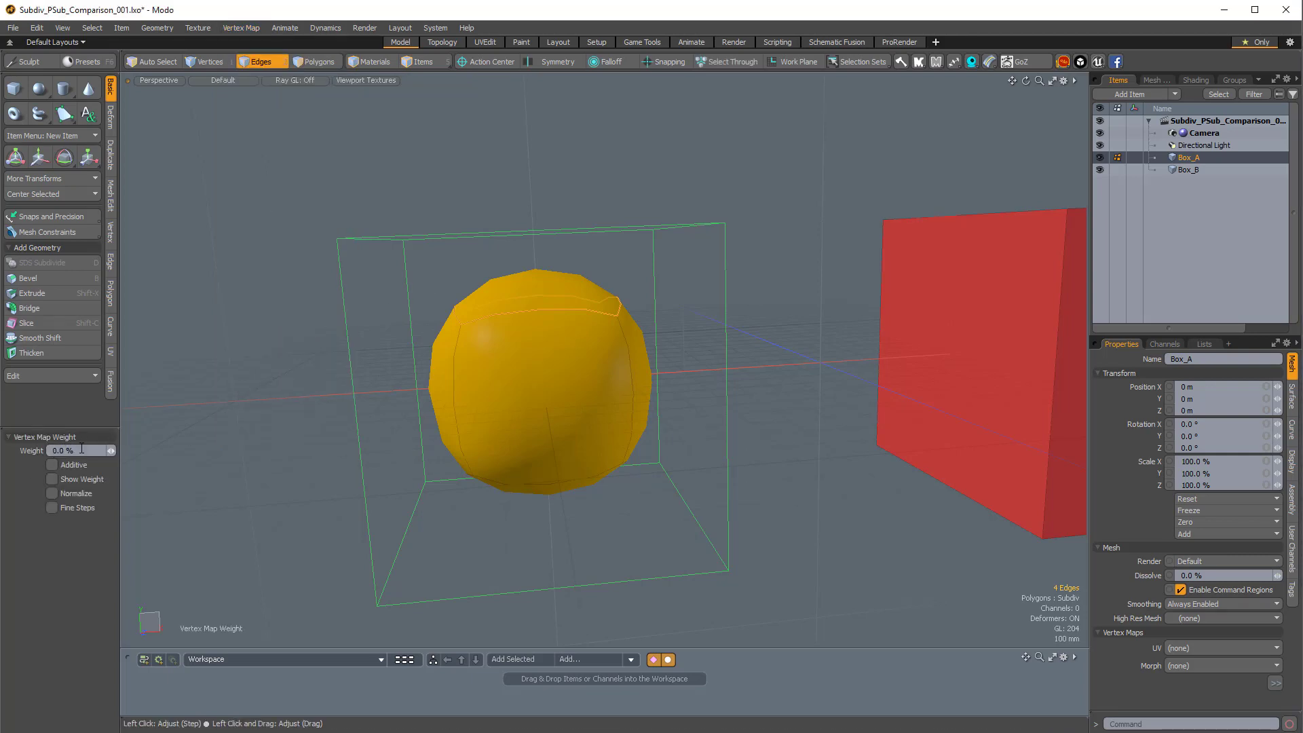
left_click_drag(755, 319, 682, 348, "alt")
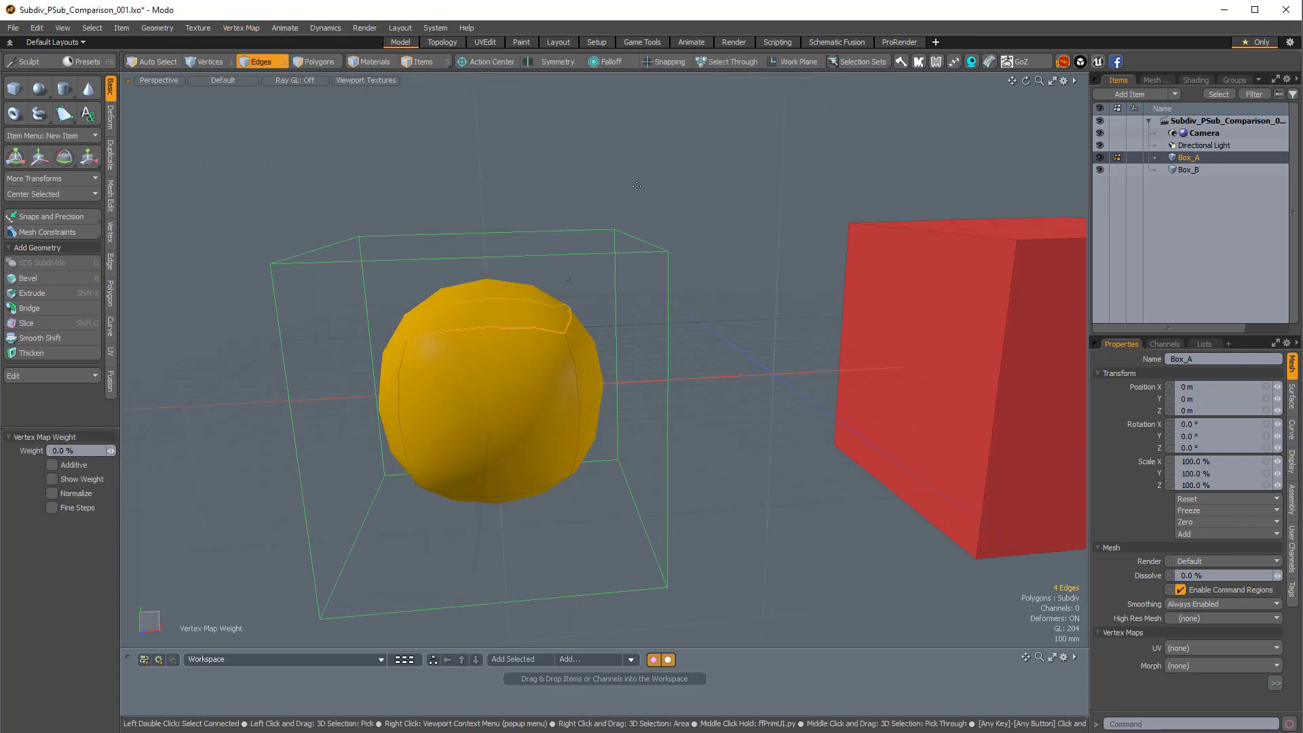
left_click_drag(642, 186, 774, 186)
left_click_drag(523, 353, 542, 390, "alt")
left_click_drag(530, 258, 571, 278, "alt")
scroll(525, 298, "down", 3, "alt")
scroll(597, 268, "up", 5, "alt")
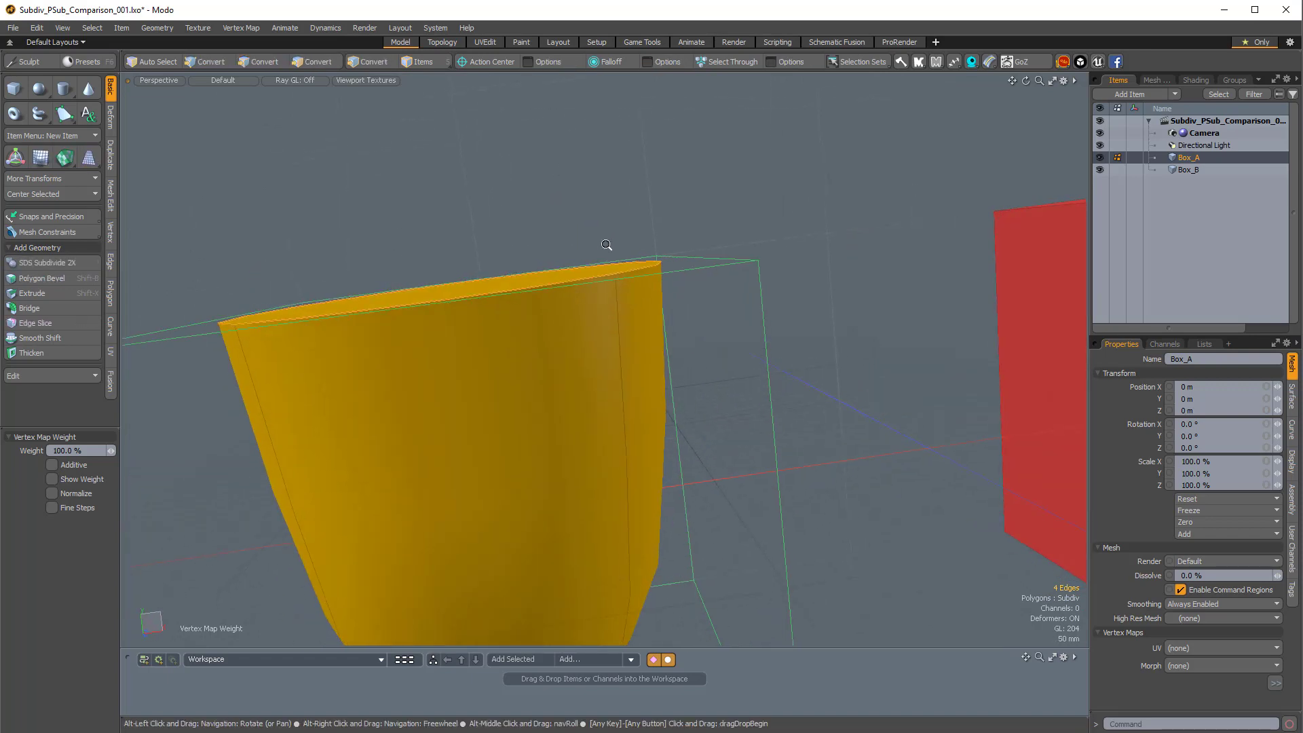
scroll(631, 269, "down", 3, "alt")
left_click_drag(289, 241, 524, 308, "alt")
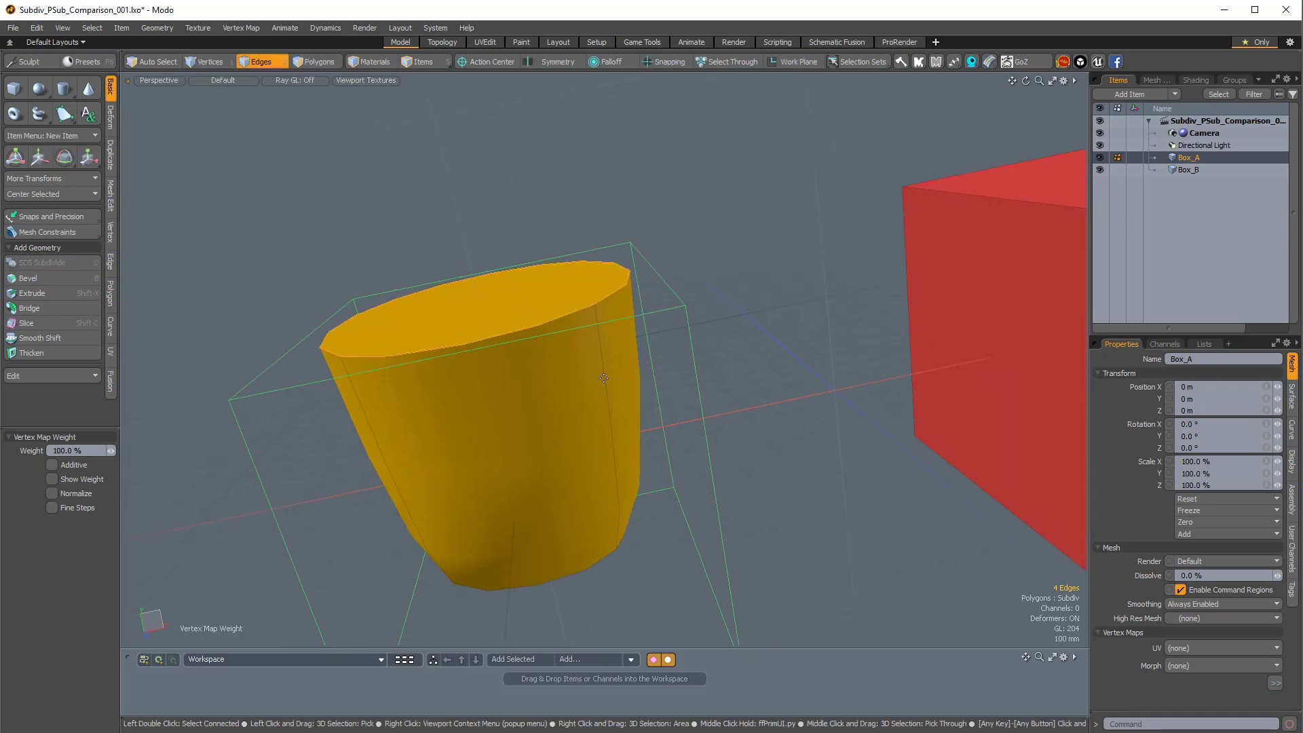
Step: Select the four vertical side edges of Box_A and raise their weight to about 100% with the Weight Tool
key("space")
left_click_drag(380, 418, 733, 448, "alt")
left_click(601, 428, "shift")
left_click_drag(638, 448, 937, 441, "alt")
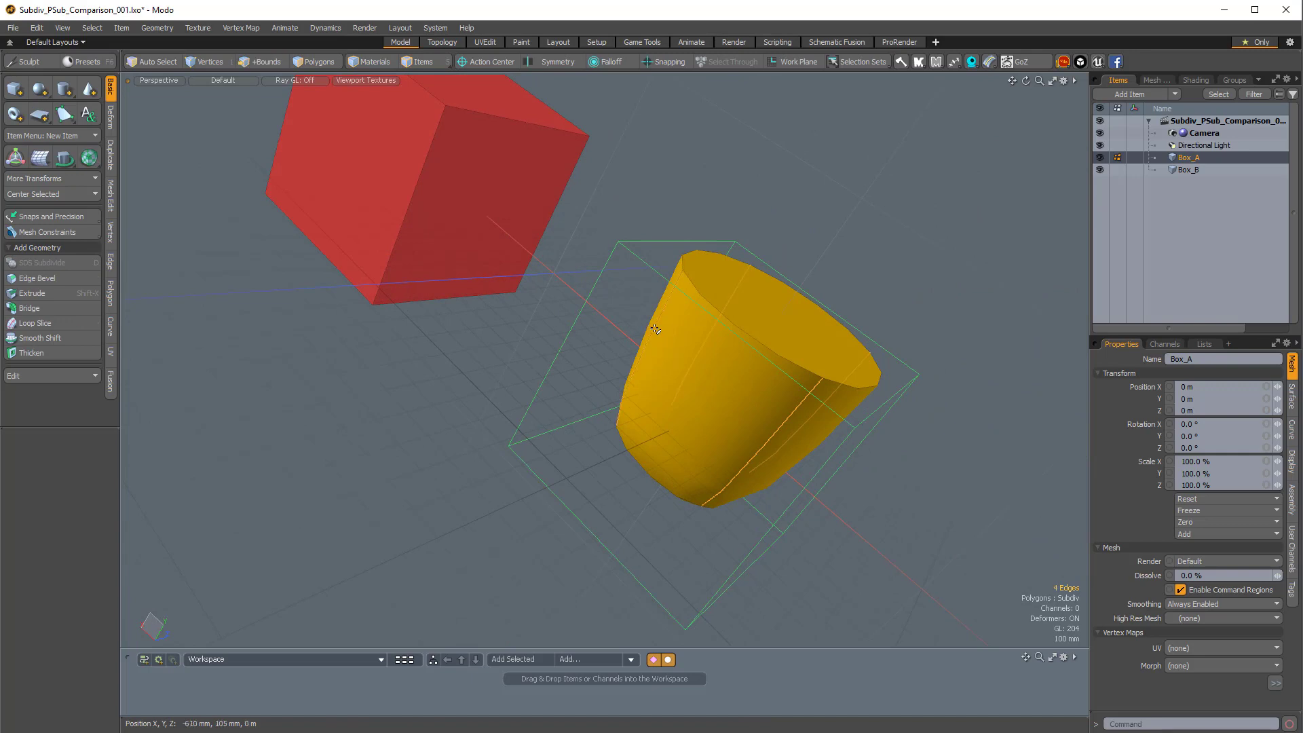
left_click_drag(655, 329, 560, 337, "alt")
key("shift+w")
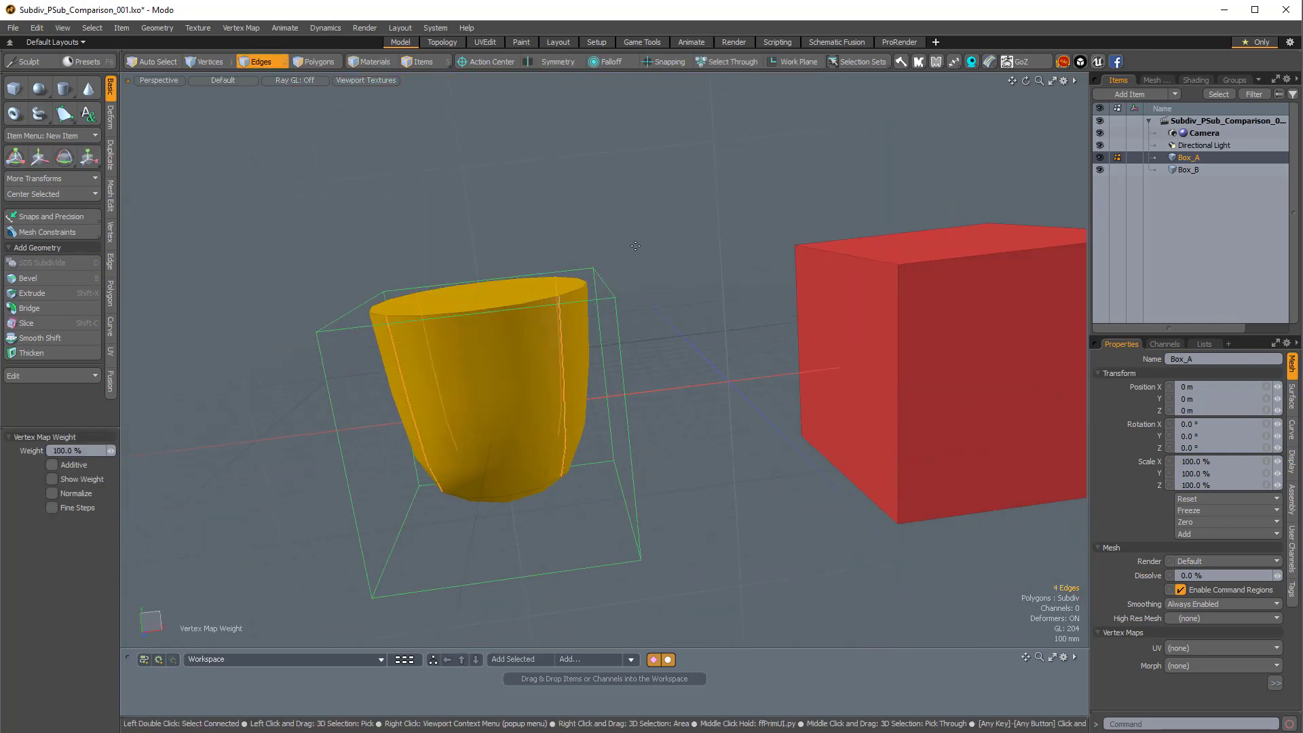
left_click_drag(606, 234, 564, 352)
Step: Clear the edge selection and lower the weight of all Box_A edges to about -83%
key("q")
left_click(629, 276)
key("shift+w")
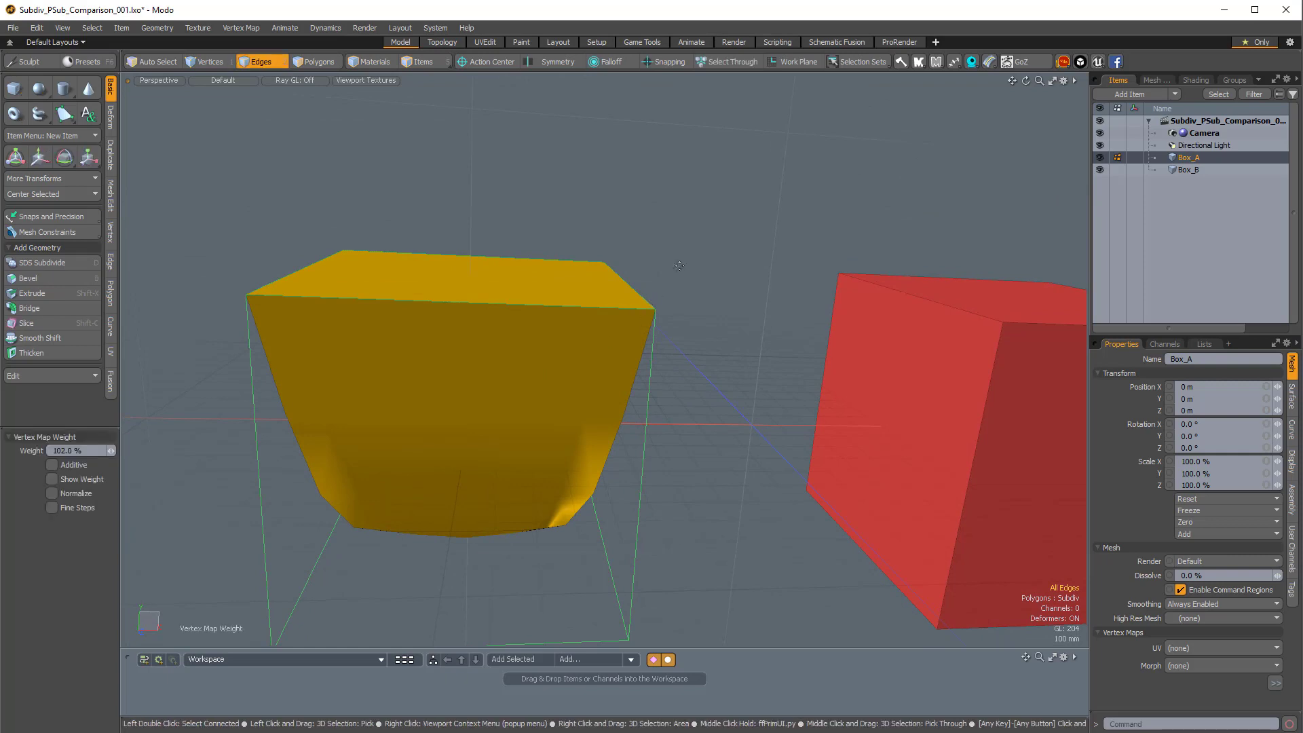
left_click_drag(700, 247, 521, 296)
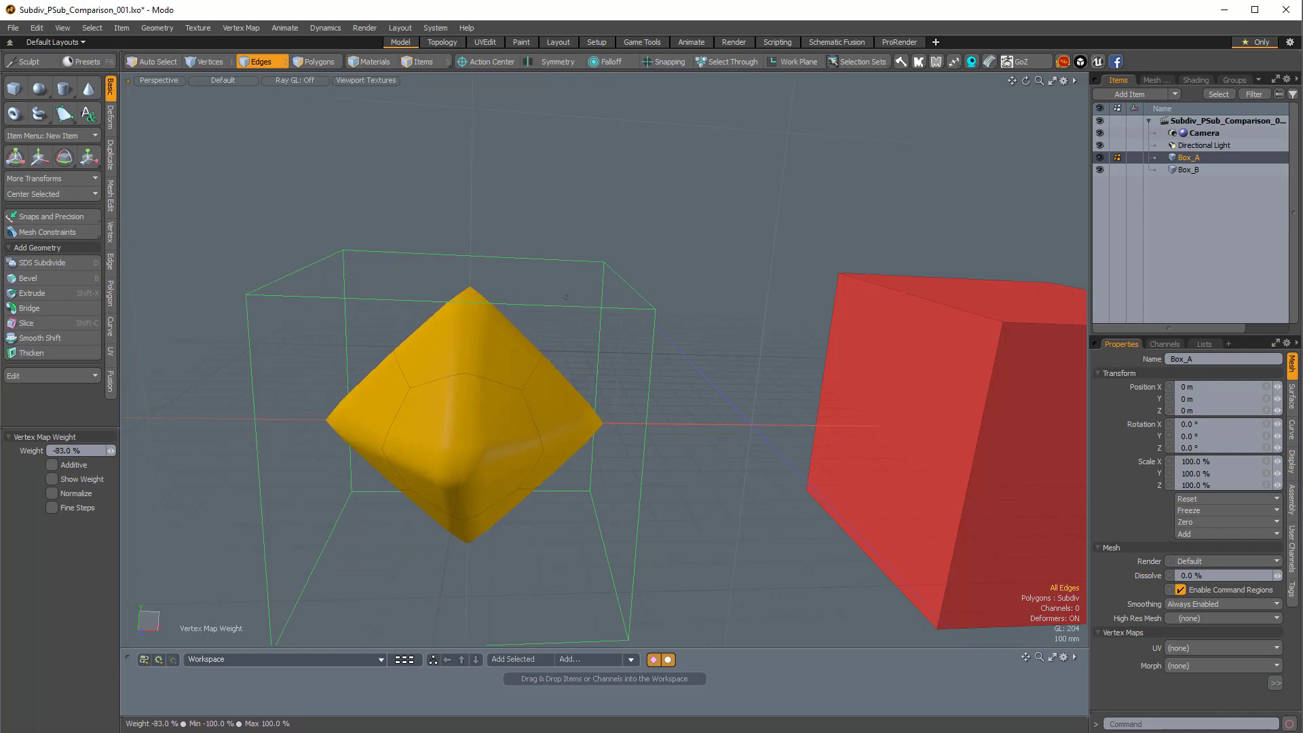
Step: Raise the weight of all Box_A edges to 130%
left_click_drag(110, 451, 306, 451)
left_click_drag(651, 404, 1002, 584, "alt")
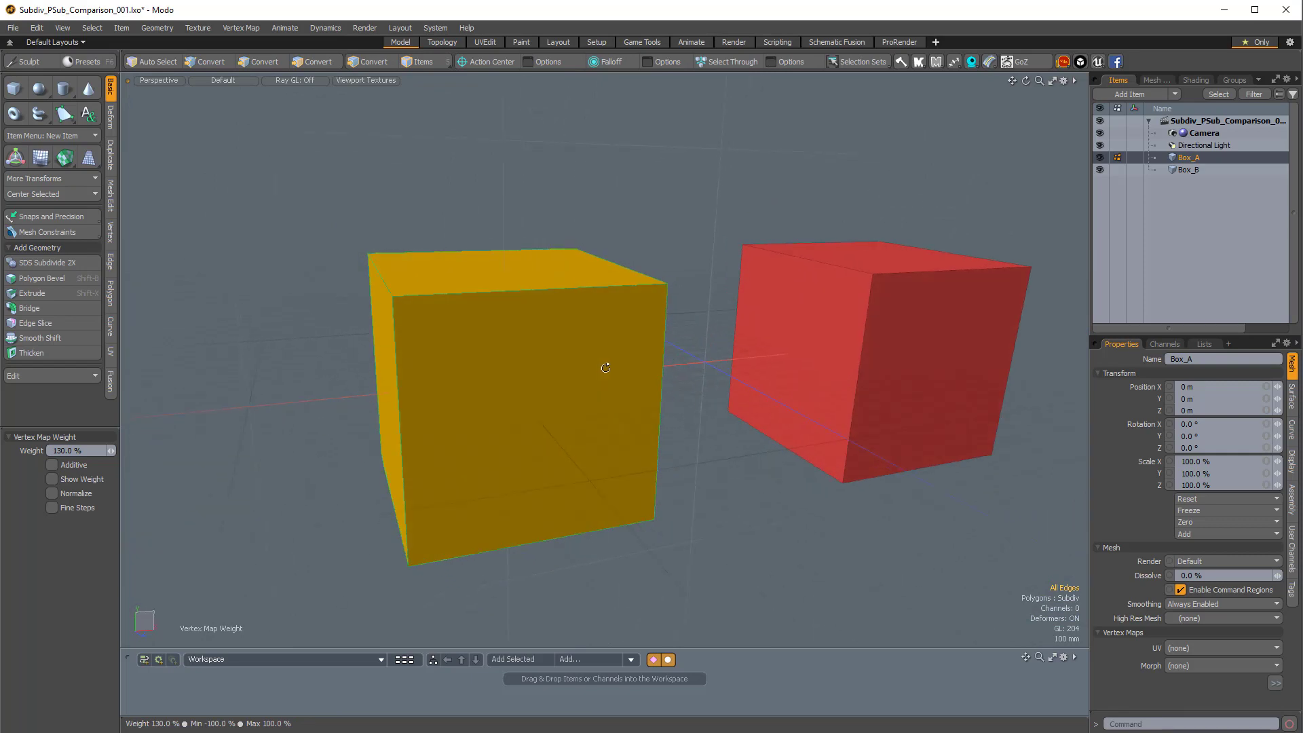
left_click_drag(716, 442, 547, 361, "alt")
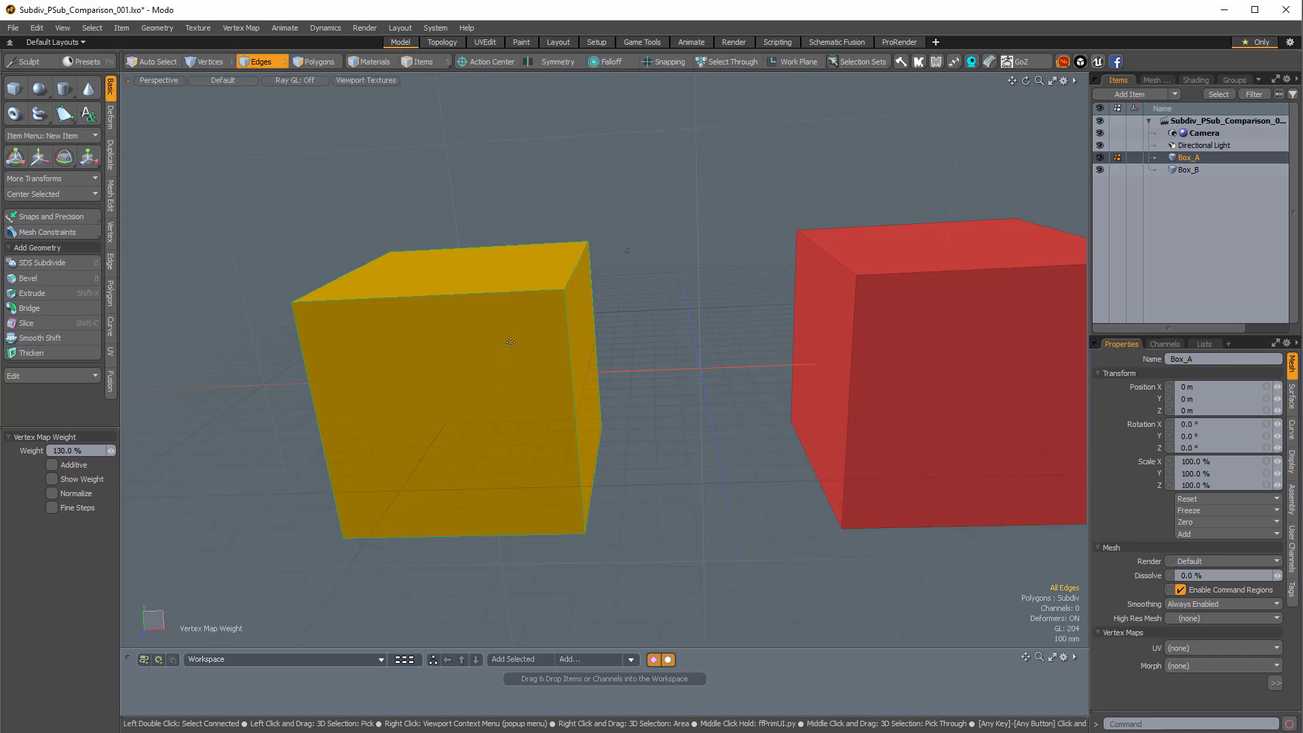
Step: Bring the weight of all Box_A edges back down to remove the sharpening, and leave the Weight Tool
left_click_drag(510, 342, 334, 342)
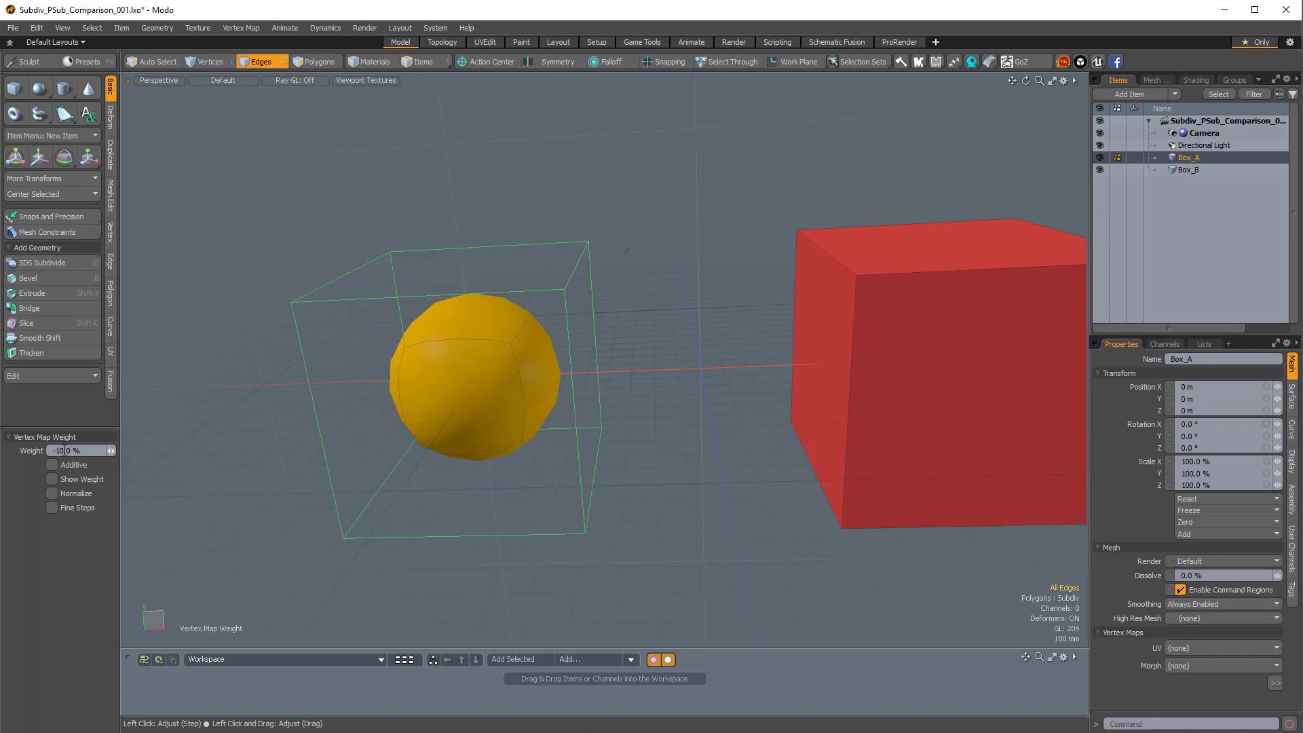
key("Return")
left_click_drag(579, 381, 491, 334, "alt")
key("space")
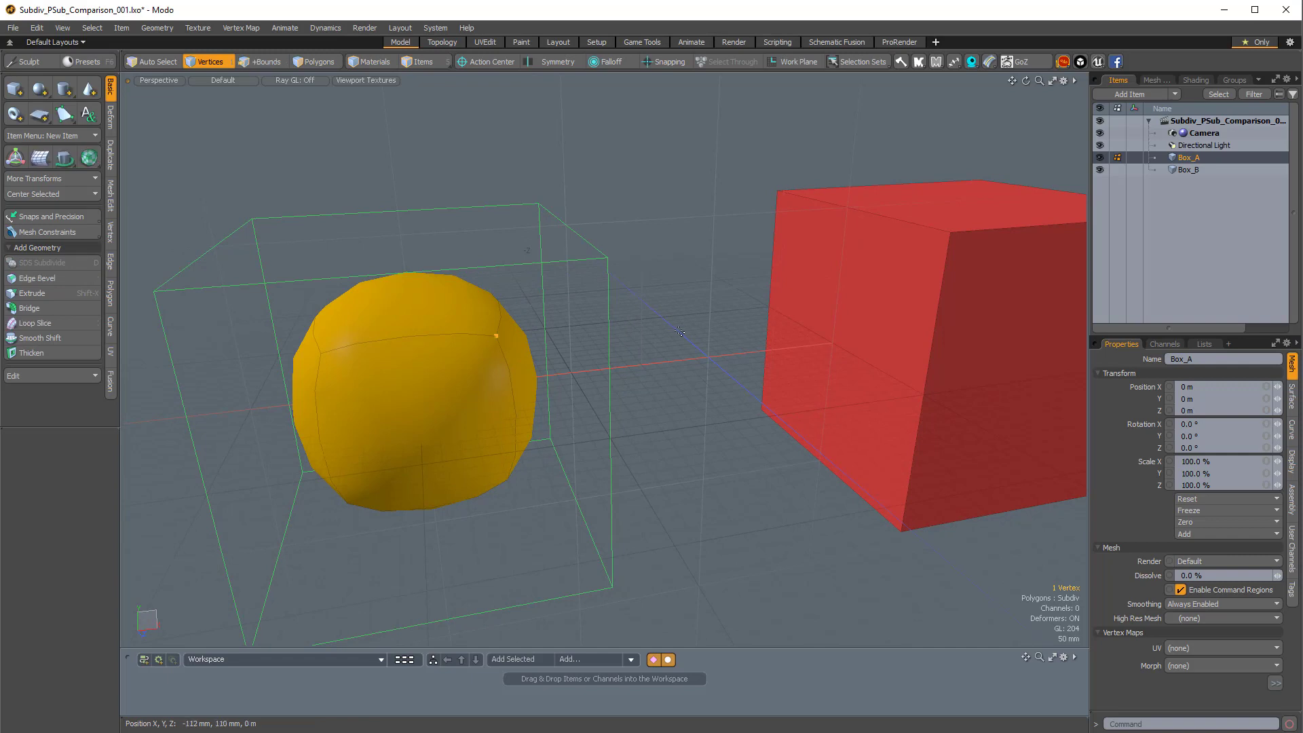
Step: Adjust the weight of Box_A's selected upper front corner vertex with the Weight Tool, ending at 0%
key("shift+w")
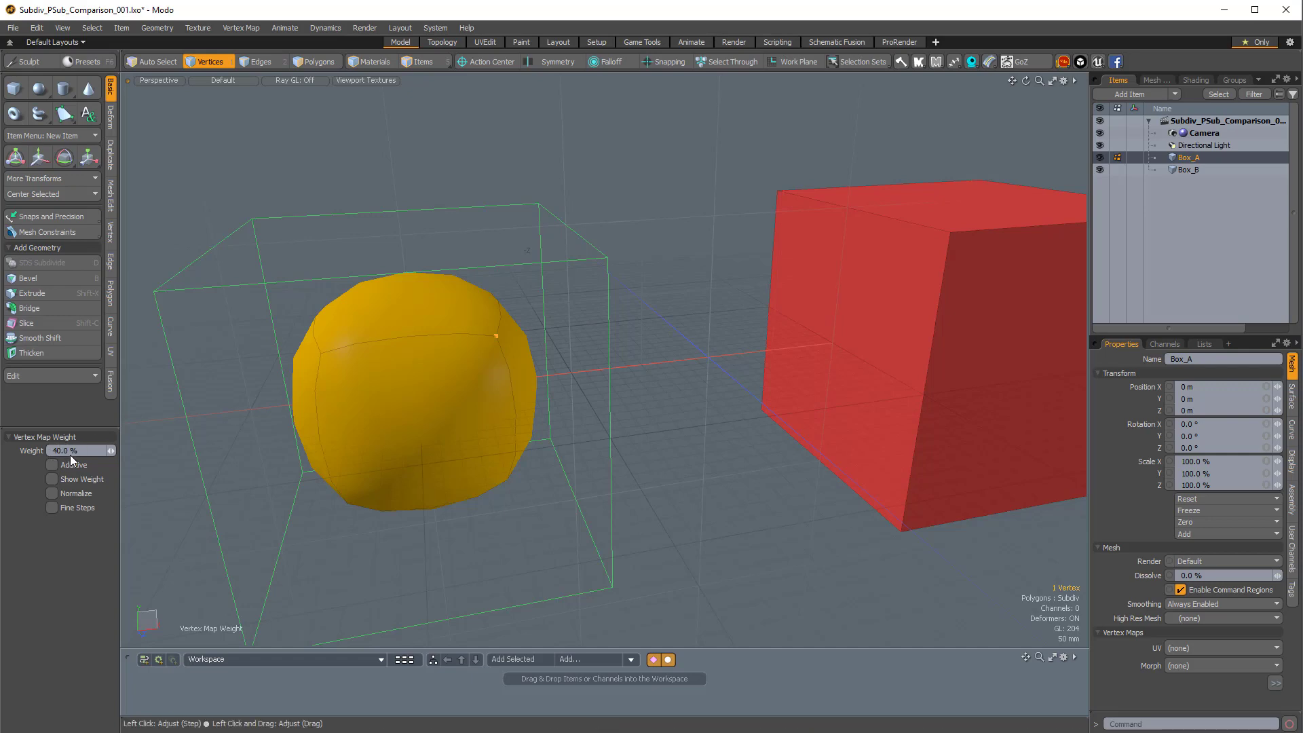
left_click_drag(67, 454, 69, 454)
left_click_drag(541, 382, 549, 335)
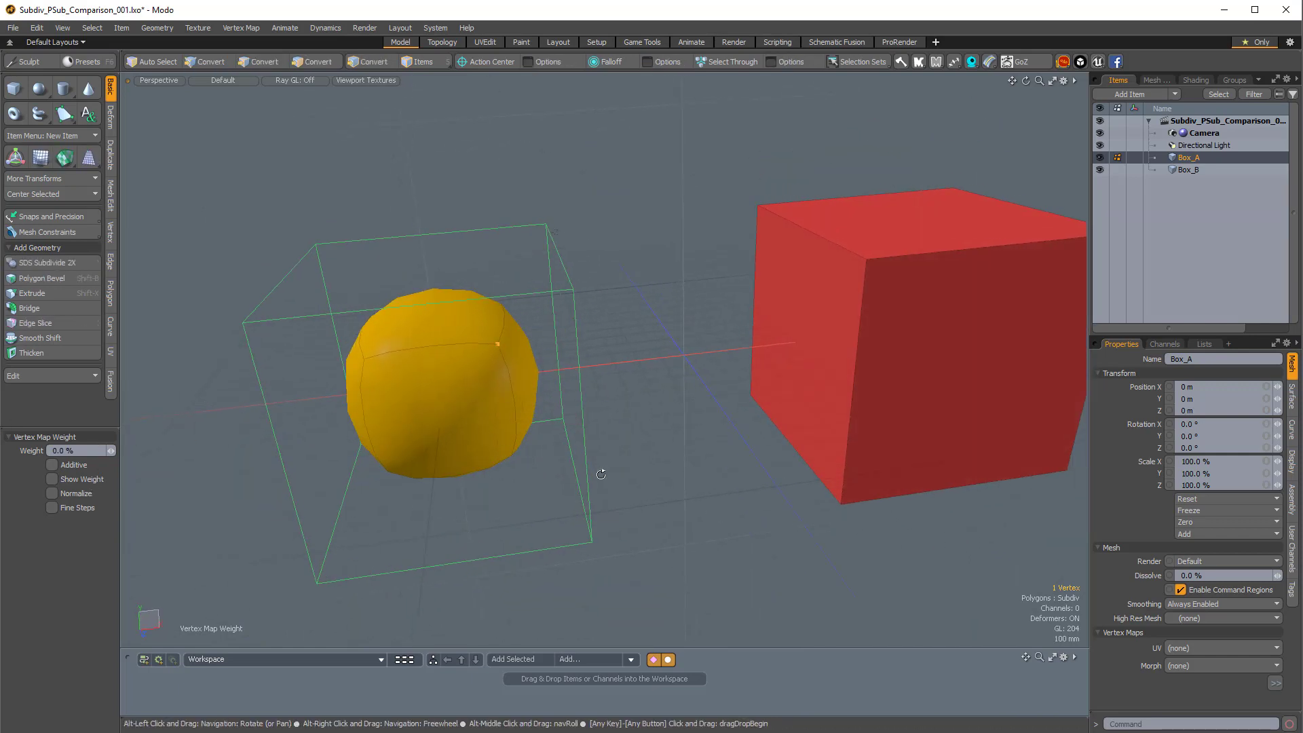
Step: Leave the Weight Tool, turn off subdivision on Box_A, and return to item selection
left_click_drag(600, 474, 681, 386, "alt")
key("Escape")
key("Tab")
key("5")
Step: Select Box_B and convert it to Catmull-Clark subdivision
left_click(788, 365)
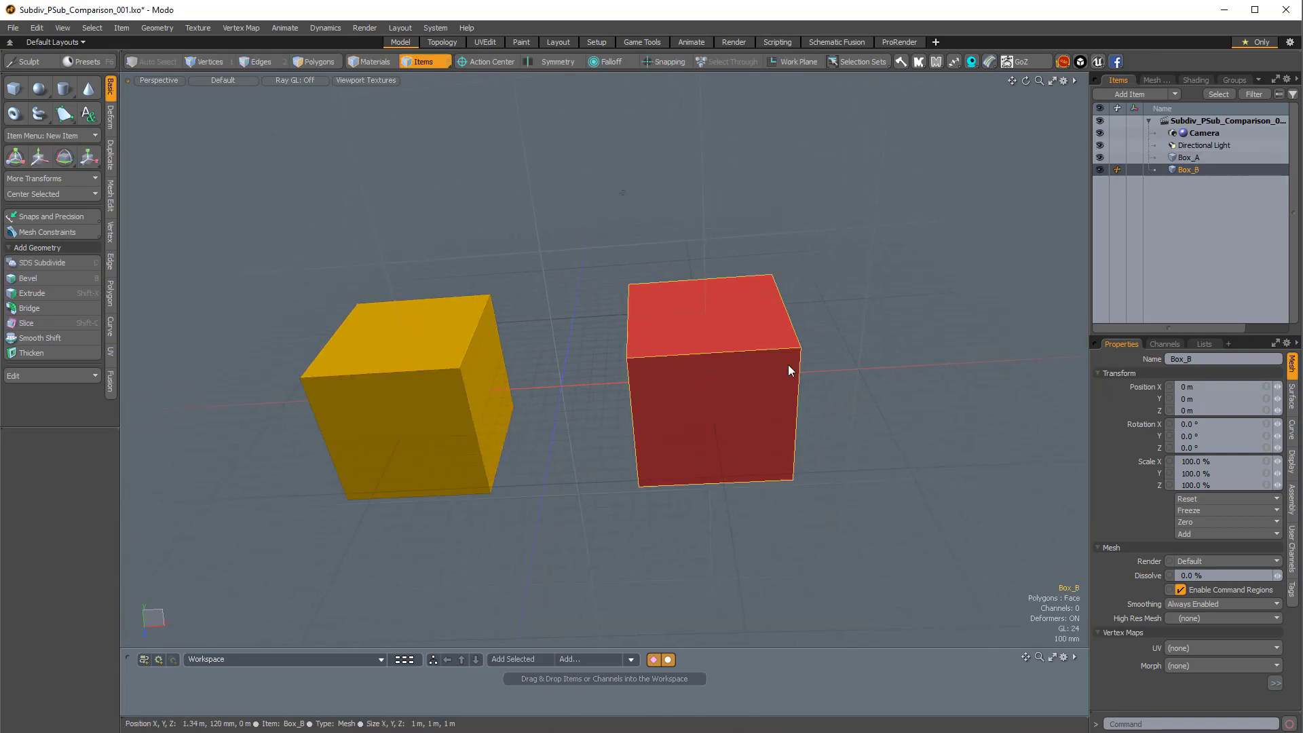
left_click_drag(788, 365, 789, 392, "alt")
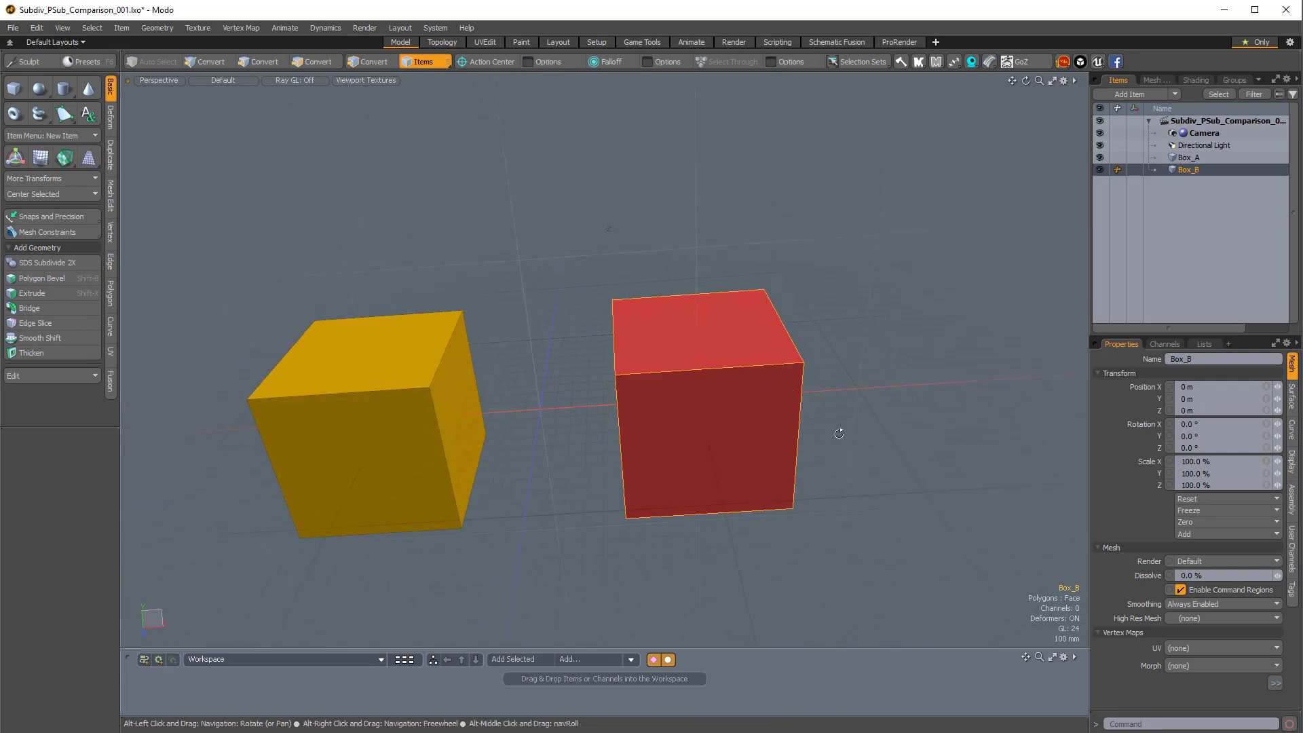
key("Tab")
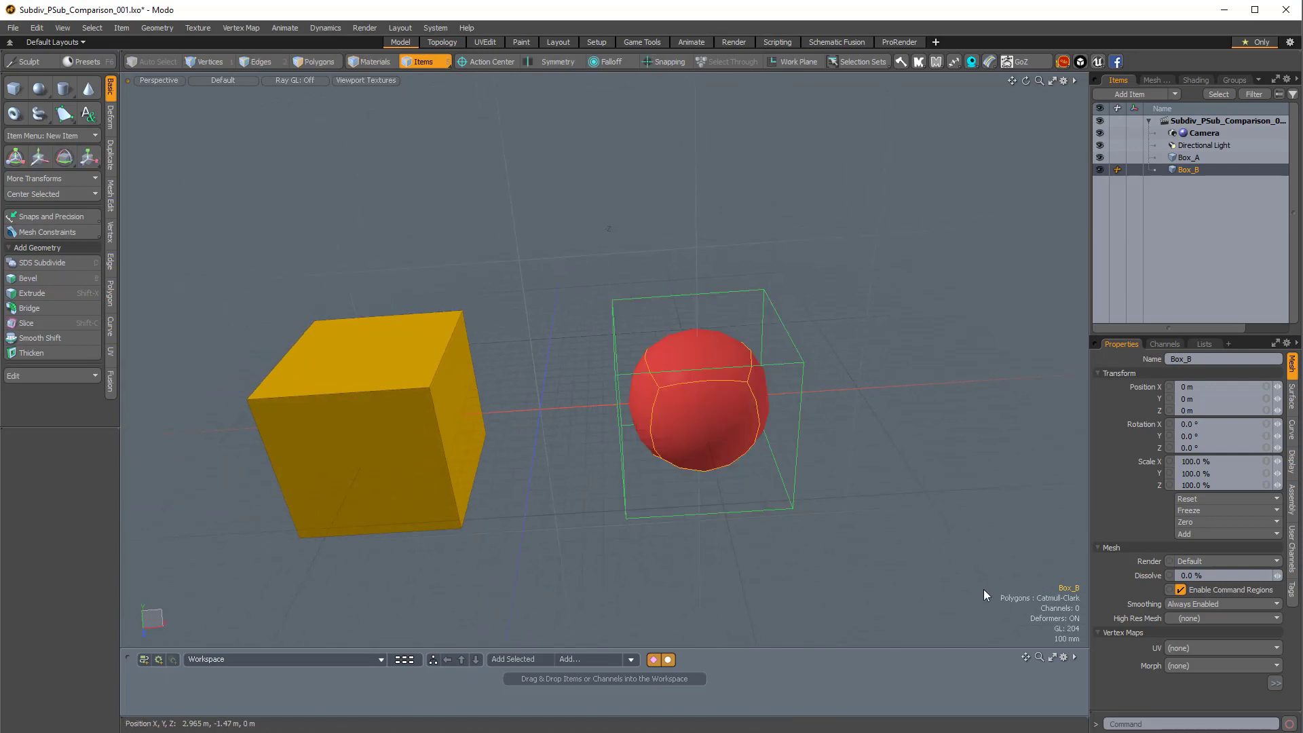
left_click_drag(753, 405, 787, 401, "ctrl+alt")
left_click_drag(787, 401, 636, 303, "alt")
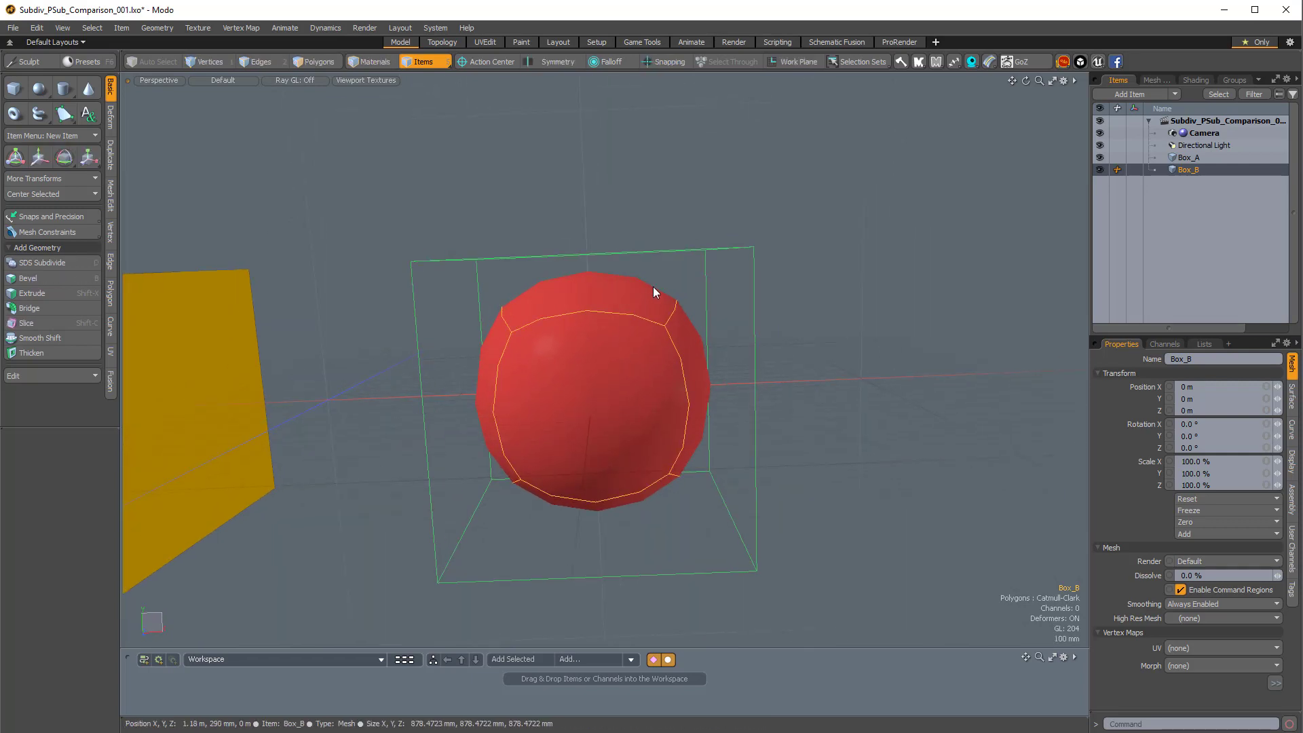
Step: Select the four top edges of Box_B and raise their weight to 20% with the Weight Tool
key("2")
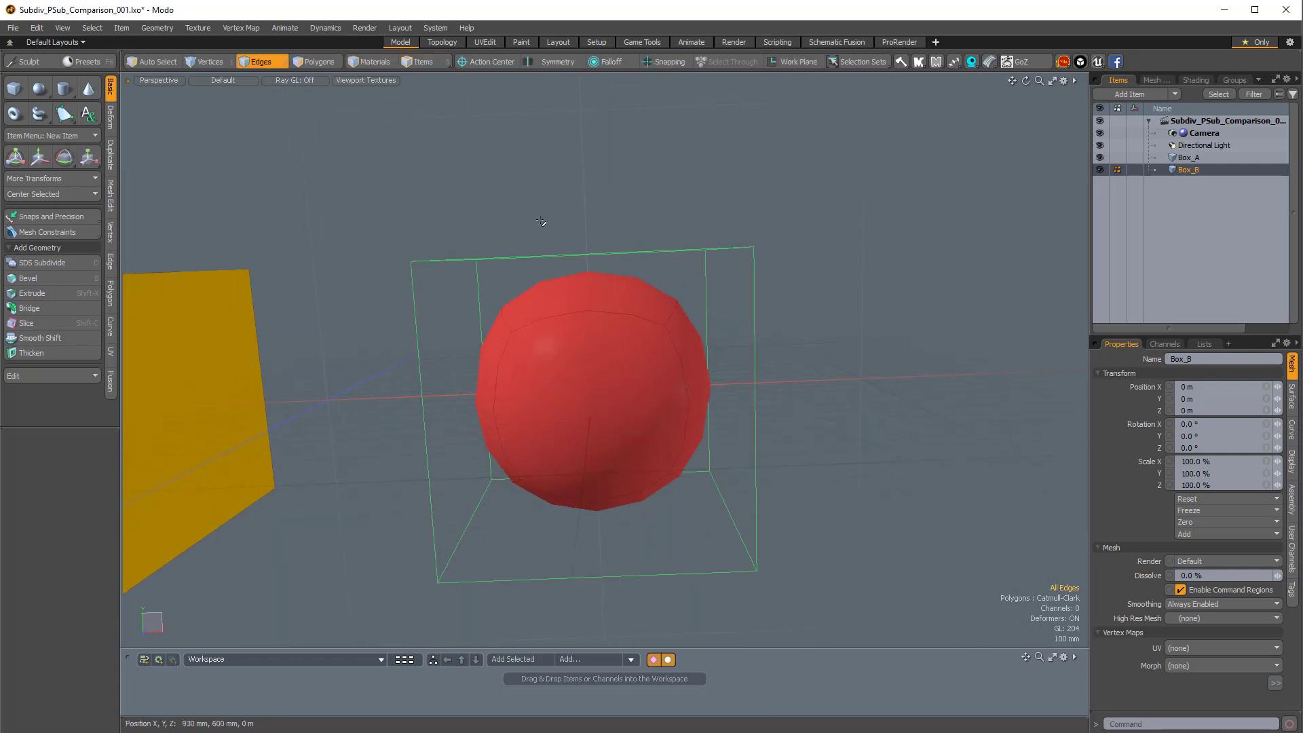
right_click_drag(422, 195, 802, 358)
left_click_drag(803, 358, 645, 400, "alt")
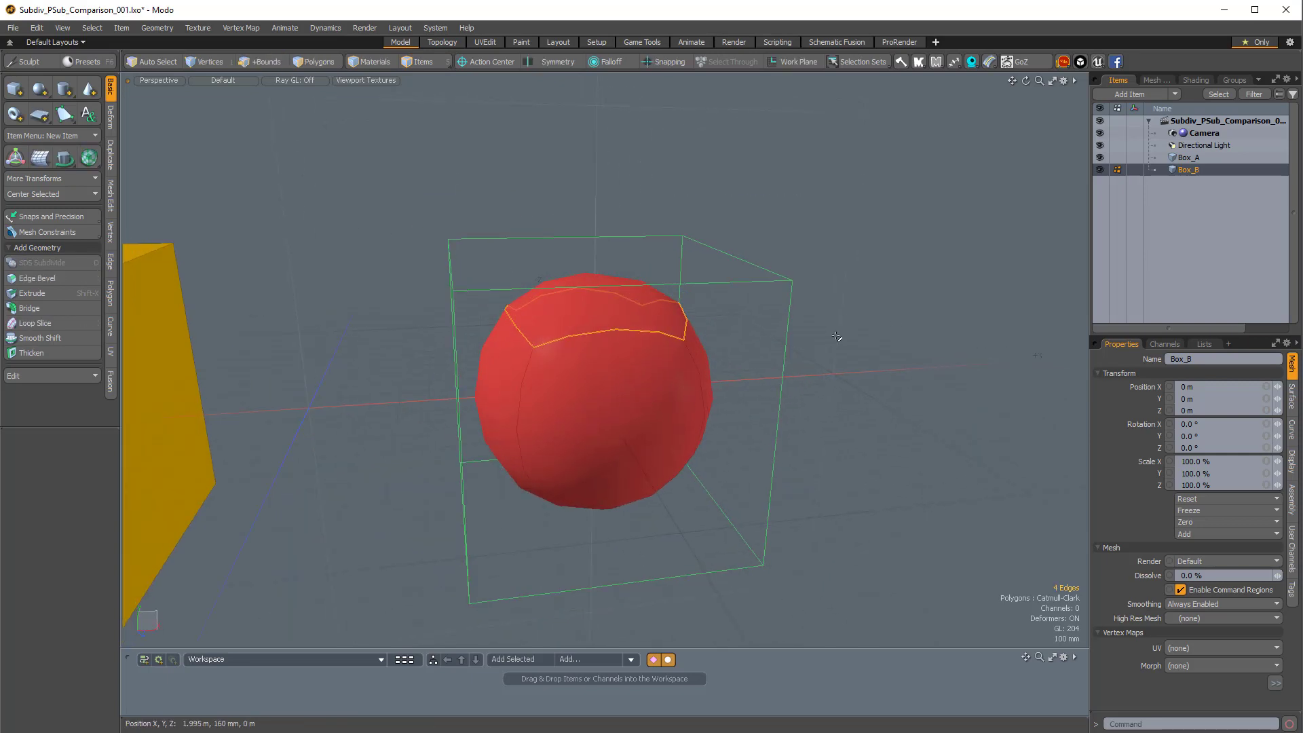
key("alt+w")
left_click_drag(853, 374, 896, 327, "alt")
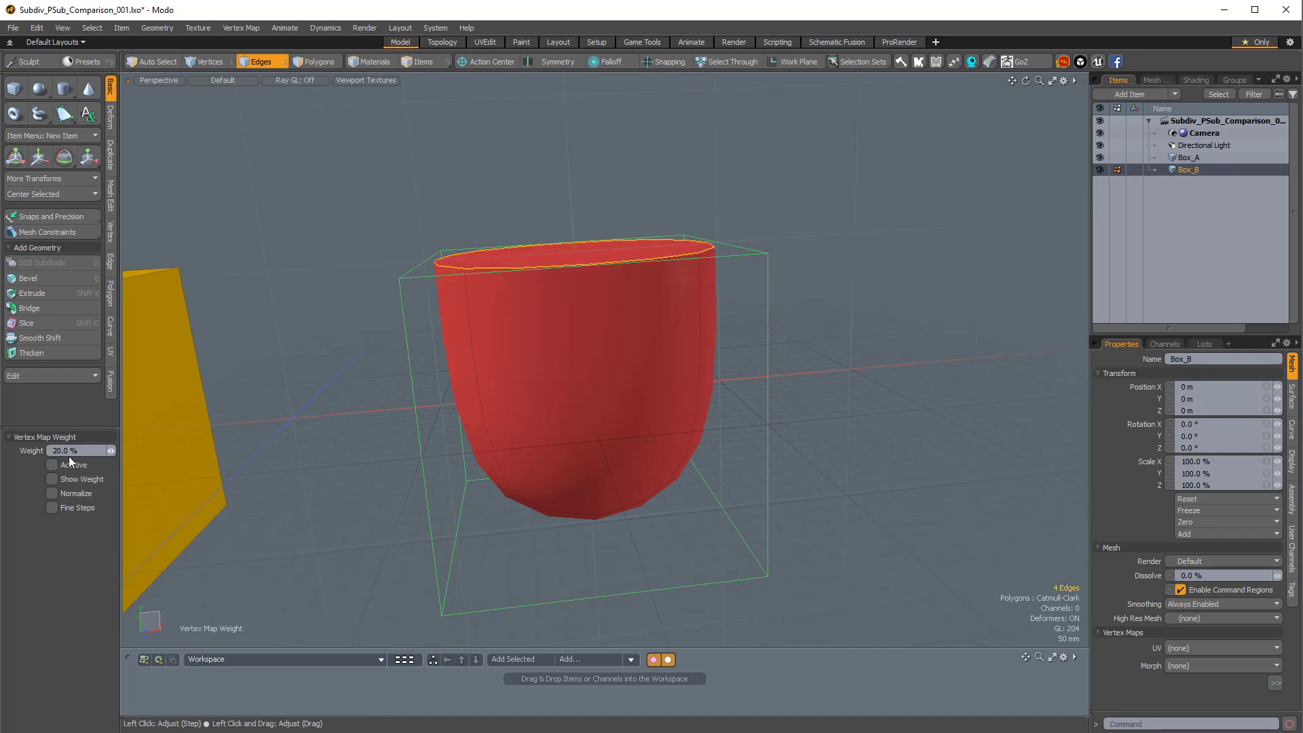
Step: Select Box_A in item mode and turn on Subdiv subdivision for it
left_click_drag(563, 326, 451, 366, "alt")
left_click_drag(367, 380, 437, 374, "alt+shift")
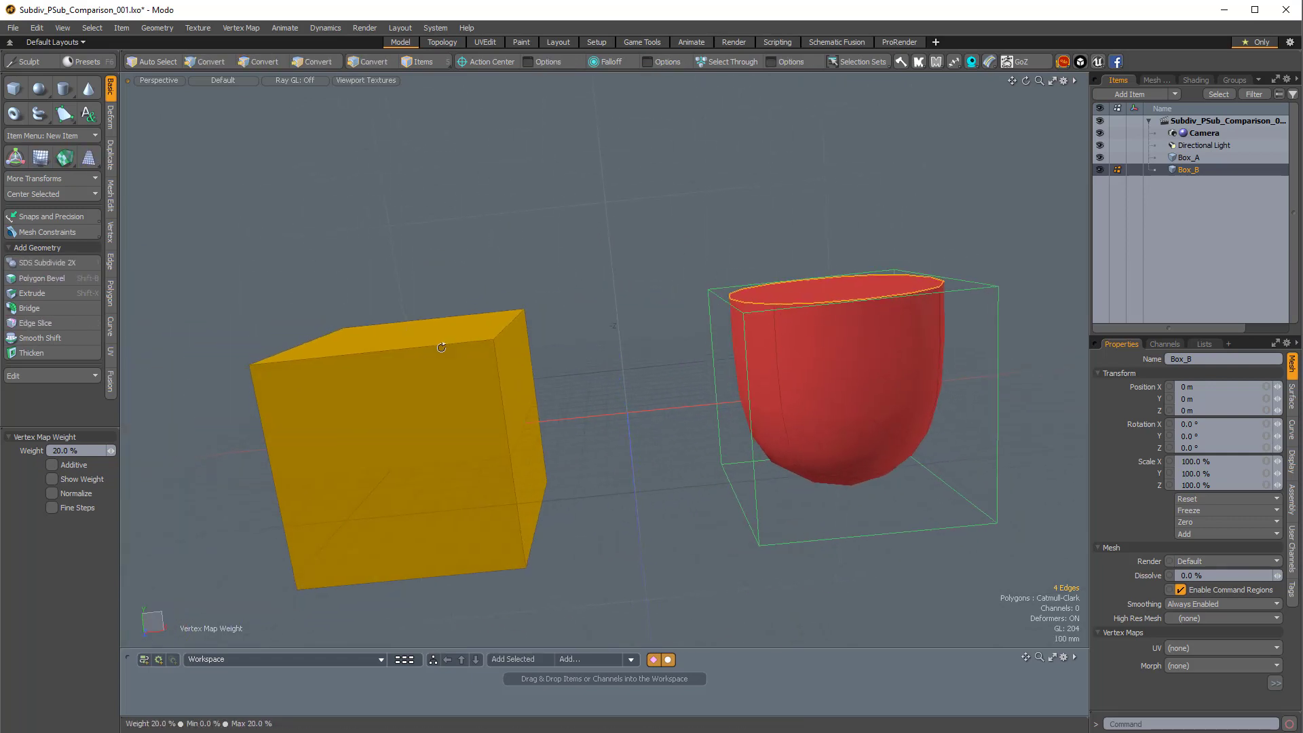
key("5")
left_click(438, 376)
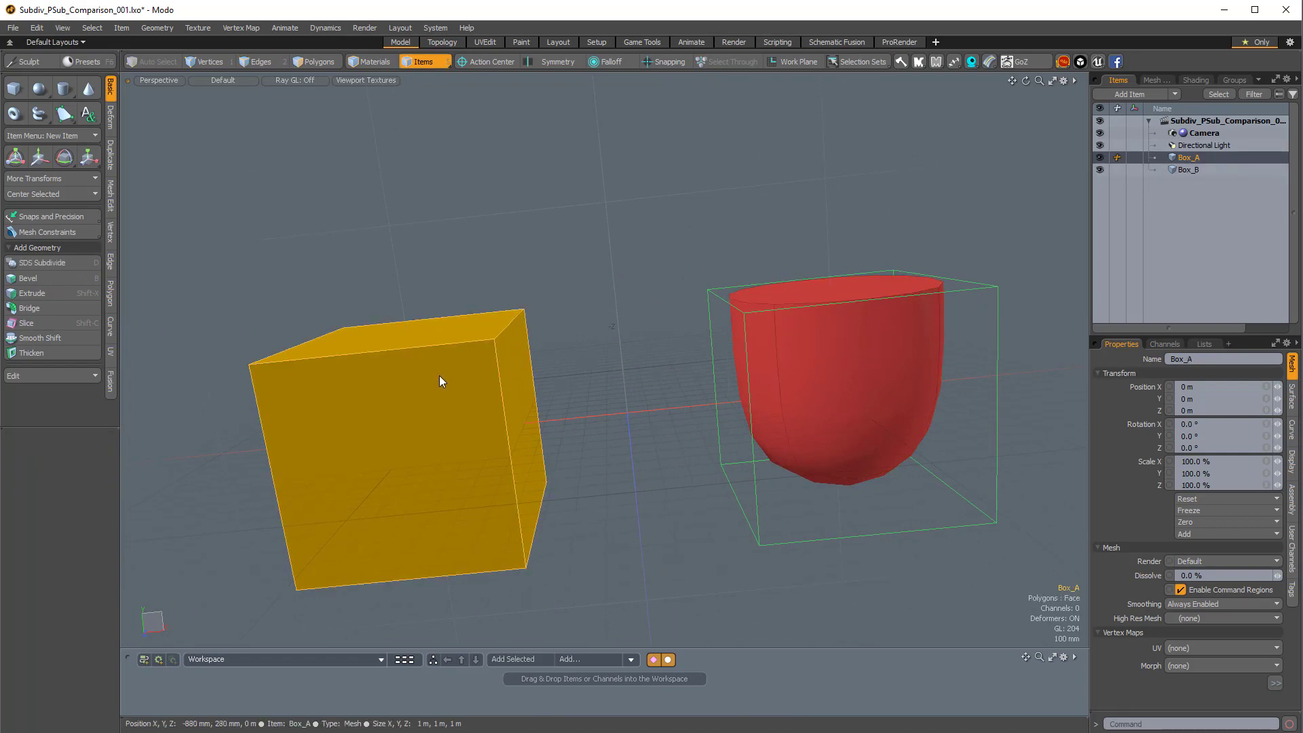
key("Tab")
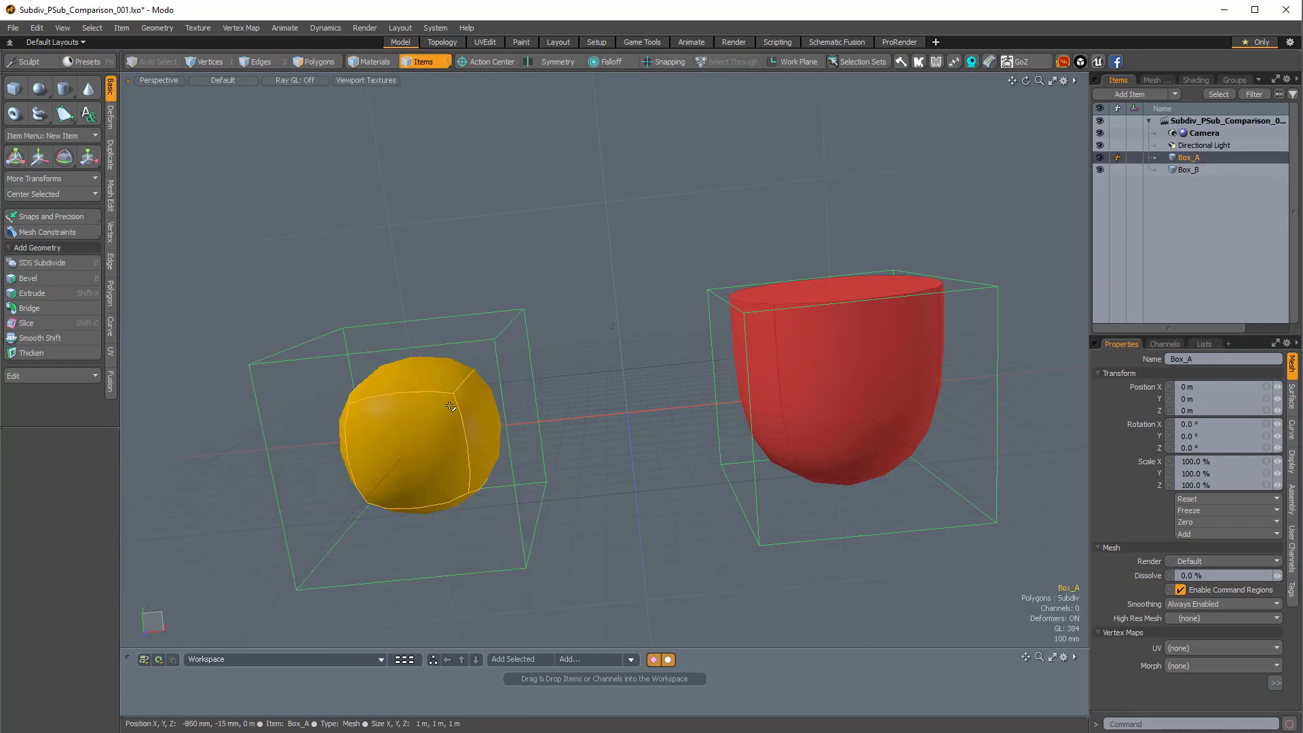
Step: Select Box_A's four top edges, raise their weight to 100%, and leave the Weight Tool
key("2")
left_click_drag(467, 456, 513, 329, "alt")
middle_click_drag(267, 296, 511, 392)
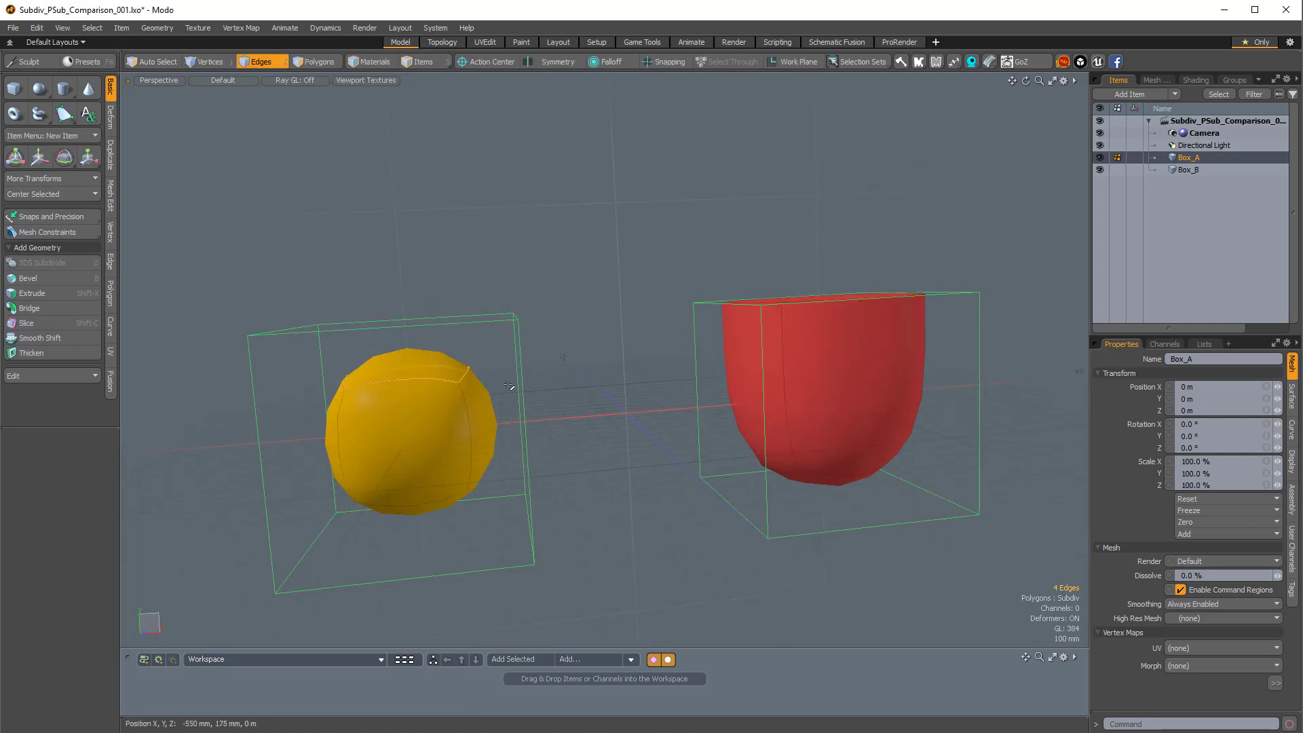
key("shift+w")
left_click_drag(472, 351, 540, 351)
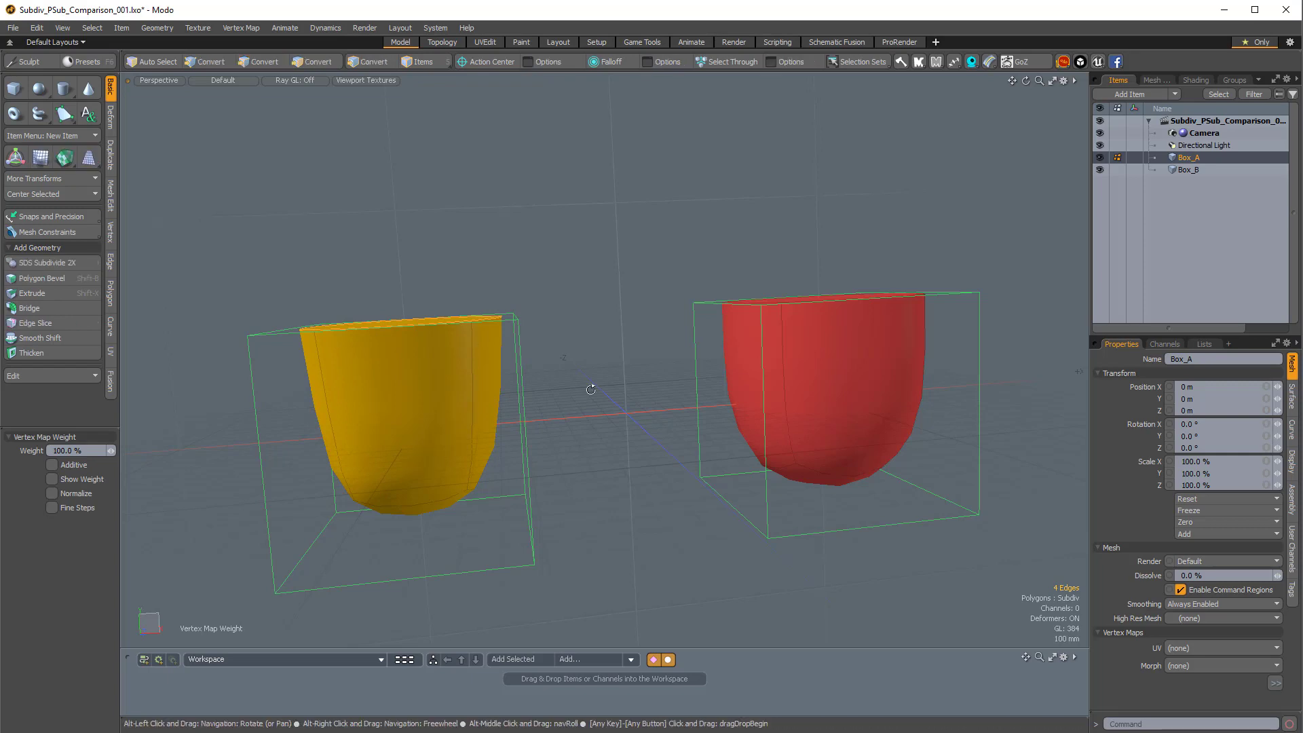
left_click_drag(591, 387, 459, 652, "alt")
left_click_drag(487, 483, 468, 233, "alt")
key("q")
left_click(470, 233)
Step: Select Box_B's four top edges and adjust their weight down to 0% and back up to 20%
key("5")
left_click(754, 393)
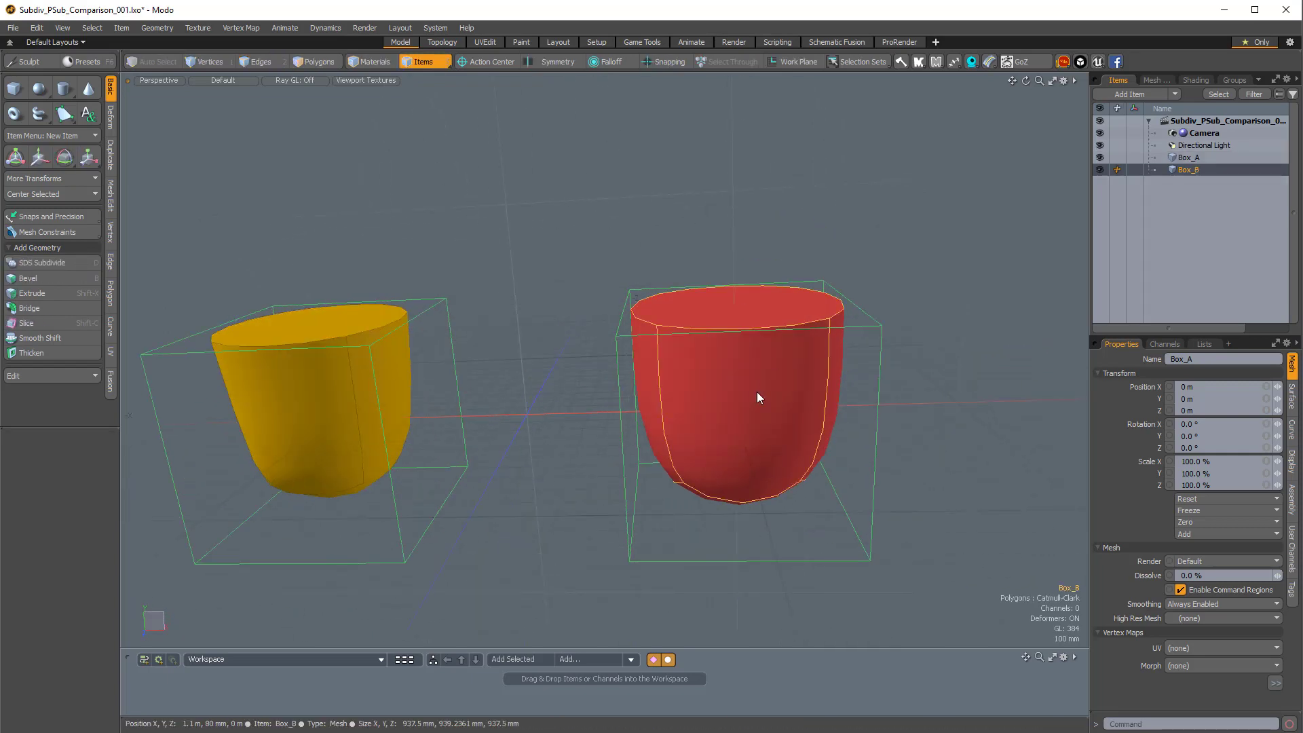
left_click_drag(756, 395, 546, 332, "alt")
key("2")
left_click_drag(506, 269, 628, 387)
key("w")
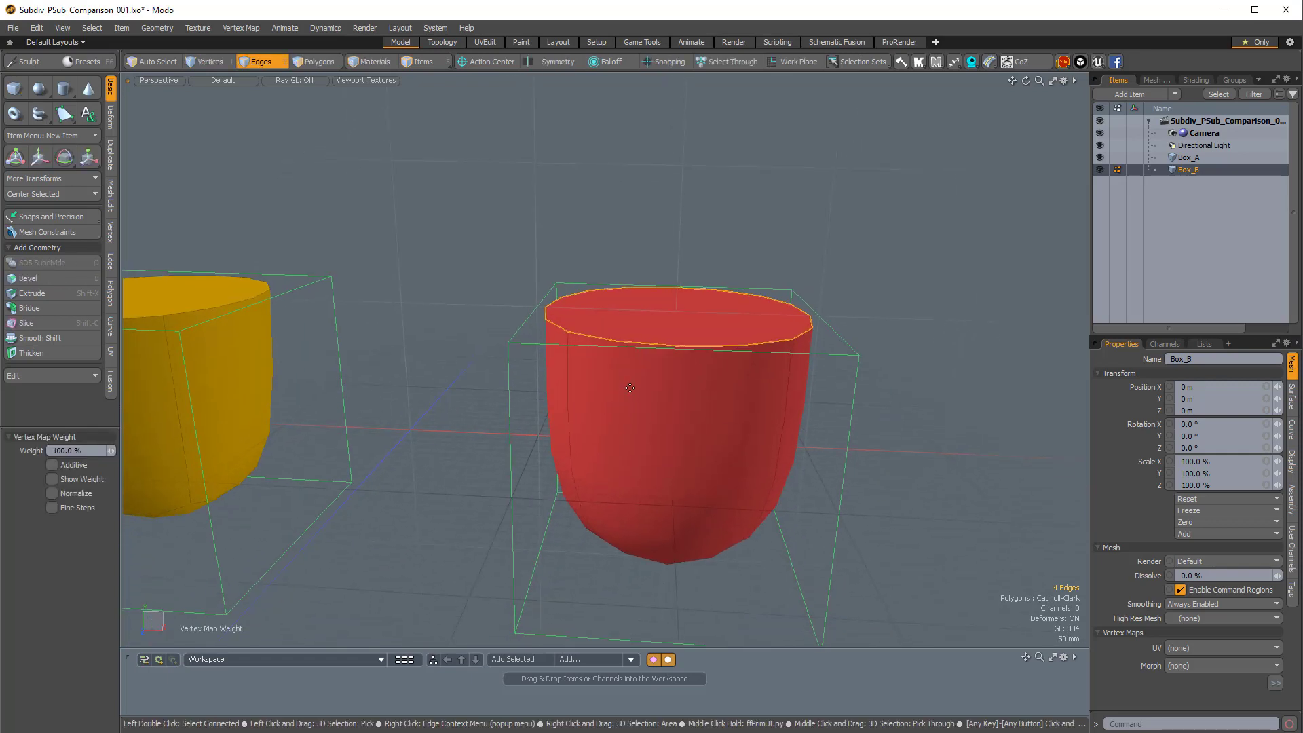
left_click_drag(686, 404, 709, 385)
scroll(741, 393, "up", 3)
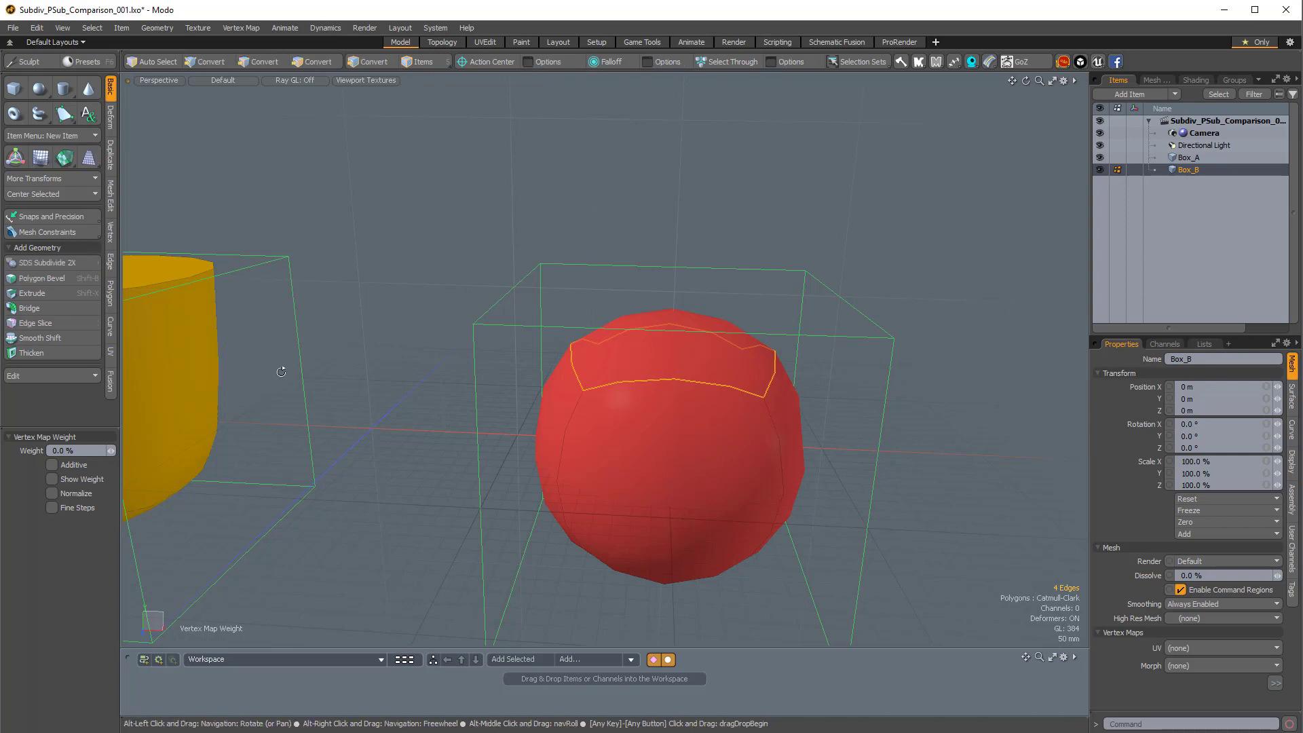
left_click_drag(282, 369, 422, 346, "alt+shift")
left_click_drag(631, 371, 686, 371)
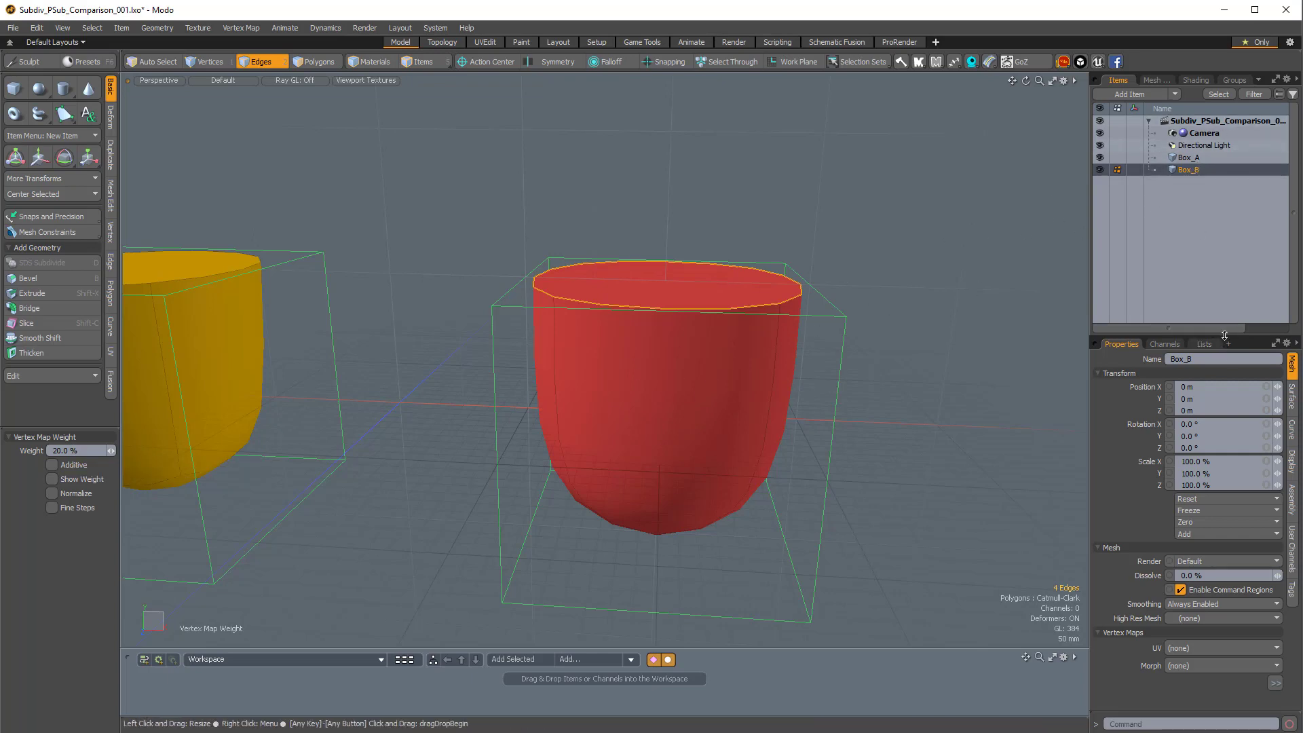
Step: Set Box_B's Catmull-Clark Subdivision Level to 3 and raise its top edges' weight to 30%
left_click_drag(1225, 336, 1227, 299)
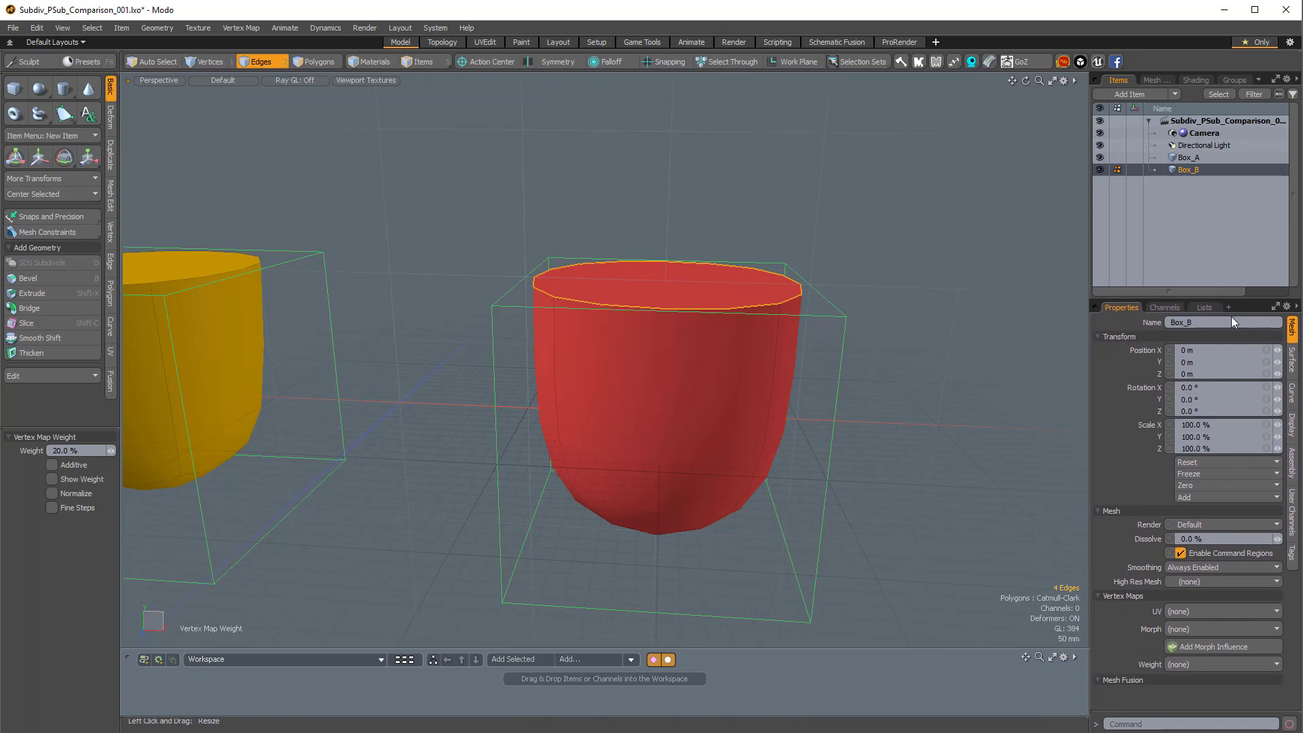
left_click(1292, 363)
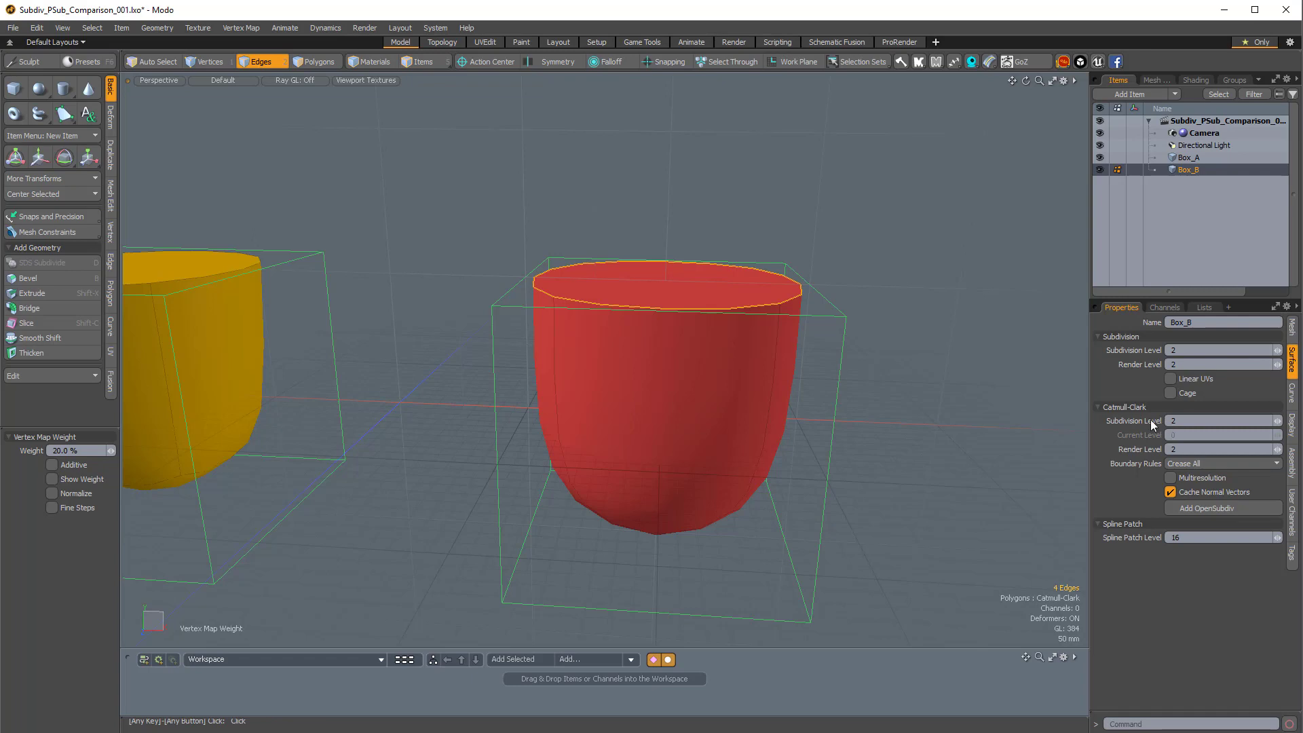
left_click(1179, 422)
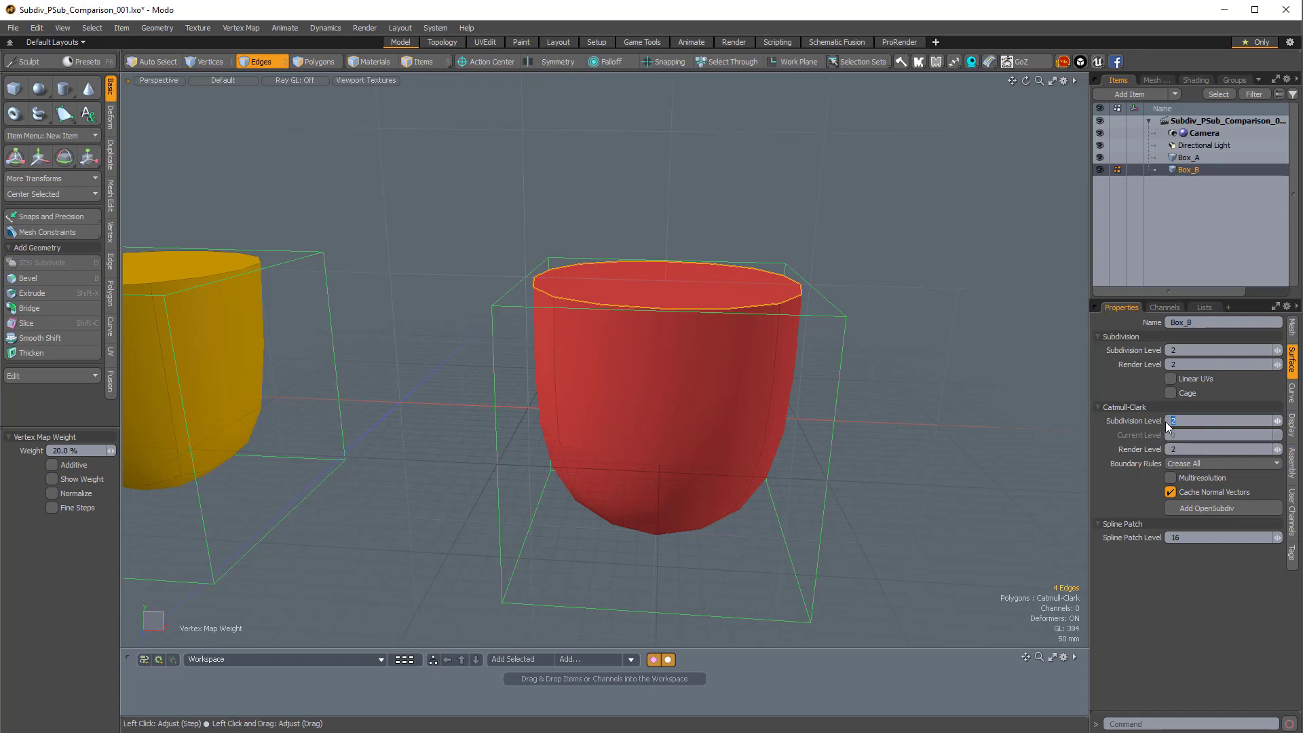
key("Return")
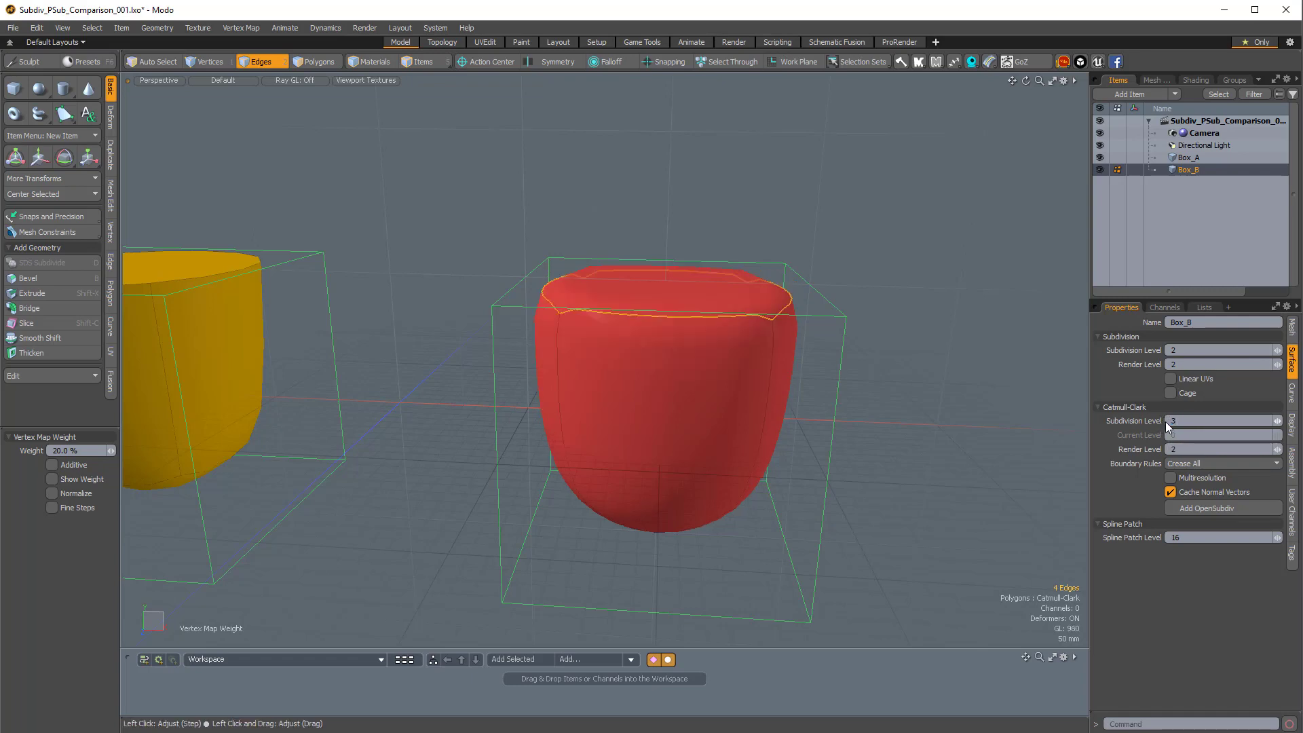
left_click_drag(776, 322, 649, 276, "alt")
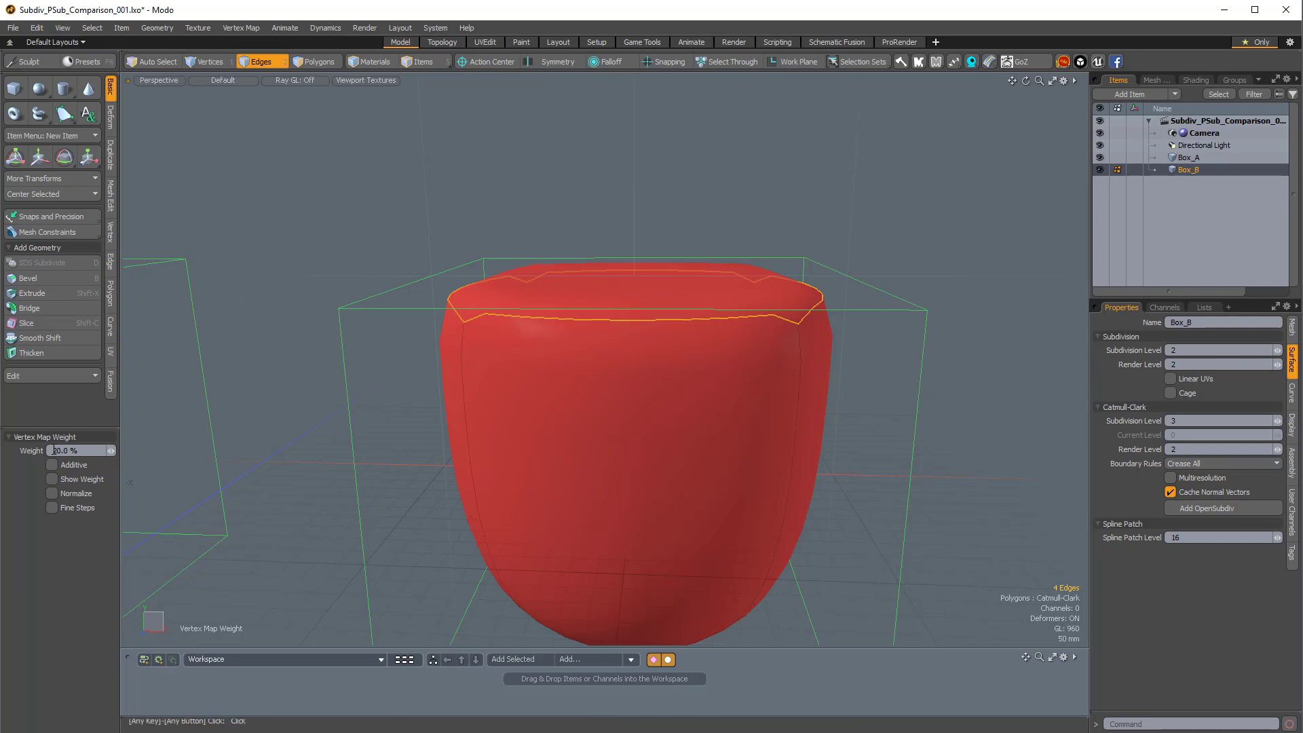
left_click_drag(560, 199, 572, 199)
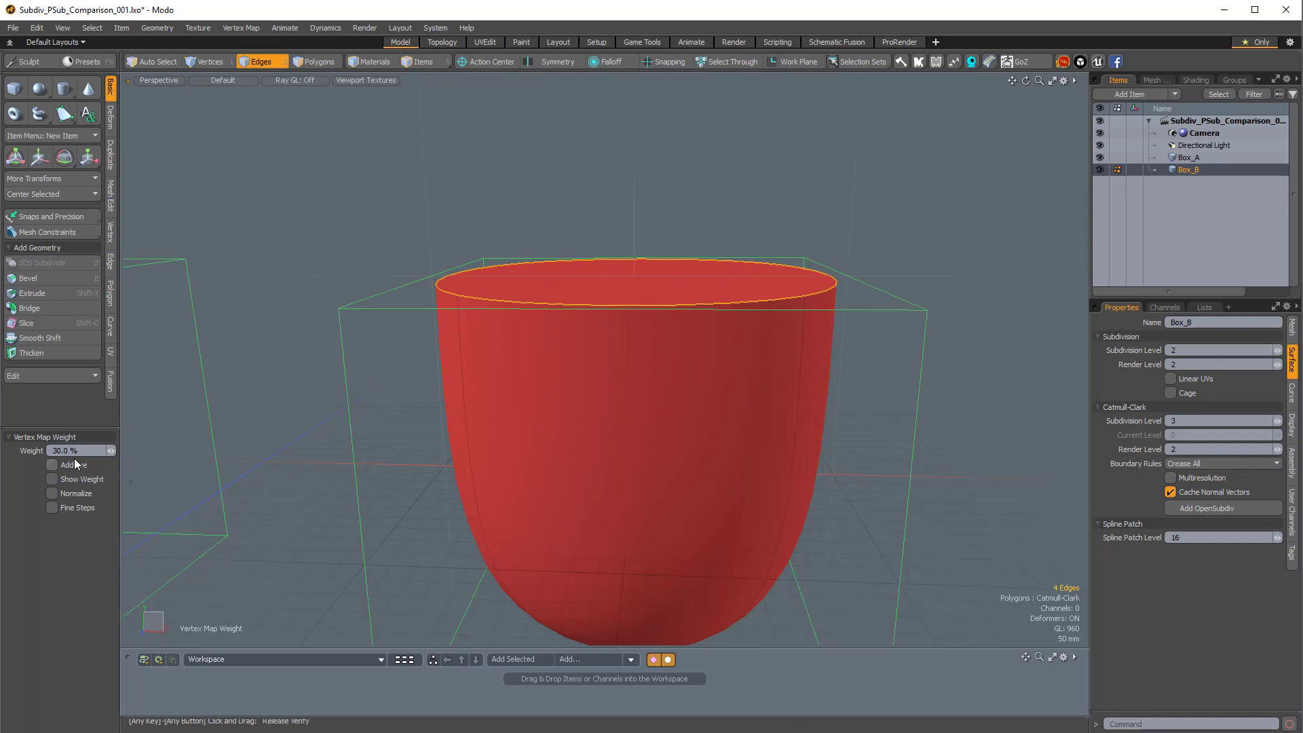
Step: Set Box_B's Catmull-Clark Subdivision Level to 5 and raise its top edges' weight to 50%
left_click(1169, 421)
key("Return")
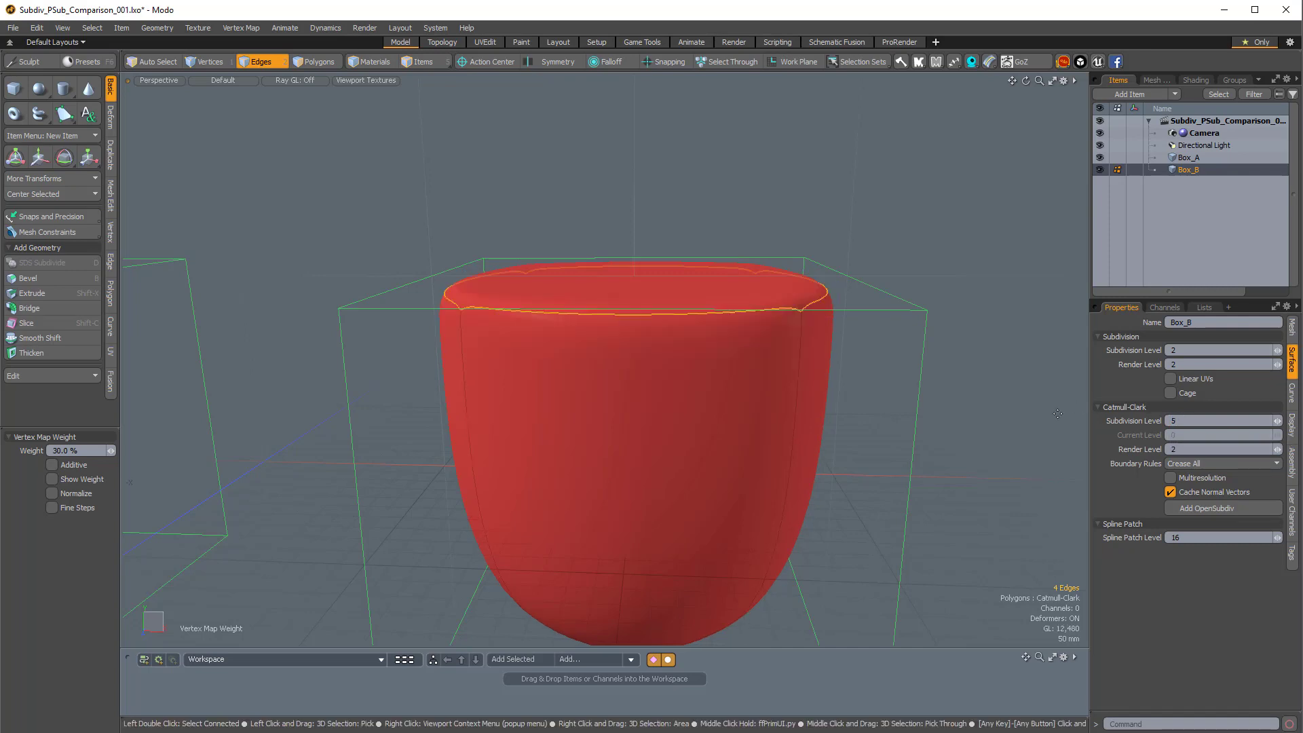
left_click_drag(622, 300, 780, 257, "alt")
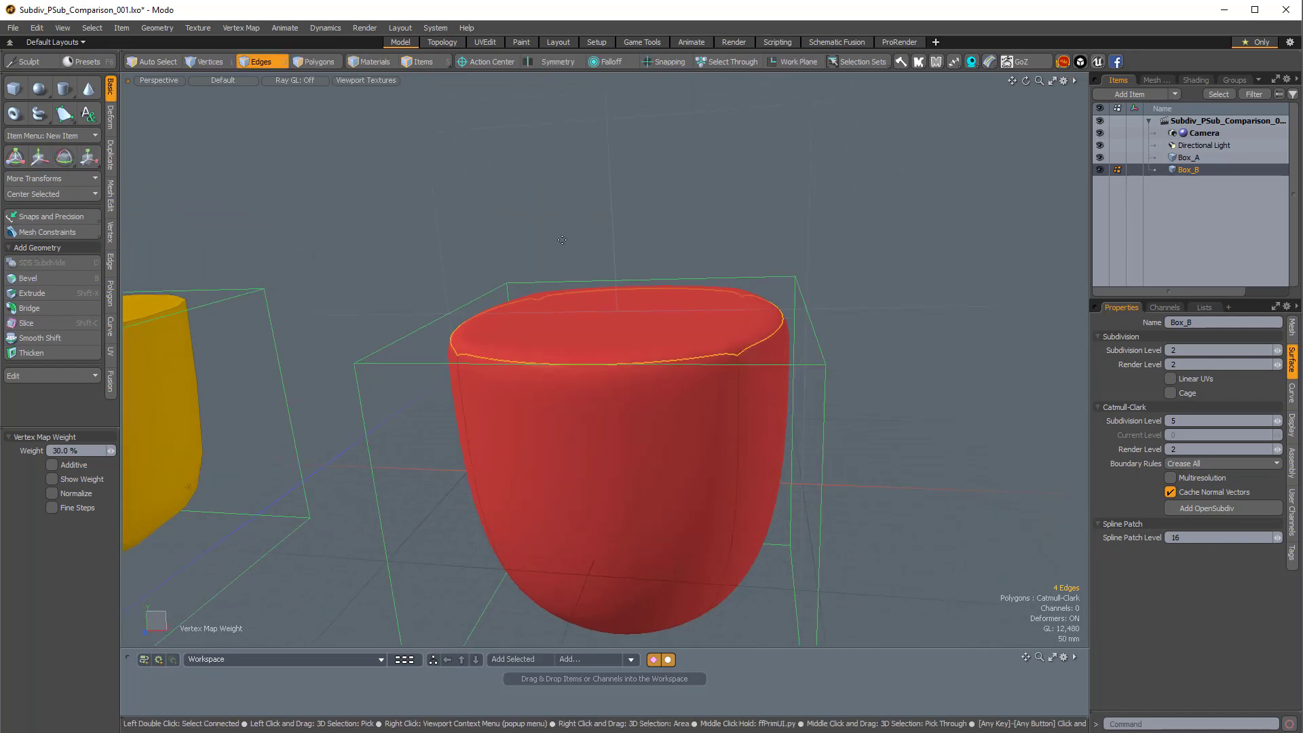
left_click_drag(577, 239, 631, 239)
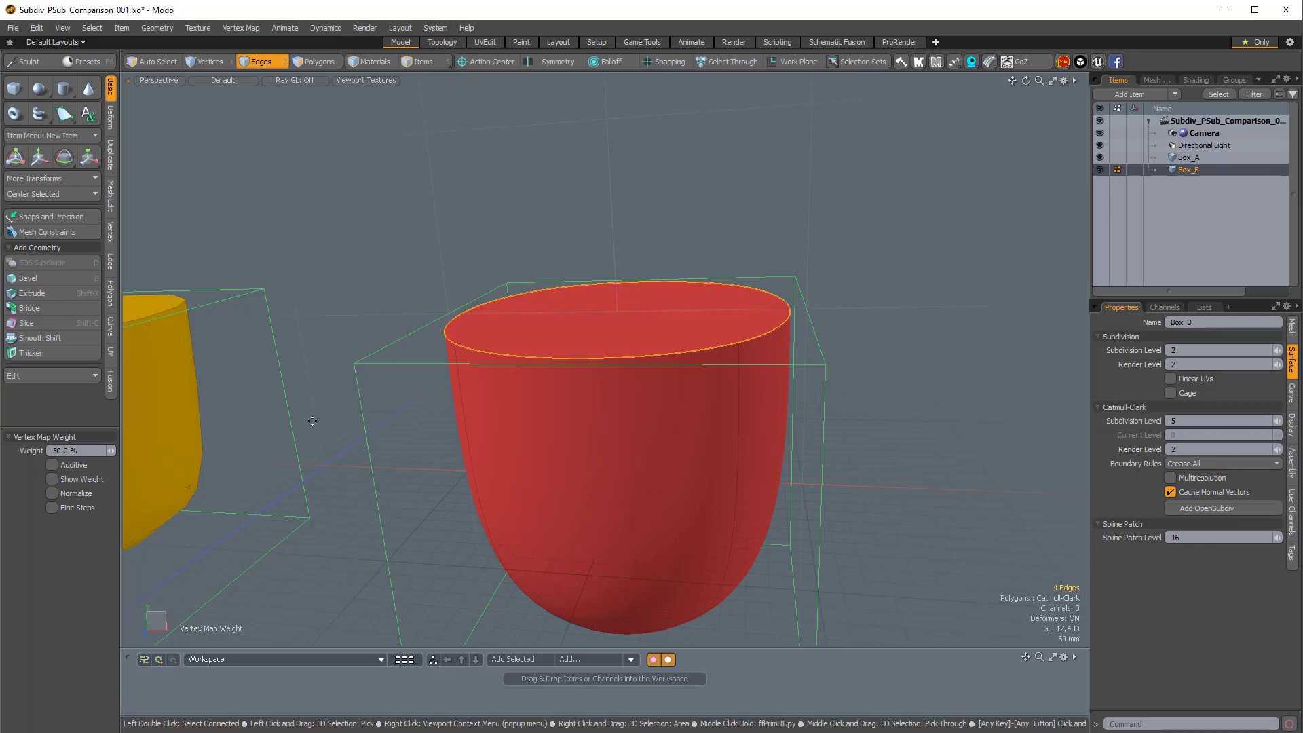
Step: Lower the weight of Box_B's four top edges to 0%
left_click_drag(468, 450, 808, 368, "alt")
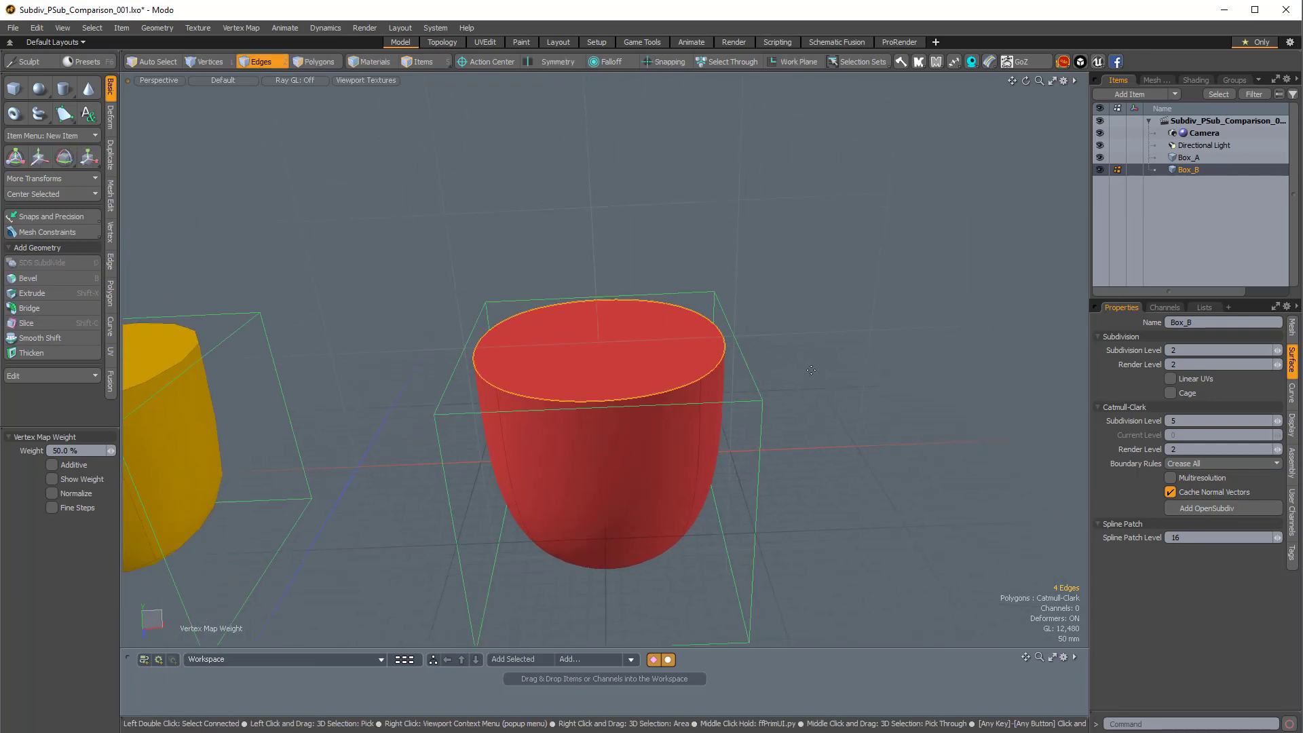
left_click_drag(689, 447, 780, 399, "alt")
scroll(780, 398, "up", 4)
scroll(730, 364, "down", 4)
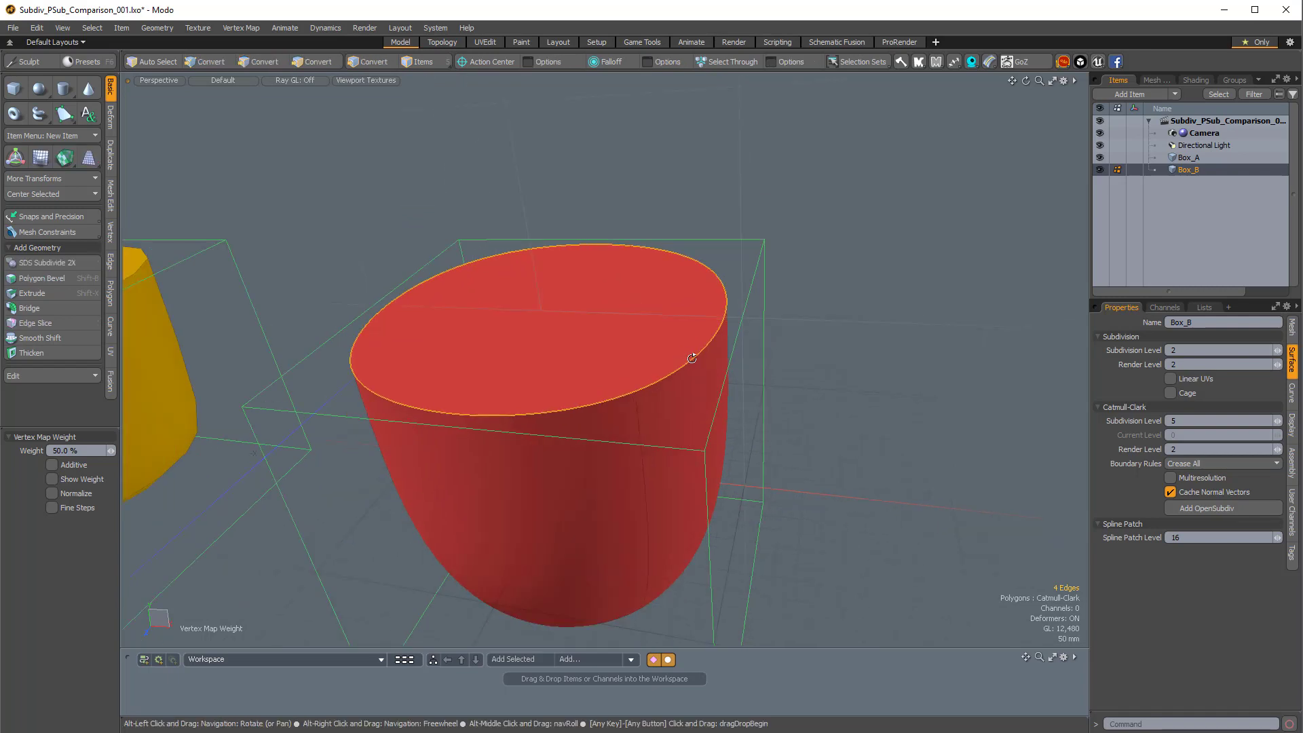
left_click_drag(724, 294, 651, 296)
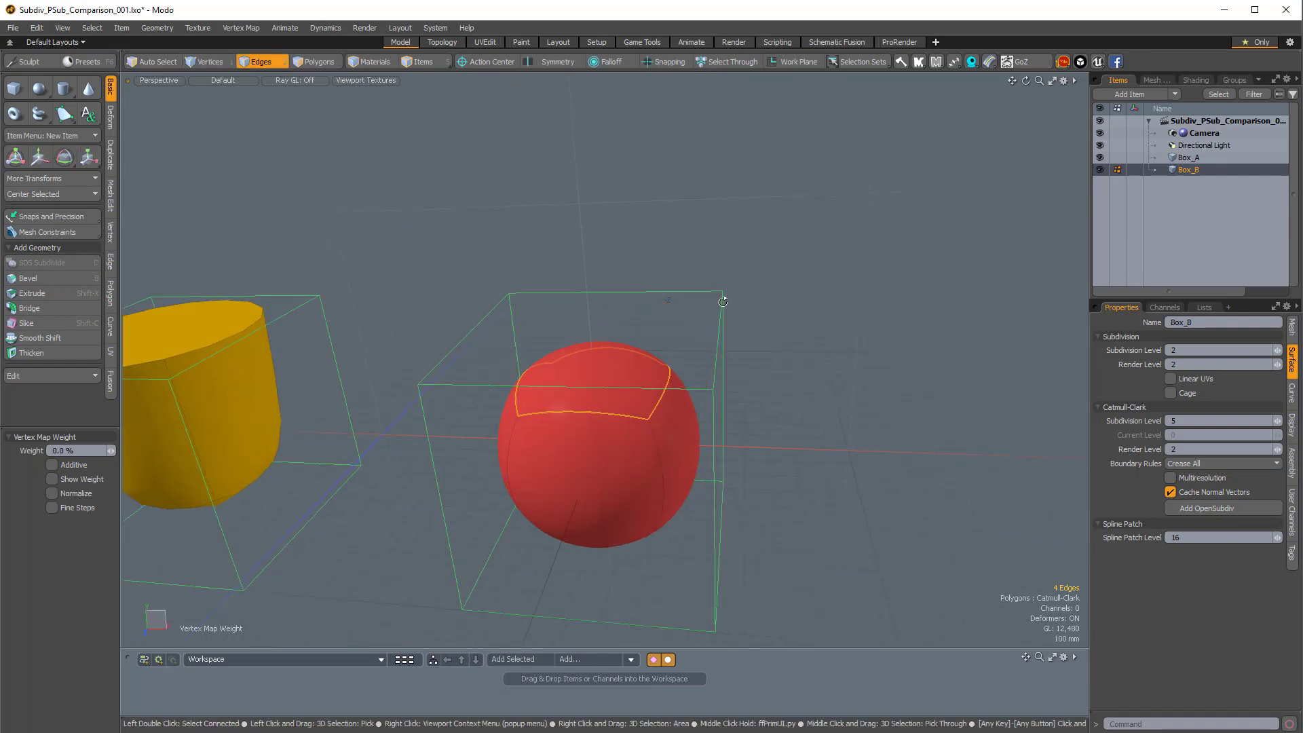
left_click_drag(753, 421, 786, 408, "alt")
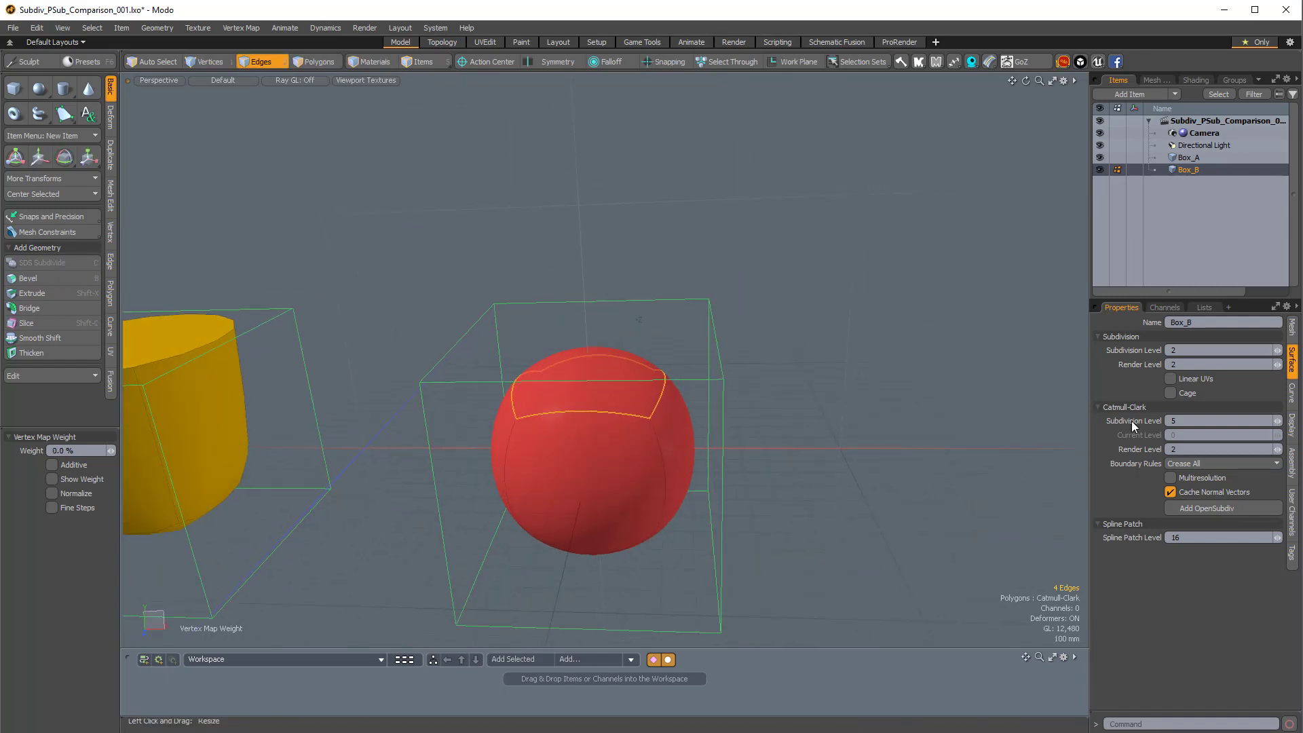
Step: Select Box_B's upper front corner vertex and raise its weight to 50% with the Weight Tool
key("1")
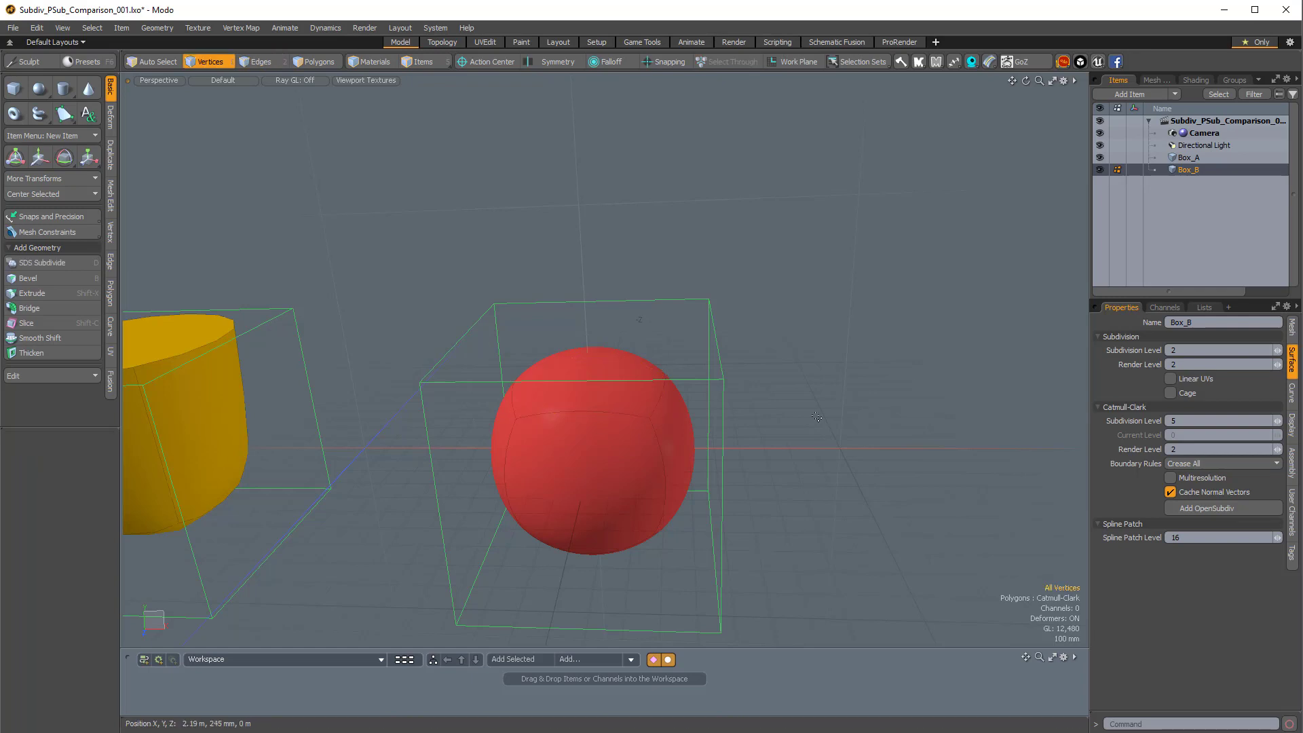
left_click(649, 420)
left_click_drag(774, 459, 804, 402, "alt")
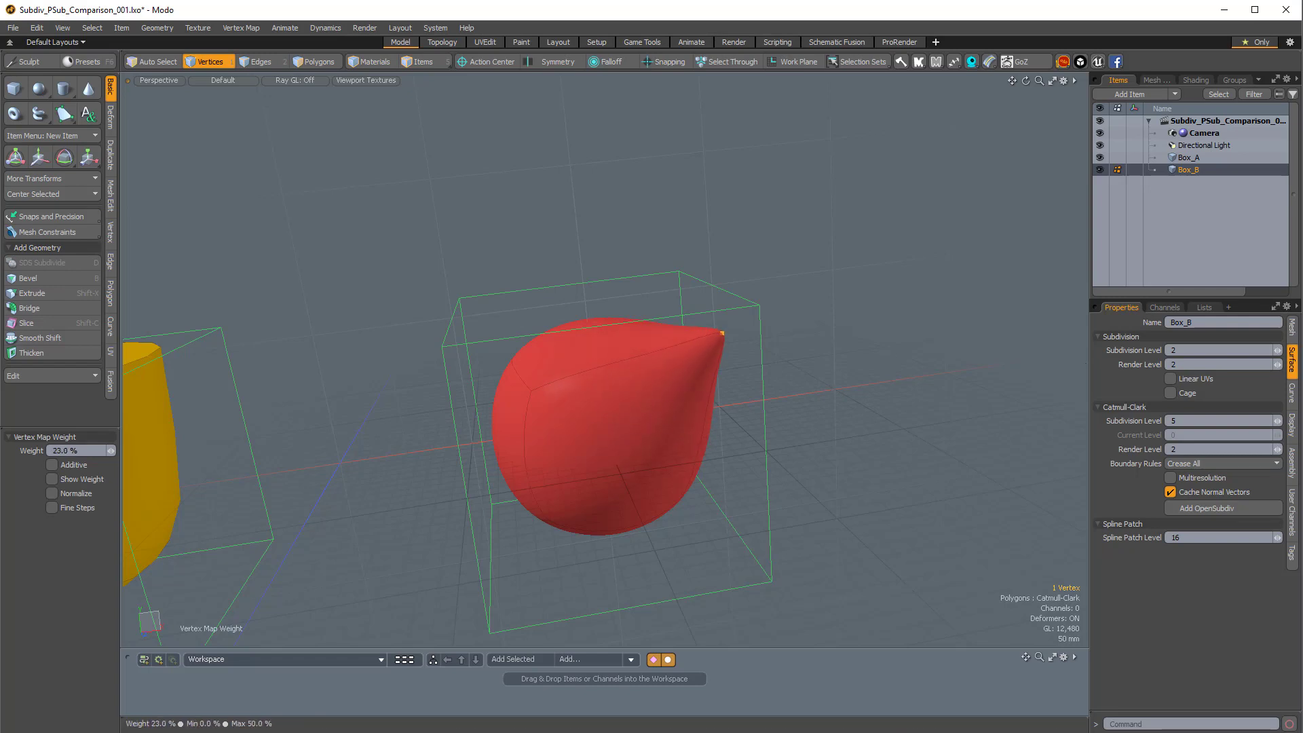
left_click_drag(935, 529, 790, 464, "alt")
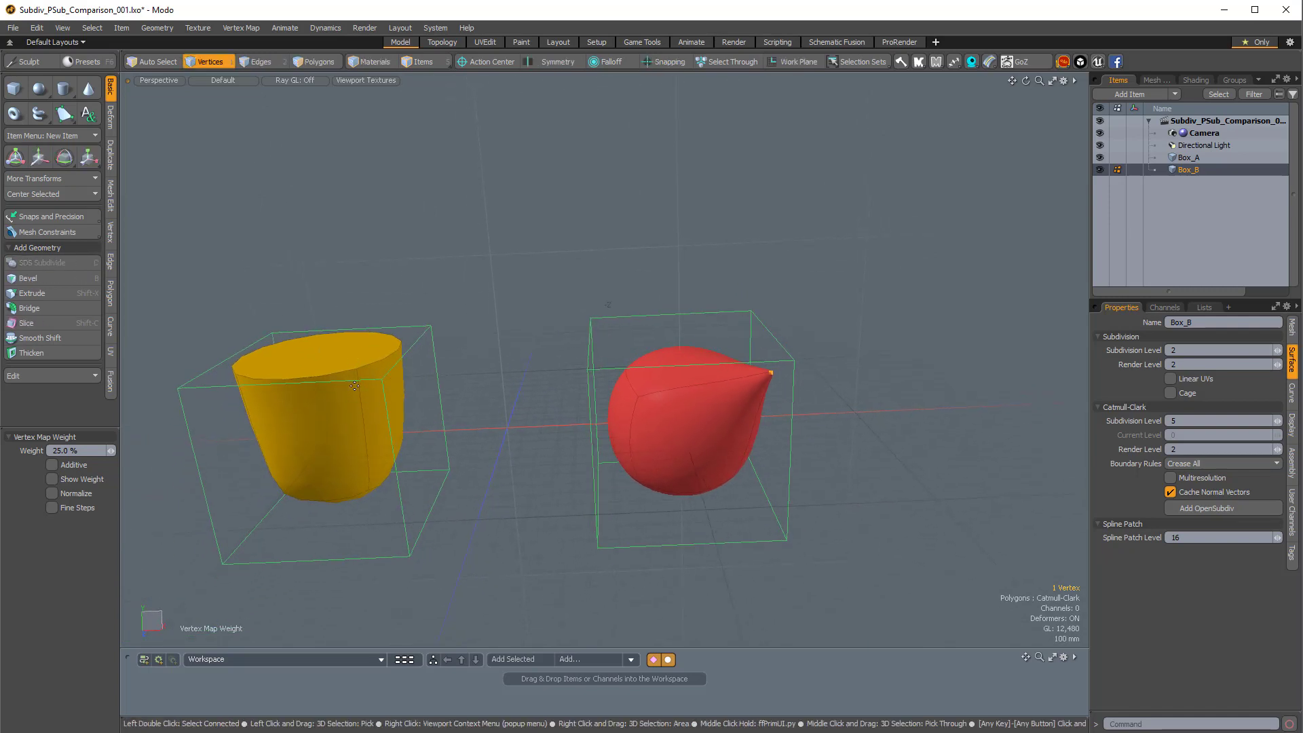
scroll(826, 370, "up", 4)
left_click_drag(805, 398, 821, 369, "alt")
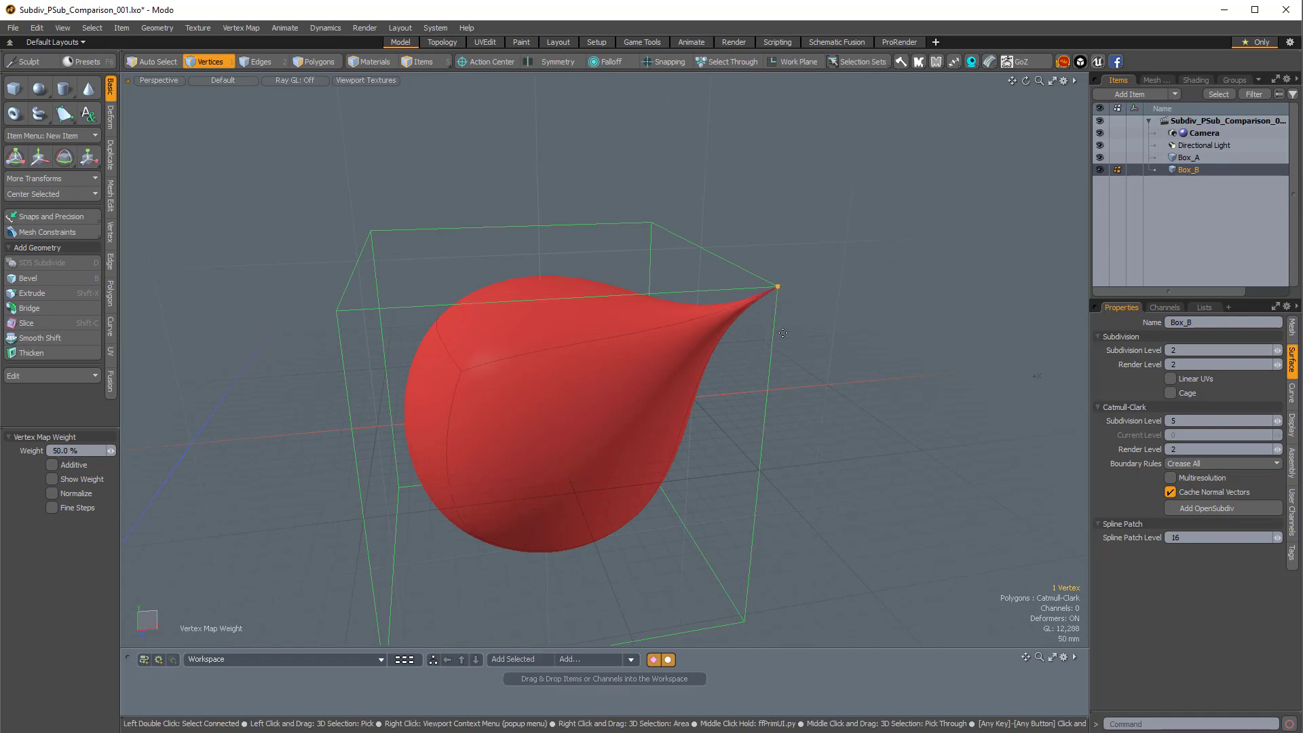
Step: Reduce the weight of Box_B's selected corner vertex to 25%
left_click_drag(713, 489, 781, 390, "alt")
scroll(771, 373, "down", 2)
left_click_drag(780, 391, 771, 391)
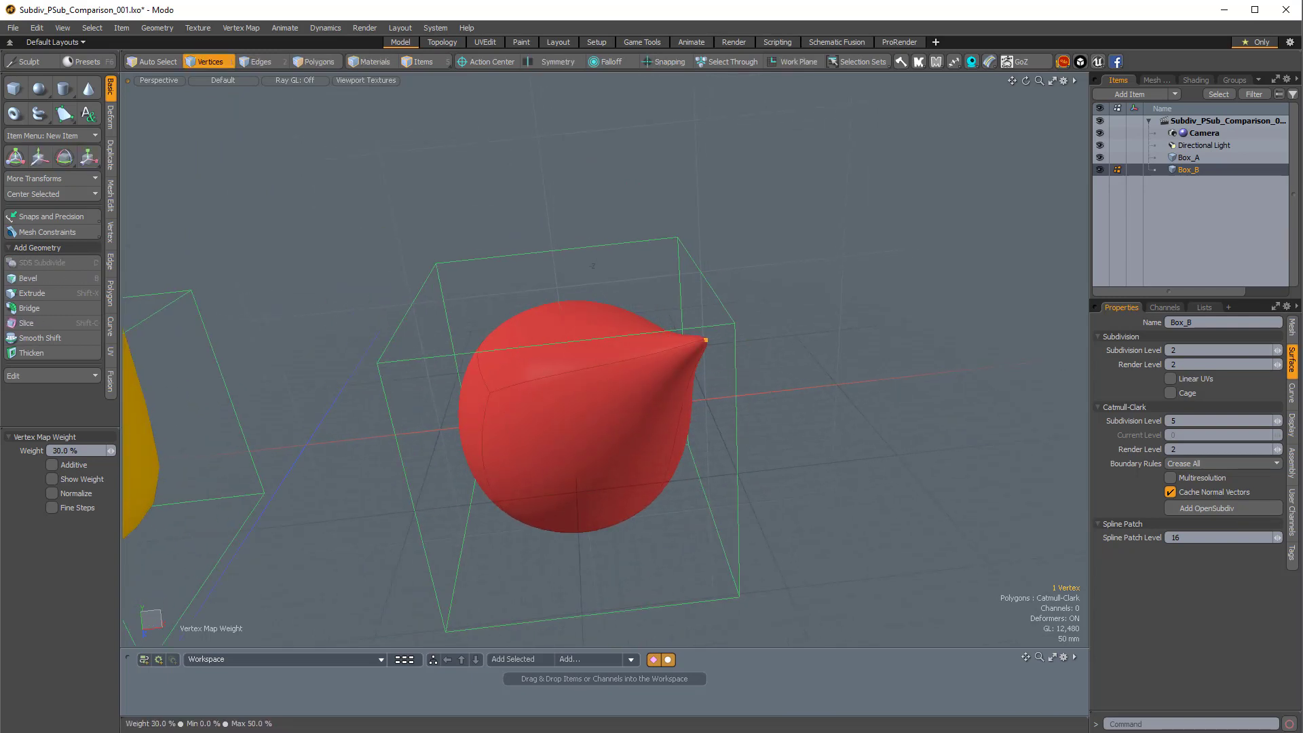
left_click_drag(723, 376, 815, 373)
Step: Undo the weighting of Box_B's corner vertex
key("ctrl+z")
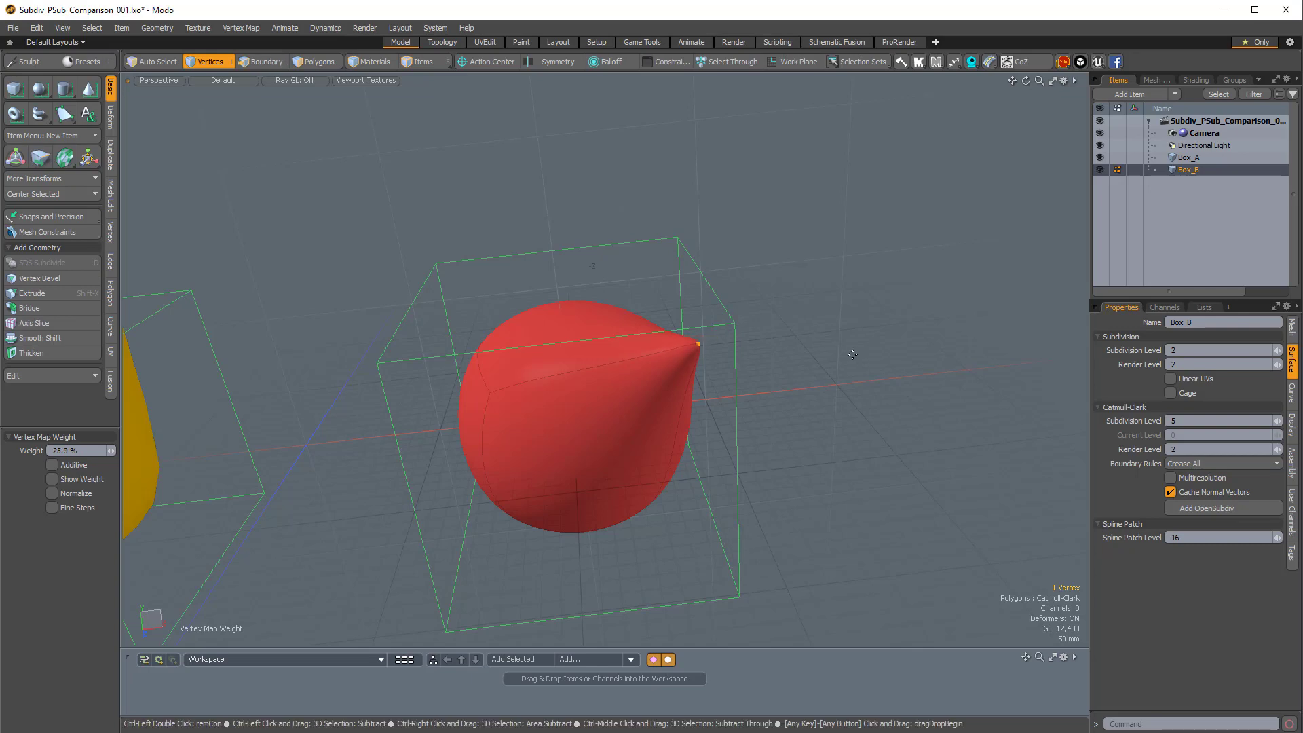
key("ctrl+z")
scroll(747, 360, "down", 2)
left_click_drag(631, 325, 687, 327, "alt")
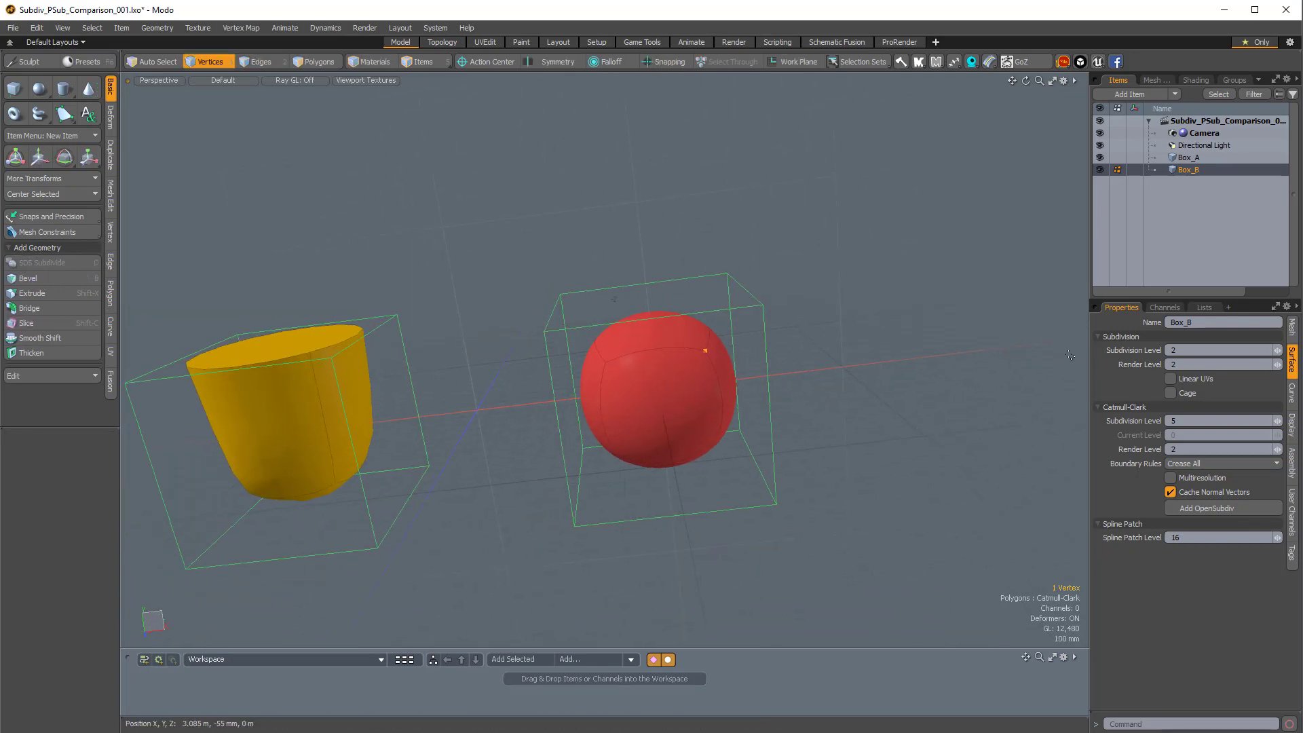
Step: Set Box_B's Catmull-Clark Subdivision Level to 2 and switch to edge selection
left_click(1191, 425)
scroll(829, 349, "up", 1)
left_click_drag(829, 349, 826, 439, "alt")
key("2")
scroll(796, 390, "down", 2)
left_click_drag(797, 390, 832, 374, "alt+shift")
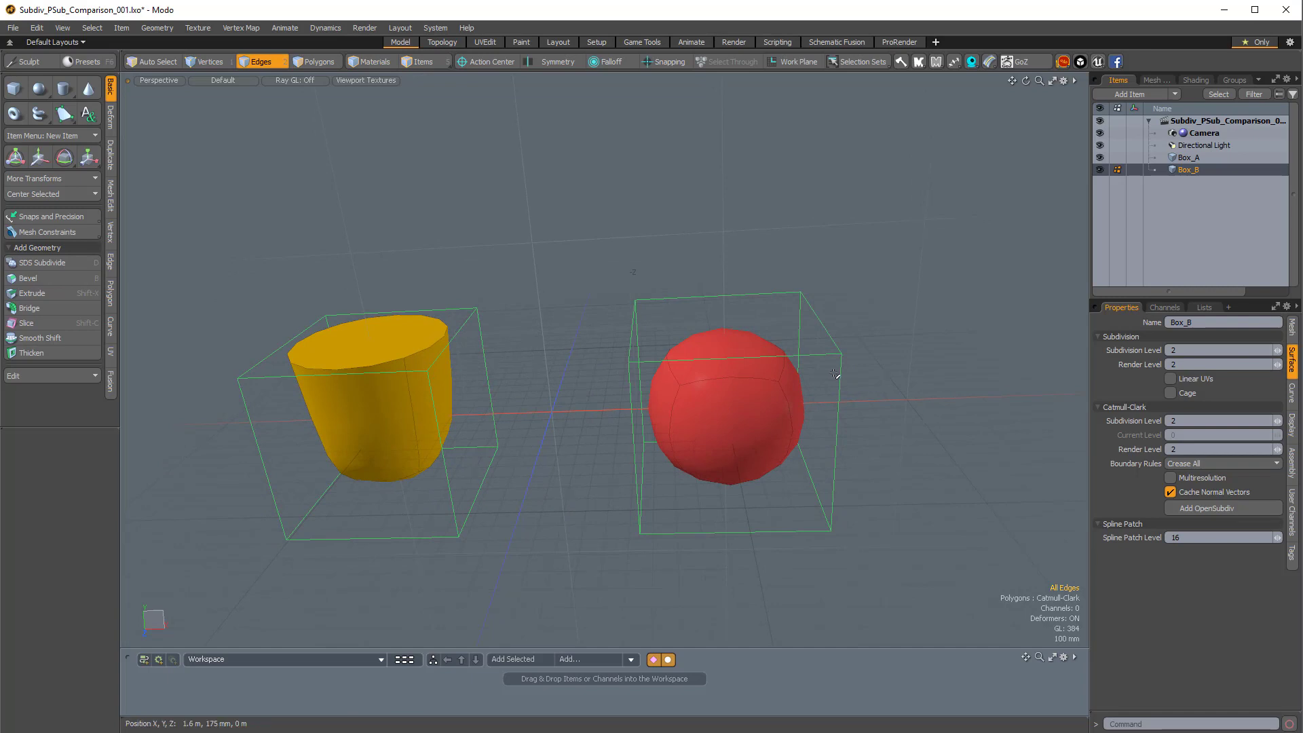
Step: Return to item selection and select Box_A
left_click_drag(823, 434, 741, 404, "alt")
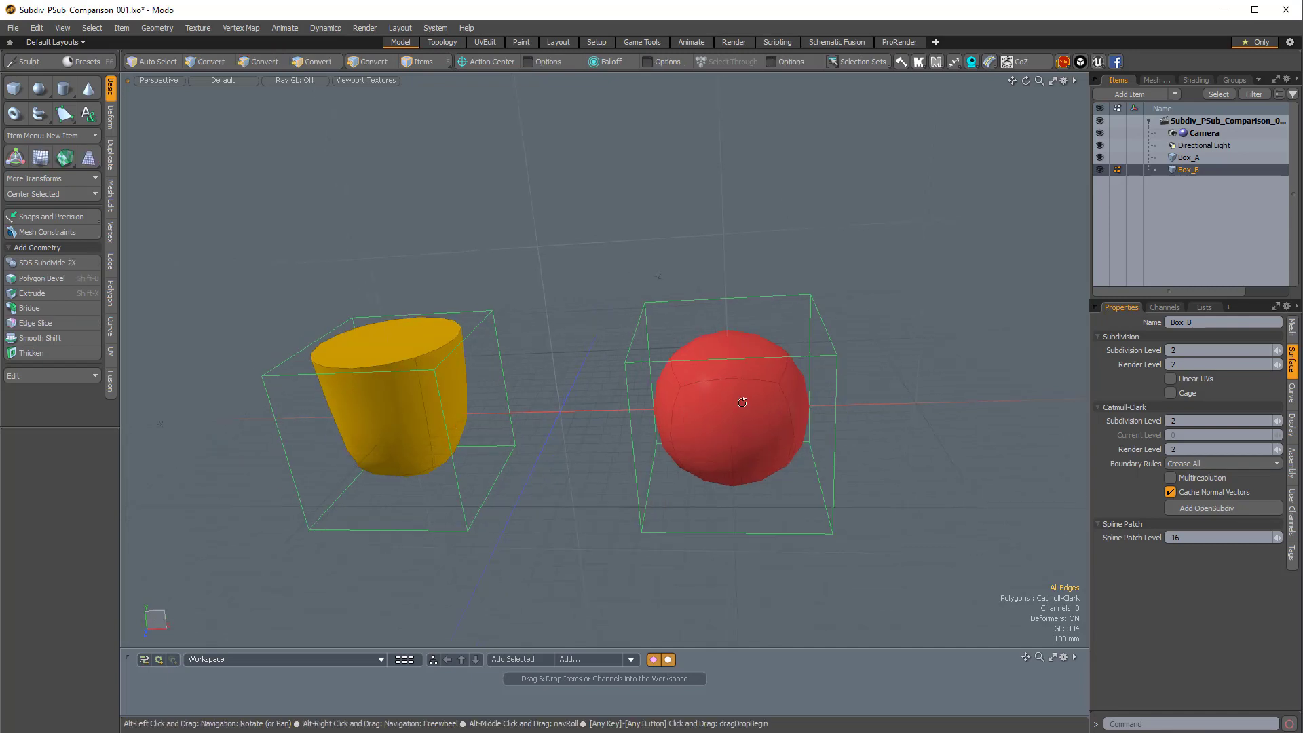
key("5")
left_click(420, 389)
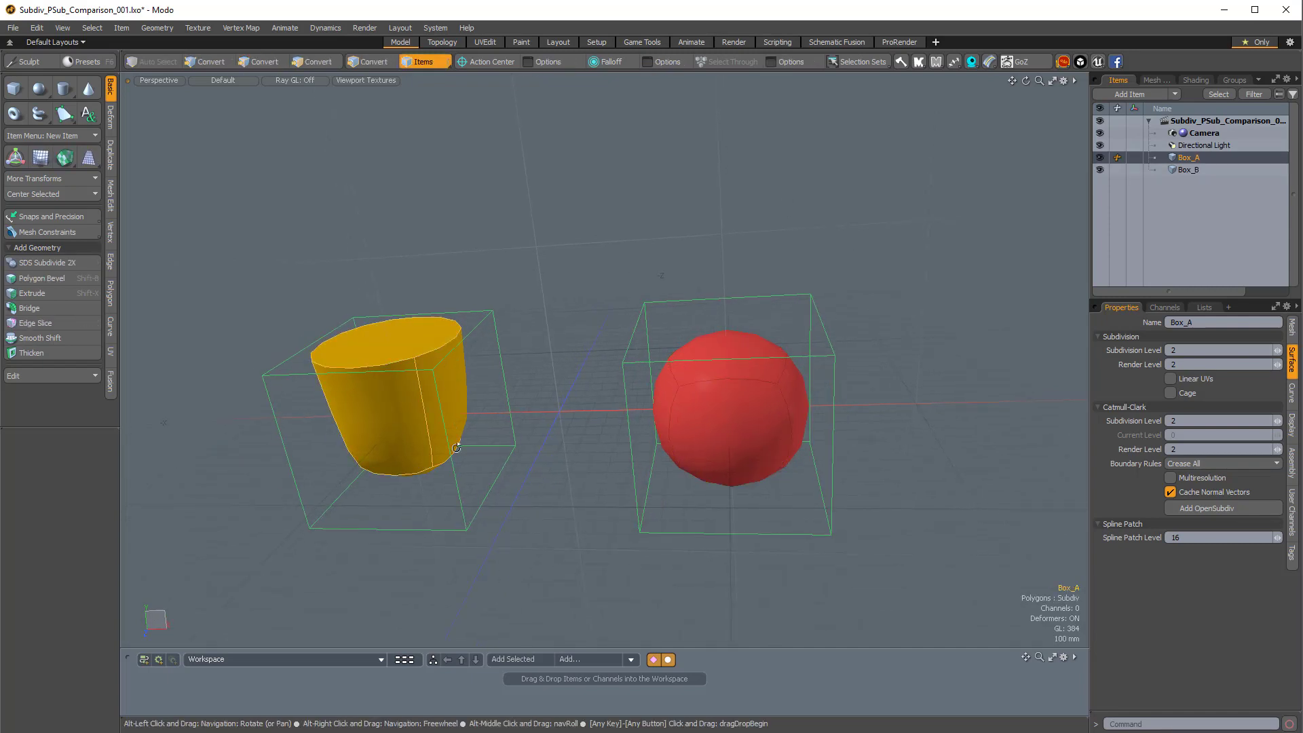
Step: Convert Box_A from Subdiv to Catmull-Clark subdivision for comparison with Box_B
left_click_drag(421, 388, 555, 339, "alt")
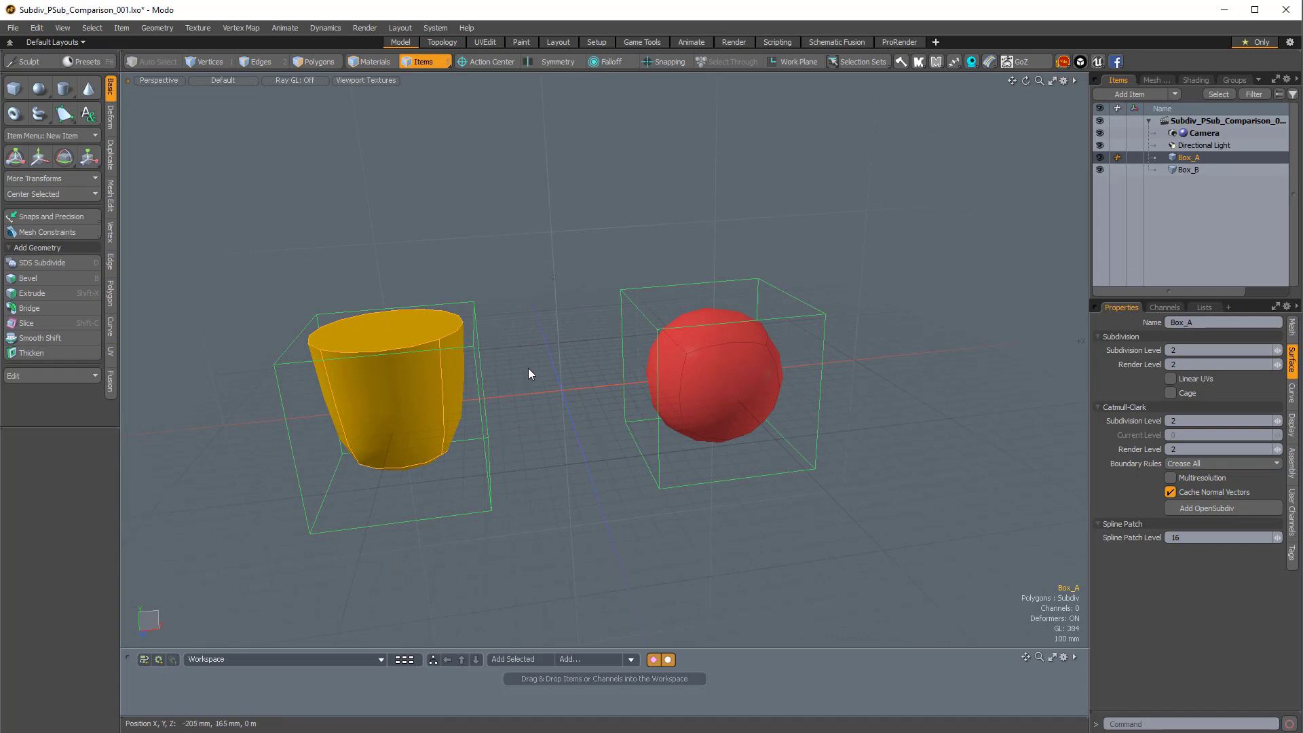
key("shift+Tab")
key("shift+Tab")
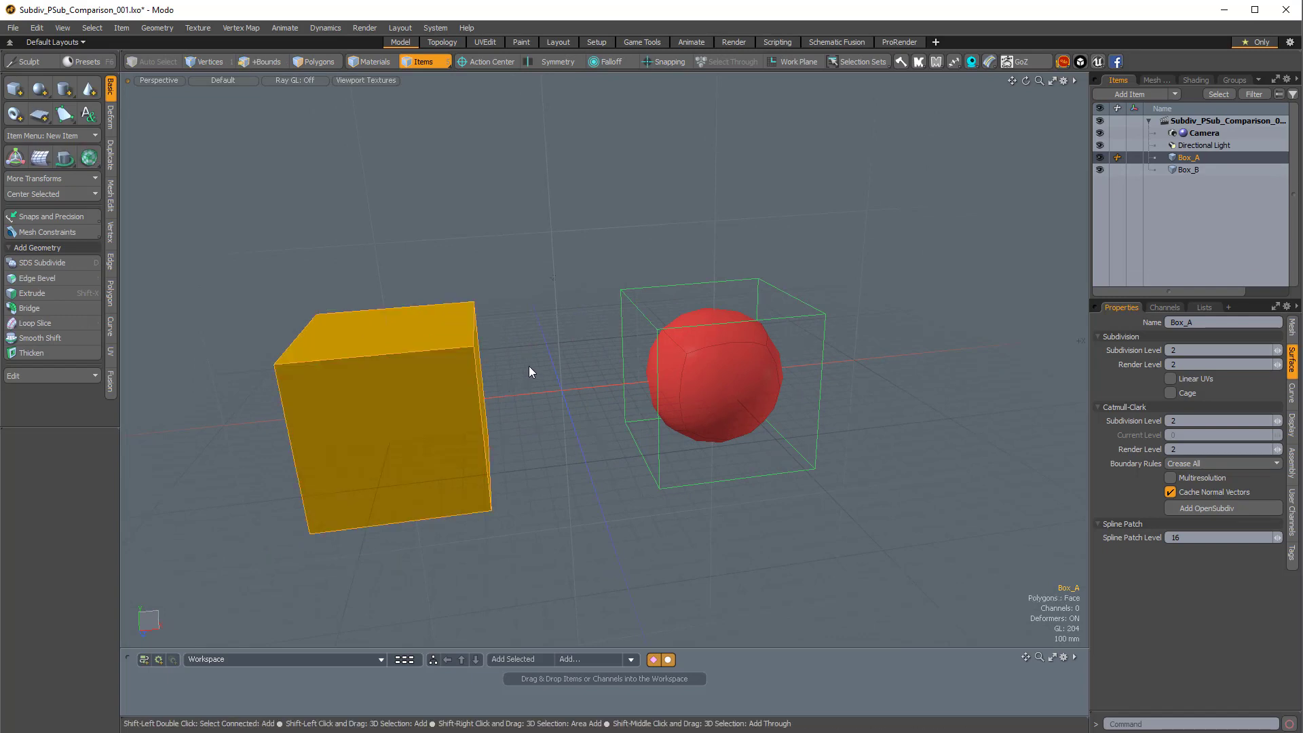
left_click_drag(503, 456, 574, 433, "alt")
left_click_drag(557, 336, 601, 282, "alt")
left_click_drag(503, 297, 527, 342, "alt")
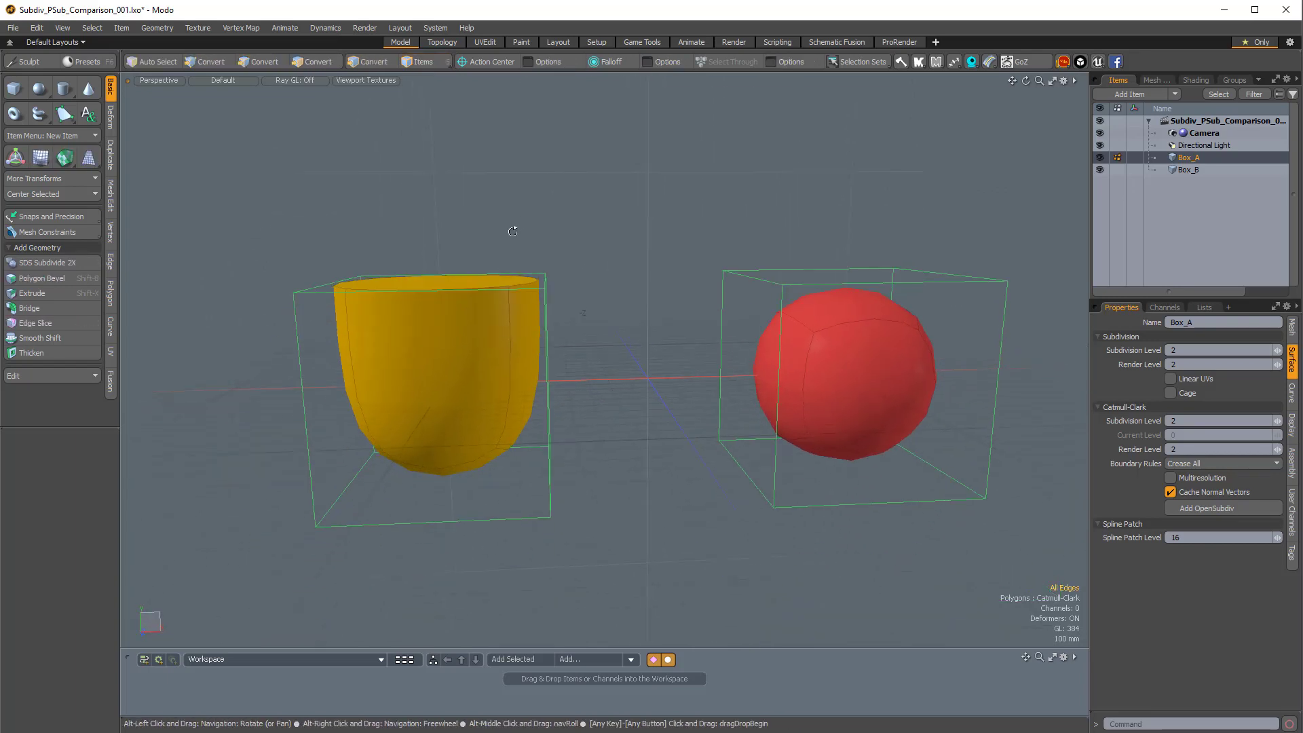
left_click_drag(589, 264, 626, 273, "alt")
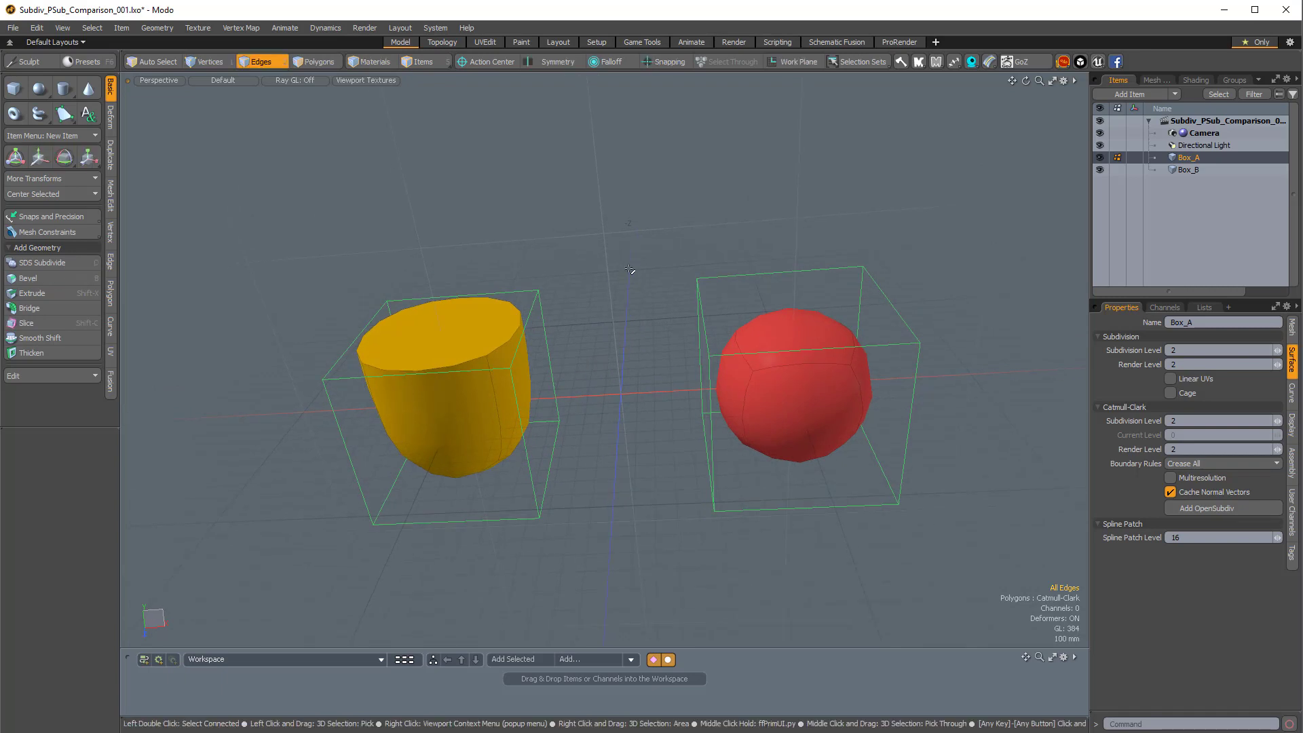
Step: Turn off Show Cages for active meshes in the 3D viewport properties and return to edge selection
key("o")
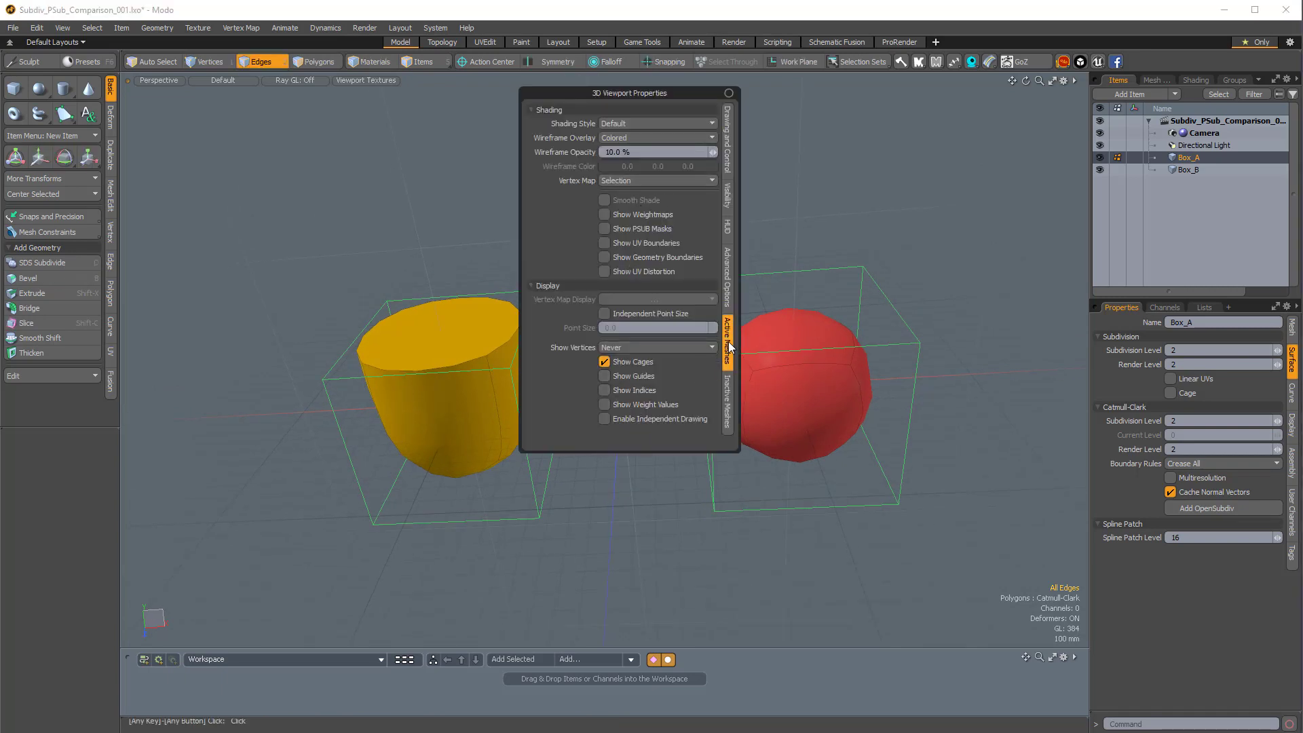
left_click(604, 364)
left_click(729, 93)
left_click_drag(707, 161, 514, 379, "alt")
key("2")
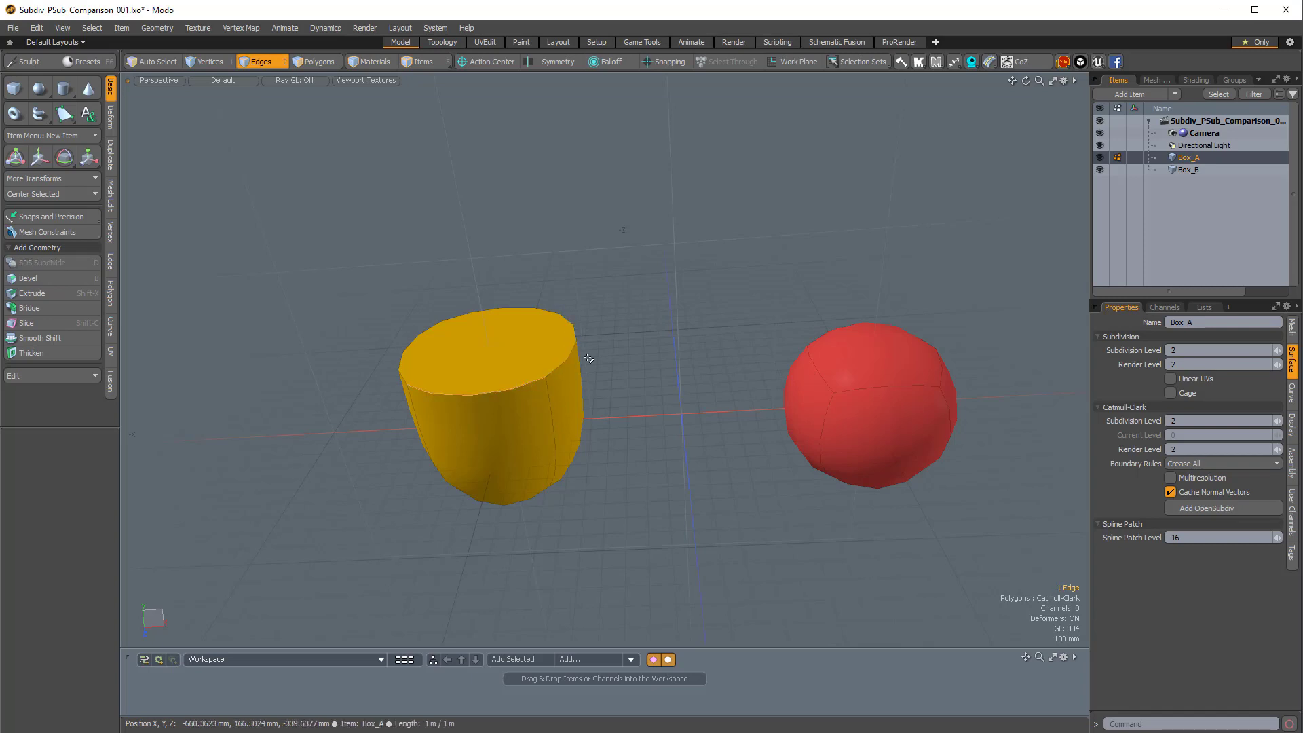
left_click_drag(640, 314, 601, 265, "alt")
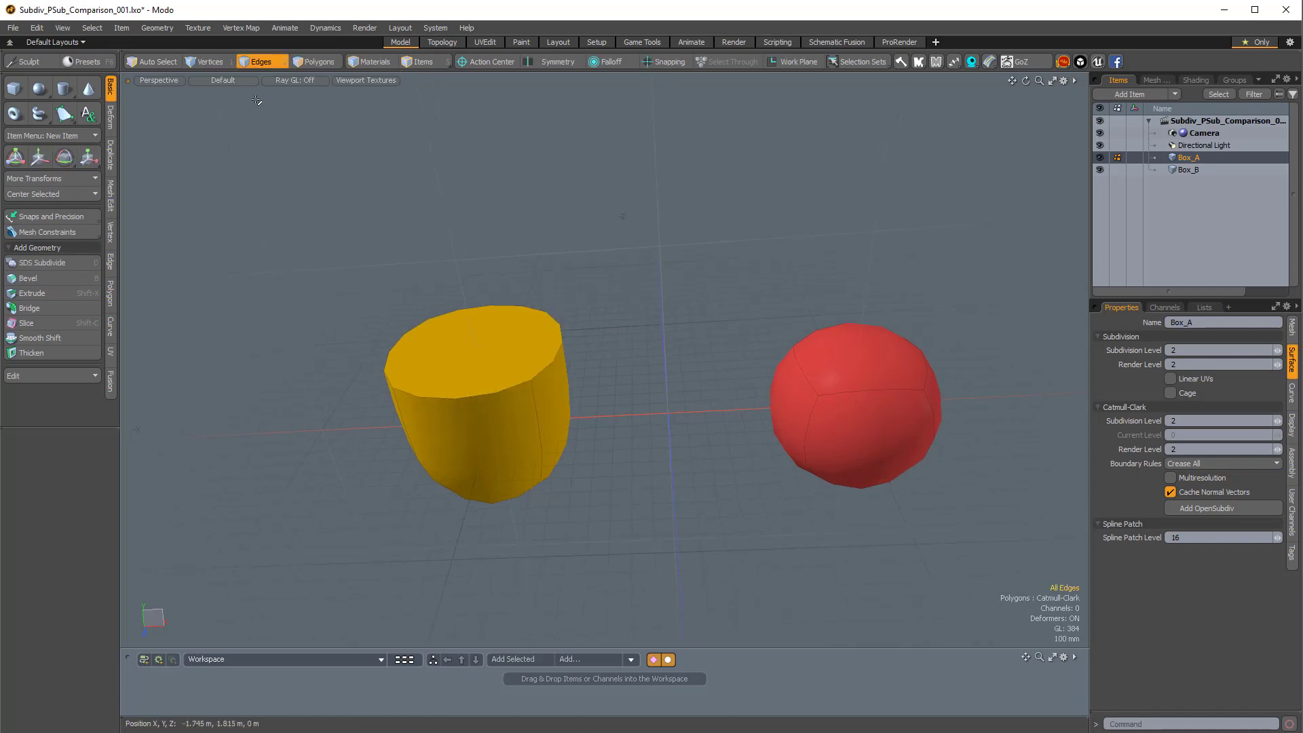
Step: Set the viewport shading to Vertex Map and select the Subdivision weight map
left_click(228, 78)
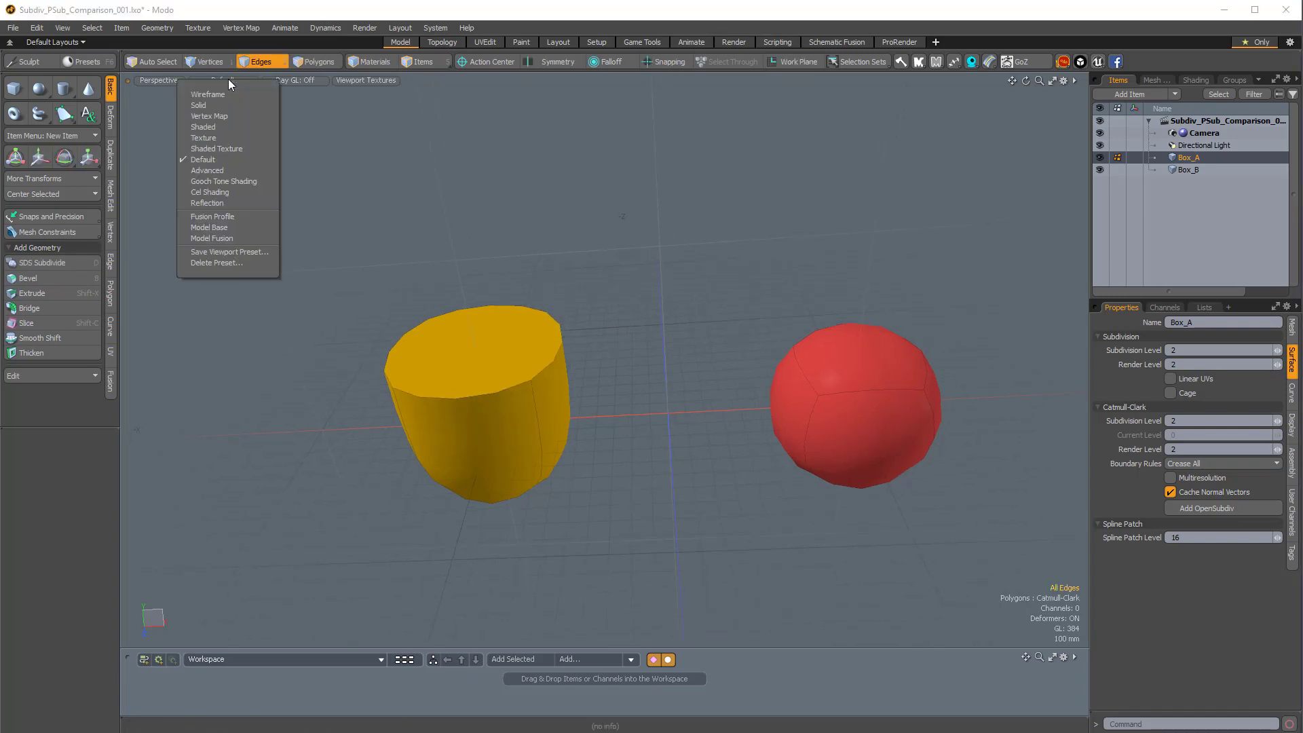
left_click(214, 112)
left_click_drag(513, 514, 652, 459, "alt")
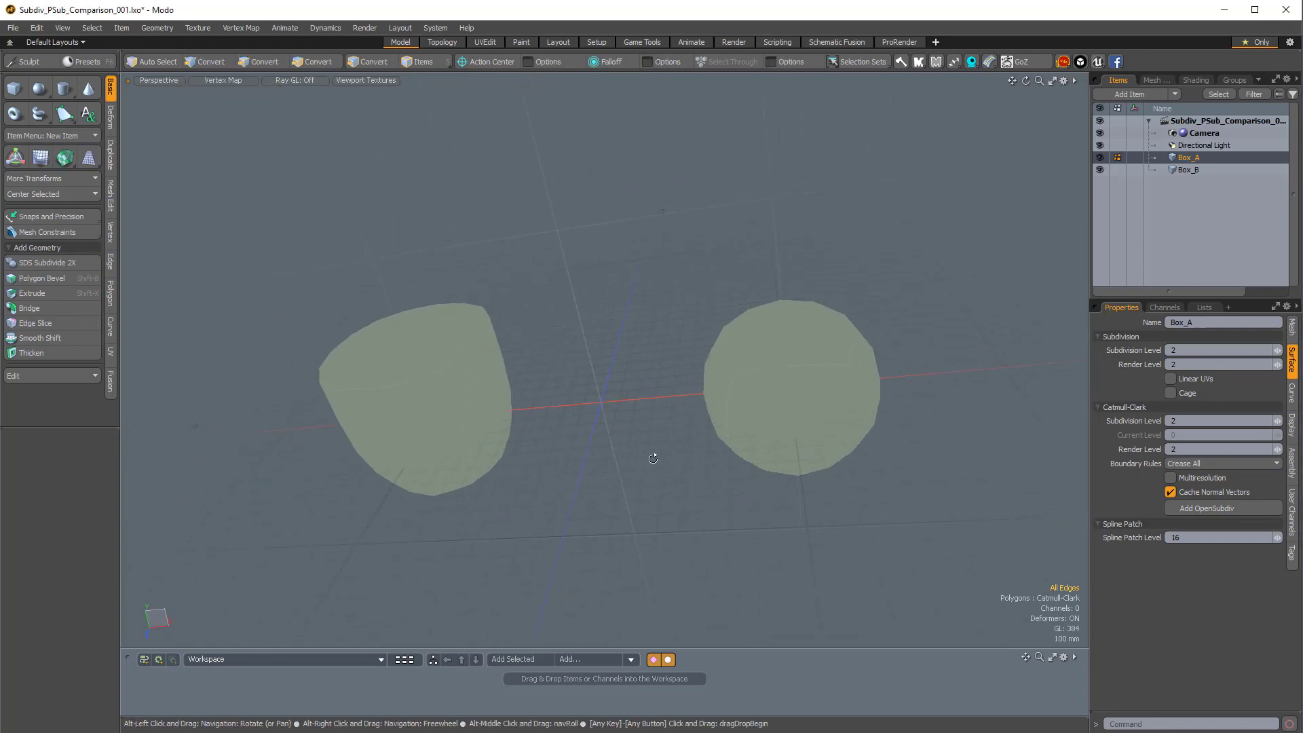
left_click_drag(471, 382, 532, 347, "alt")
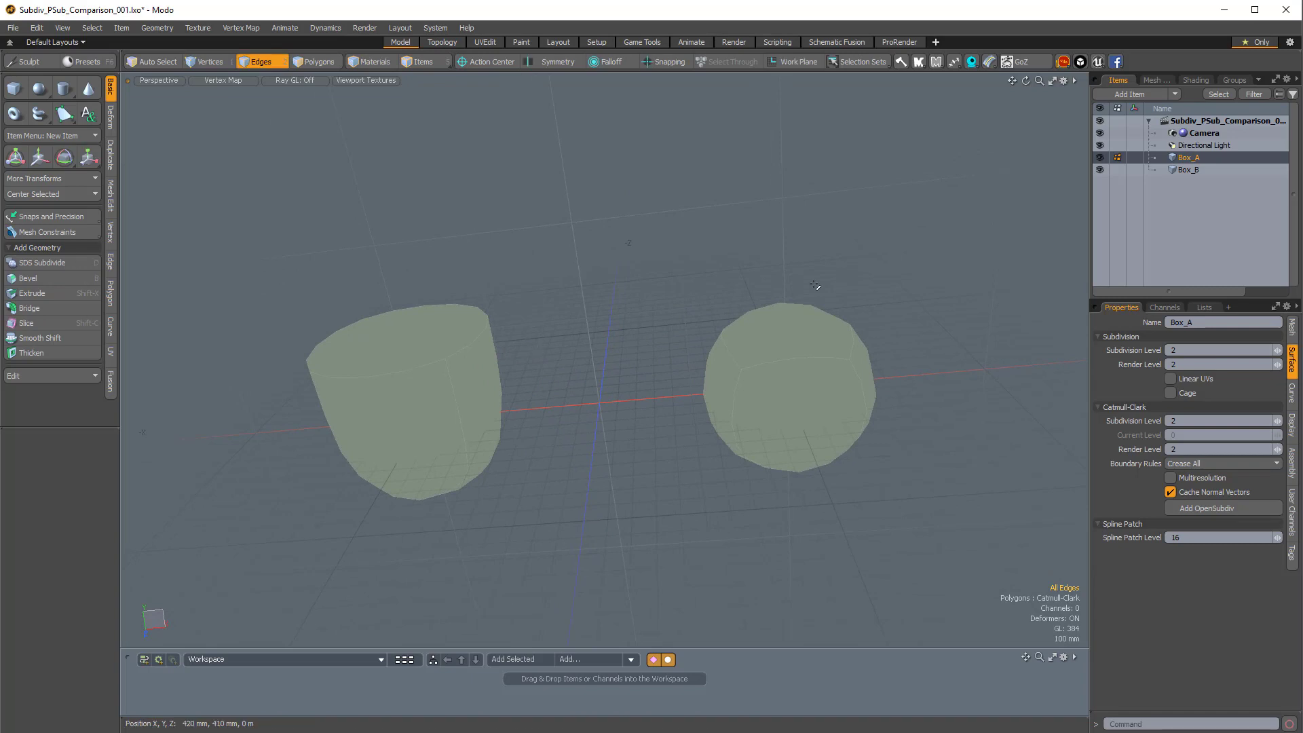
left_click(1206, 308)
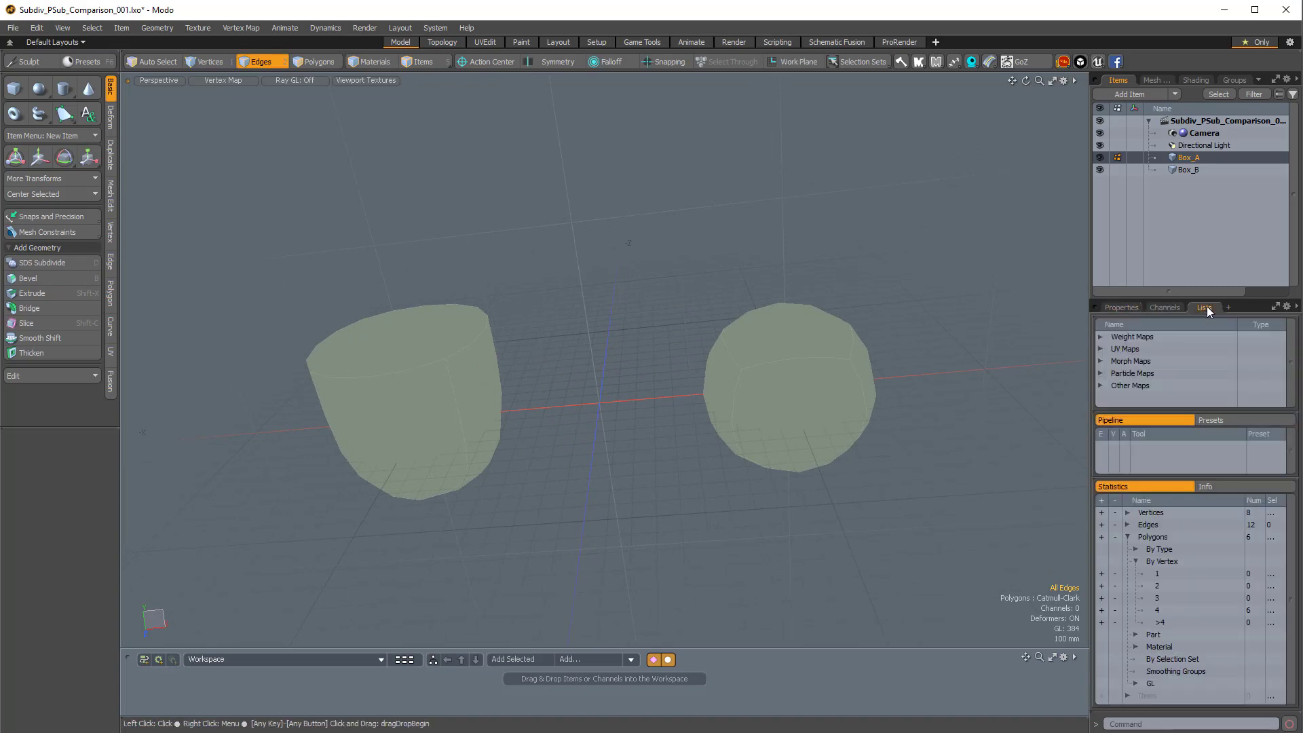
left_click(1101, 338)
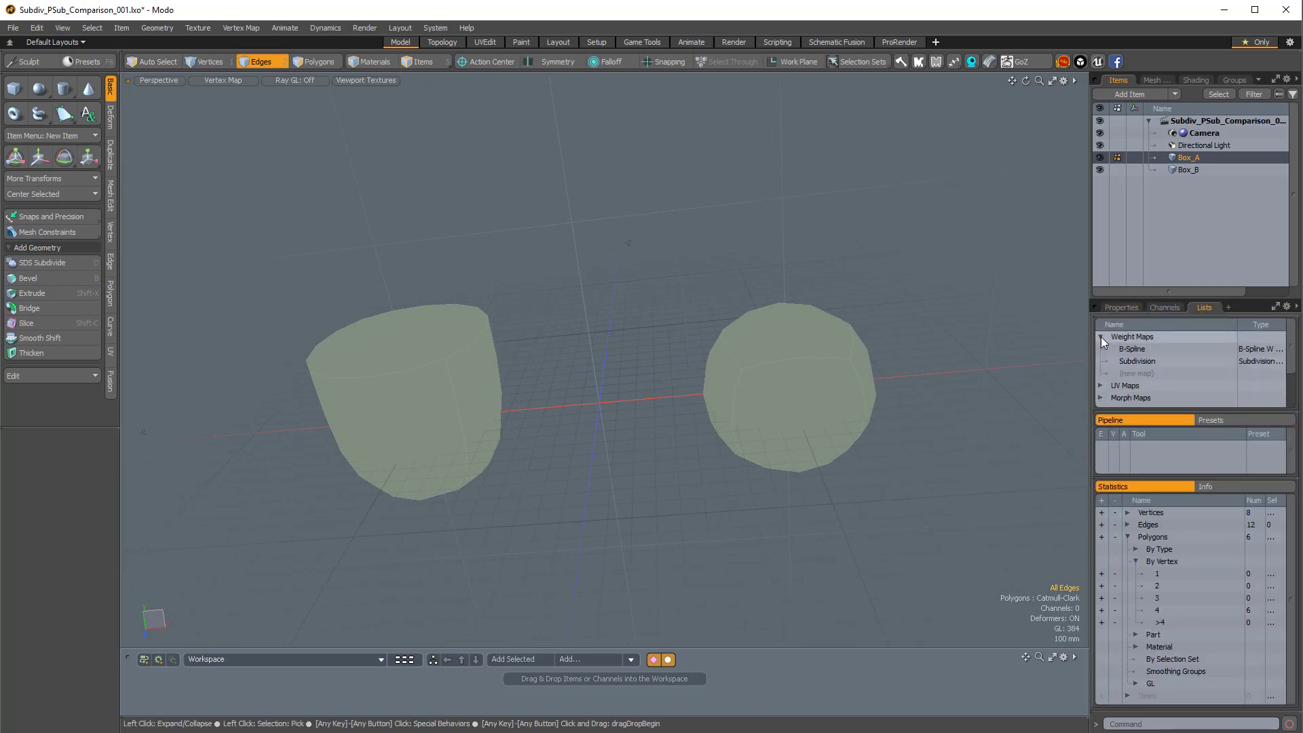
left_click(1134, 365)
scroll(558, 369, "up", 2)
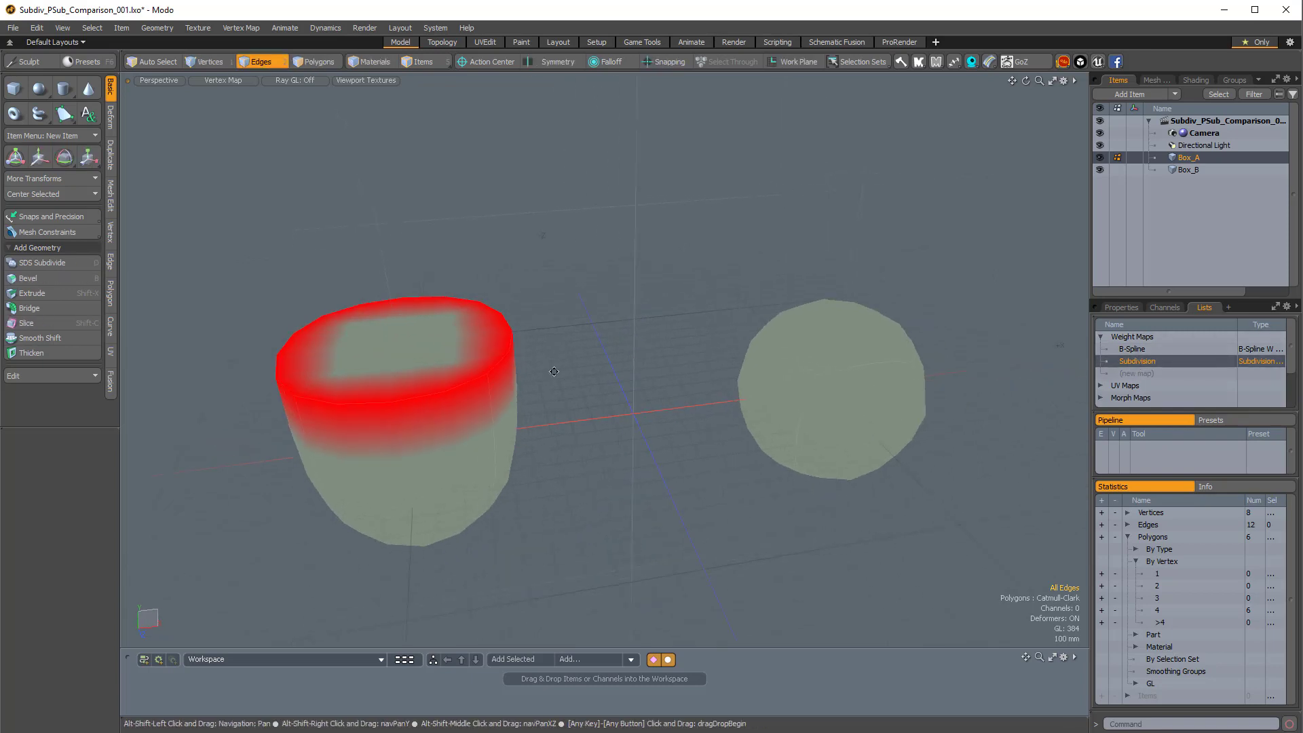
Step: Examine the edge weight colouring around Box_A's top rim by selecting its rim edges one after another
mouse_move(558, 369)
left_mouse_down("alt+shift")
mouse_move(648, 390)
mouse_move(536, 372)
left_mouse_up("alt+shift")
scroll(643, 407, "up", 4)
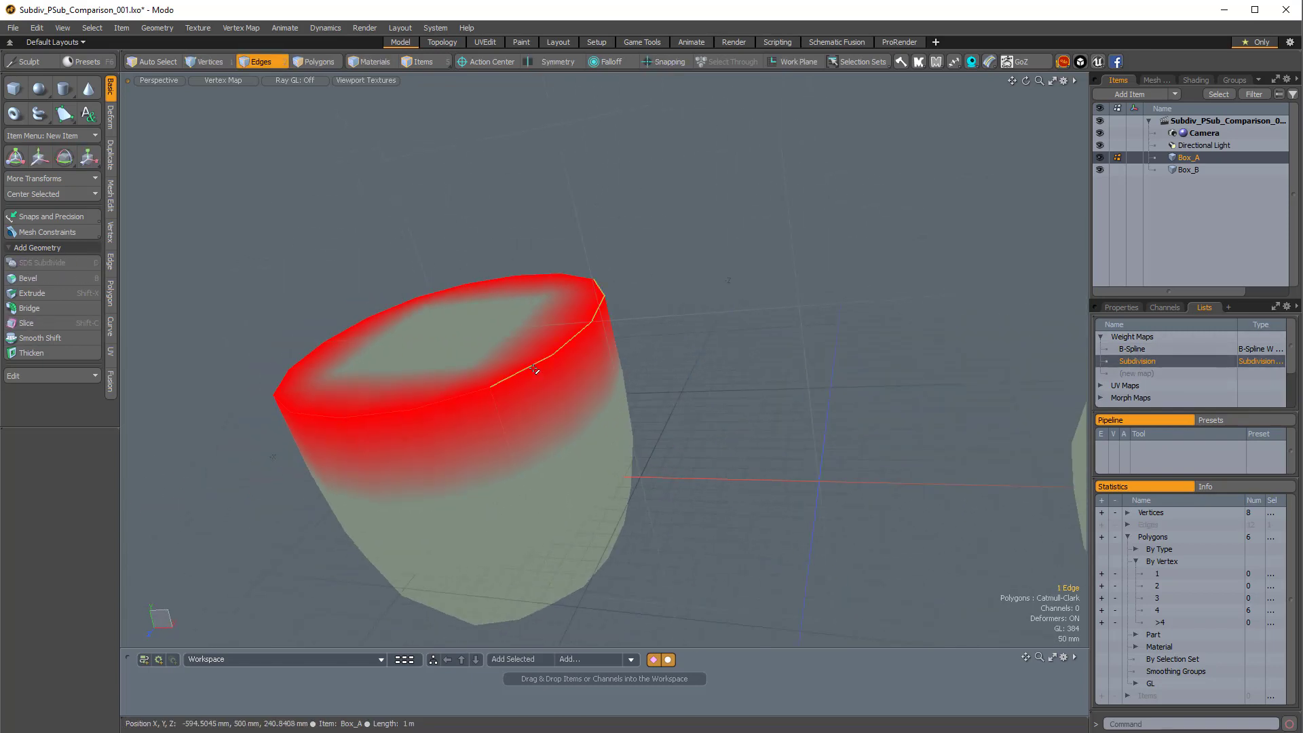
scroll(534, 369, "down", 3)
left_click_drag(617, 421, 631, 429, "alt")
left_click(422, 411, "shift")
left_click_drag(423, 412, 523, 441, "alt")
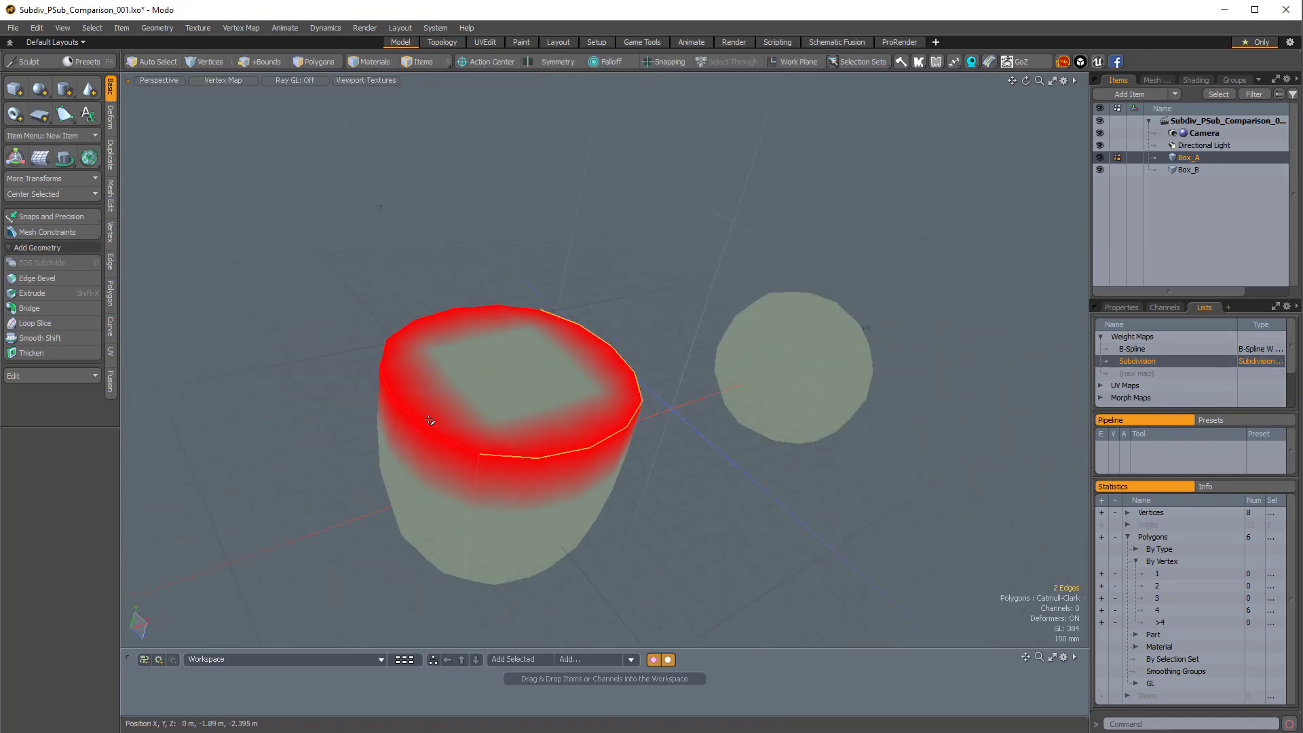
left_click(436, 320, "shift")
left_click_drag(437, 320, 592, 372, "alt")
Step: Select the four edges around Box_B's top face and give them a 20% subdivision weight
left_click(1192, 170)
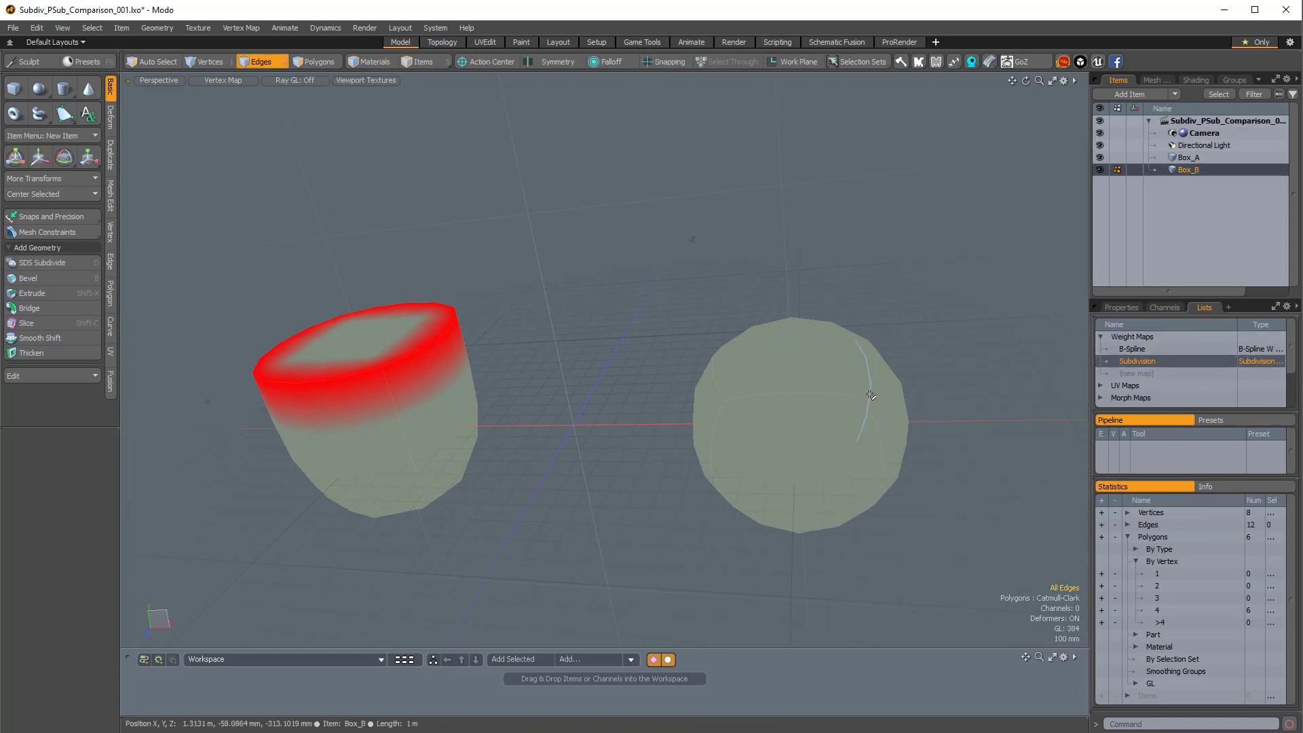
left_click_drag(973, 439, 946, 438, "alt")
left_click(769, 389)
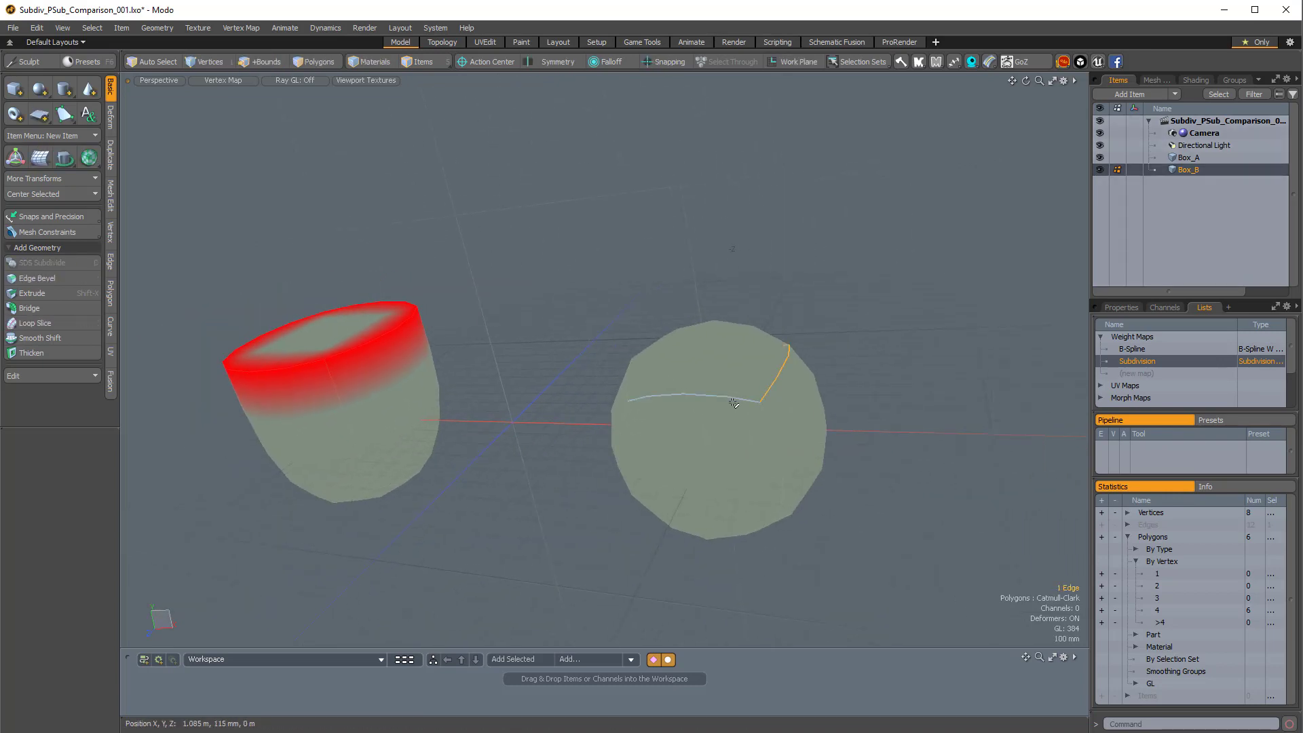
left_click(732, 401, "shift")
left_click_drag(732, 400, 846, 377, "alt")
left_click(684, 402, "shift")
left_click(741, 367, "shift")
key("shift+w")
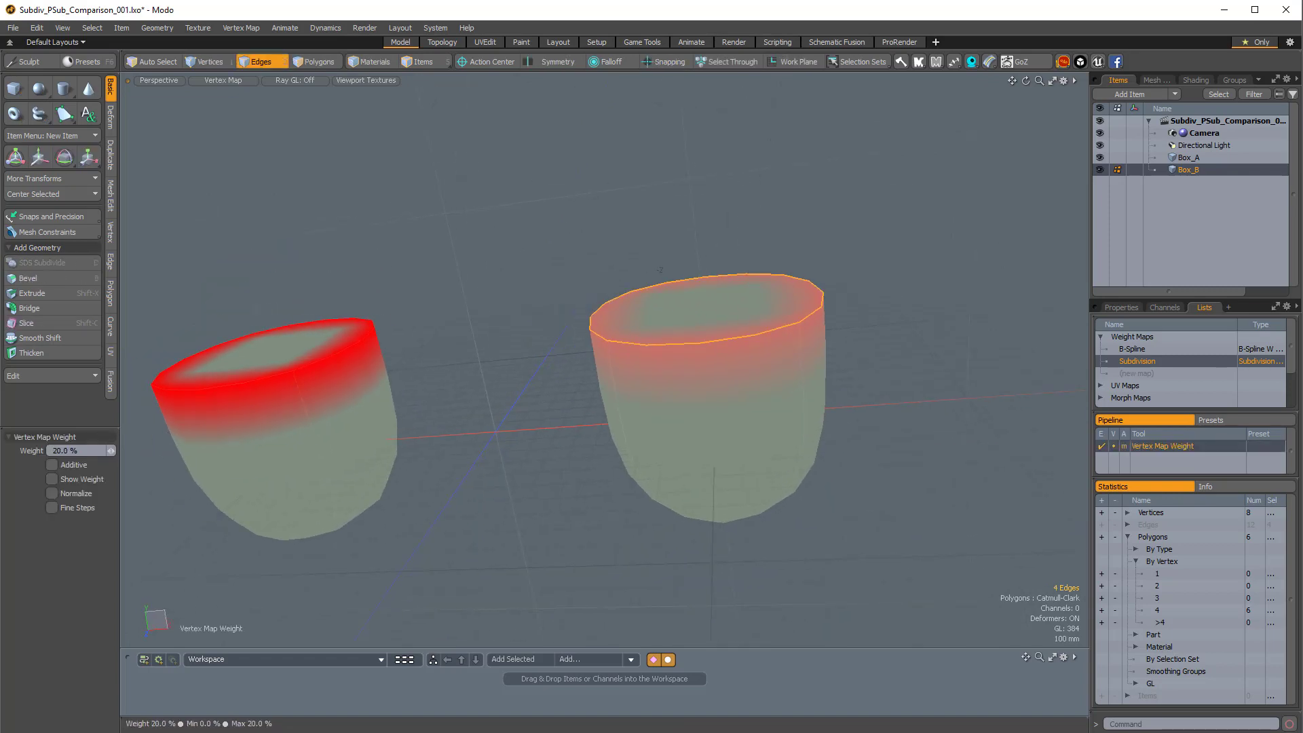
Step: Set Box_B's Catmull-Clark Subdivision Level to 5
scroll(762, 387, "up", 3)
mouse_move(762, 387)
left_mouse_down("alt")
mouse_move(744, 344)
mouse_move(773, 405)
mouse_move(743, 391)
left_mouse_up("alt")
scroll(718, 389, "down", 2)
left_click(1121, 308)
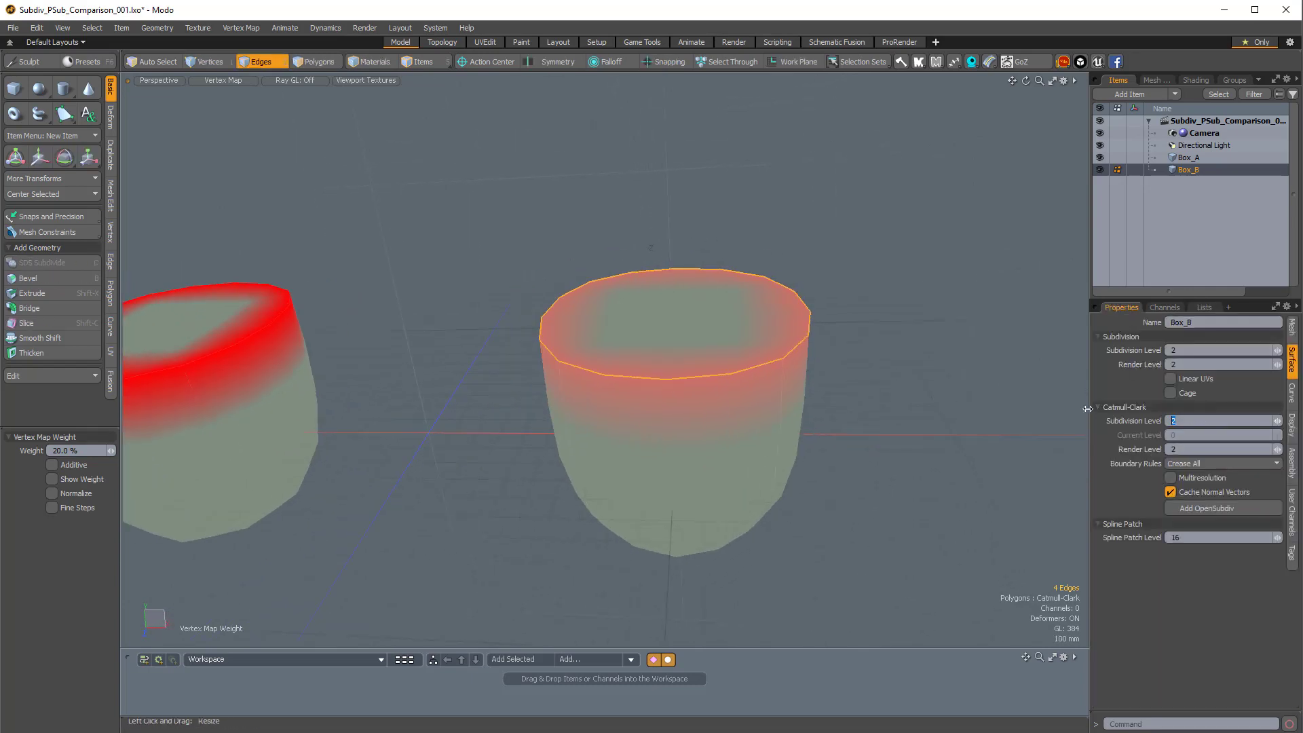
key("Return")
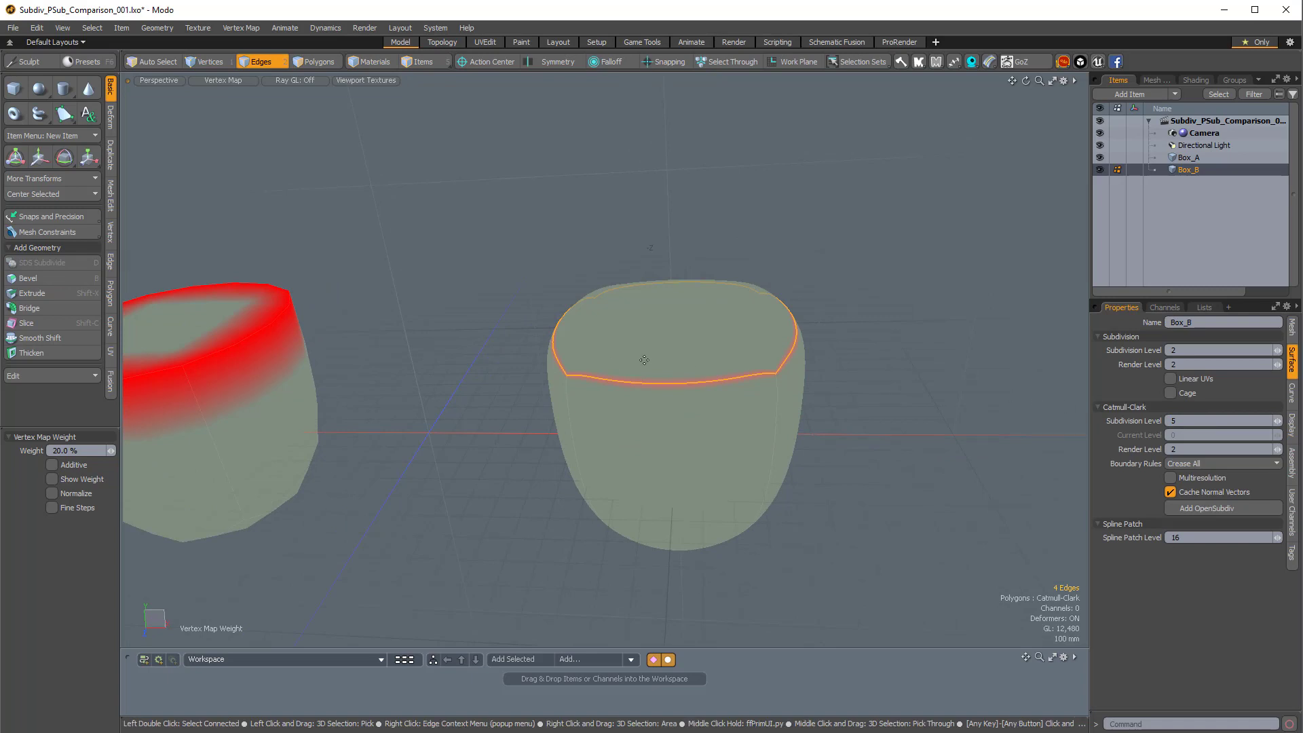
Step: Raise the weight of Box_B's four top edges to 50% and leave the Vertex Map Weight tool
left_click_drag(644, 359, 699, 360)
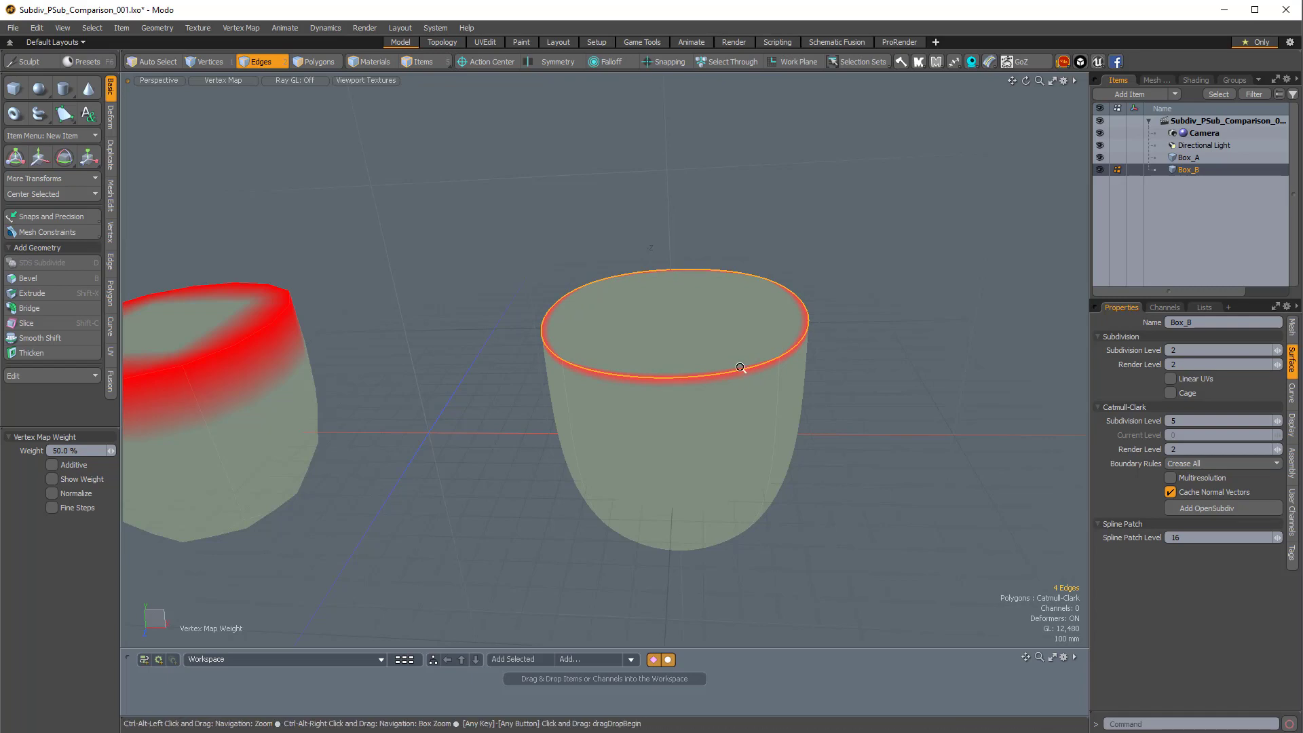
mouse_move(741, 367)
left_mouse_down("ctrl+alt")
mouse_move(771, 405)
mouse_move(721, 367)
left_mouse_up("ctrl+alt")
left_click_drag(721, 367, 635, 370, "alt")
key("space")
Step: Switch the viewport shading back to Default
left_click(225, 81)
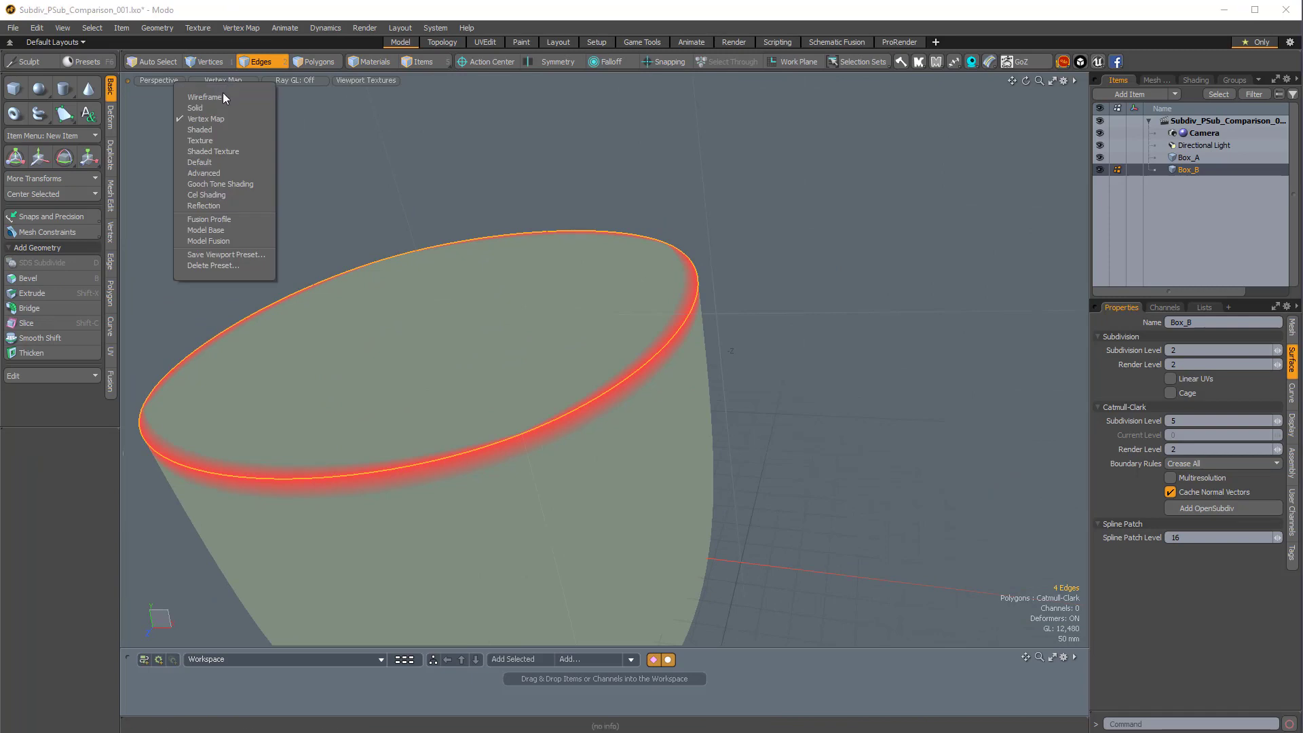
left_click(201, 163)
mouse_move(665, 428)
left_mouse_down("ctrl+alt")
mouse_move(645, 369)
mouse_move(744, 340)
left_mouse_up("ctrl+alt")
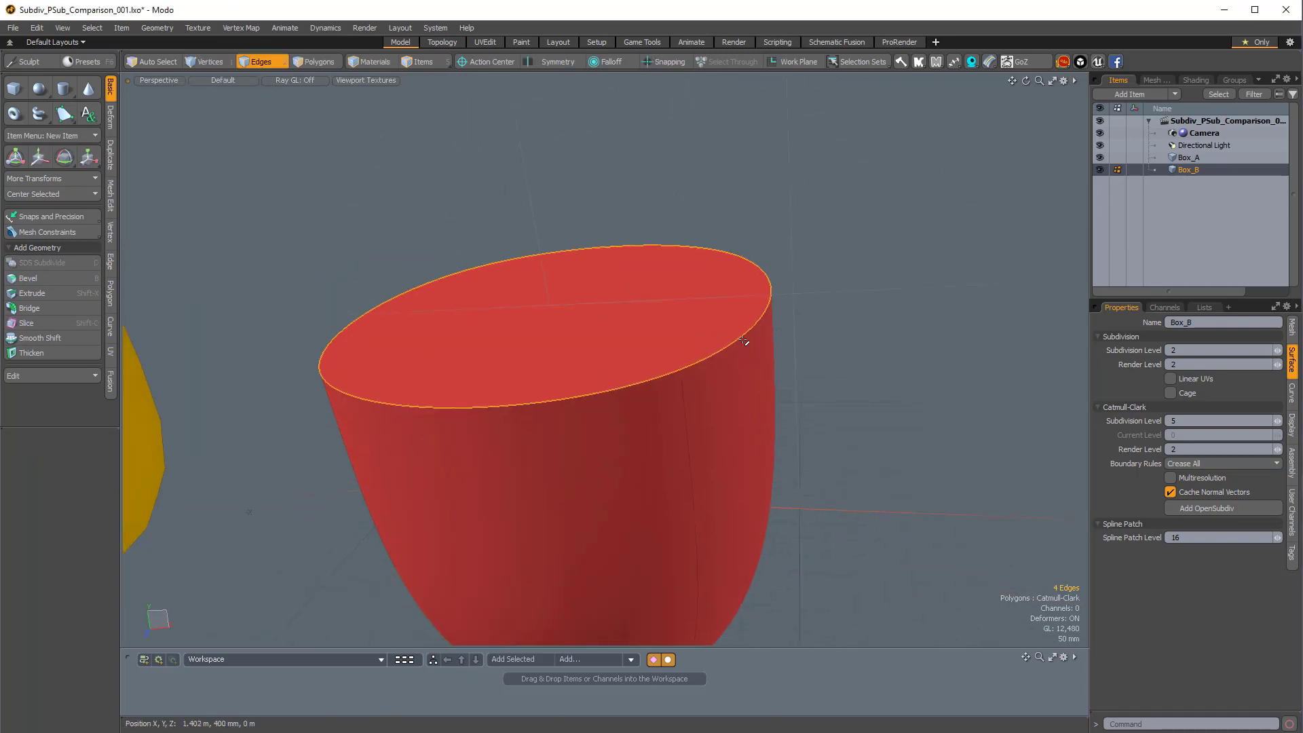
left_click_drag(814, 361, 746, 403, "ctrl+alt")
Step: Lower the weight of a single edge on Box_B's top rim to slightly below 50% and clear the selection
key("shift+w")
left_click_drag(860, 383, 855, 383)
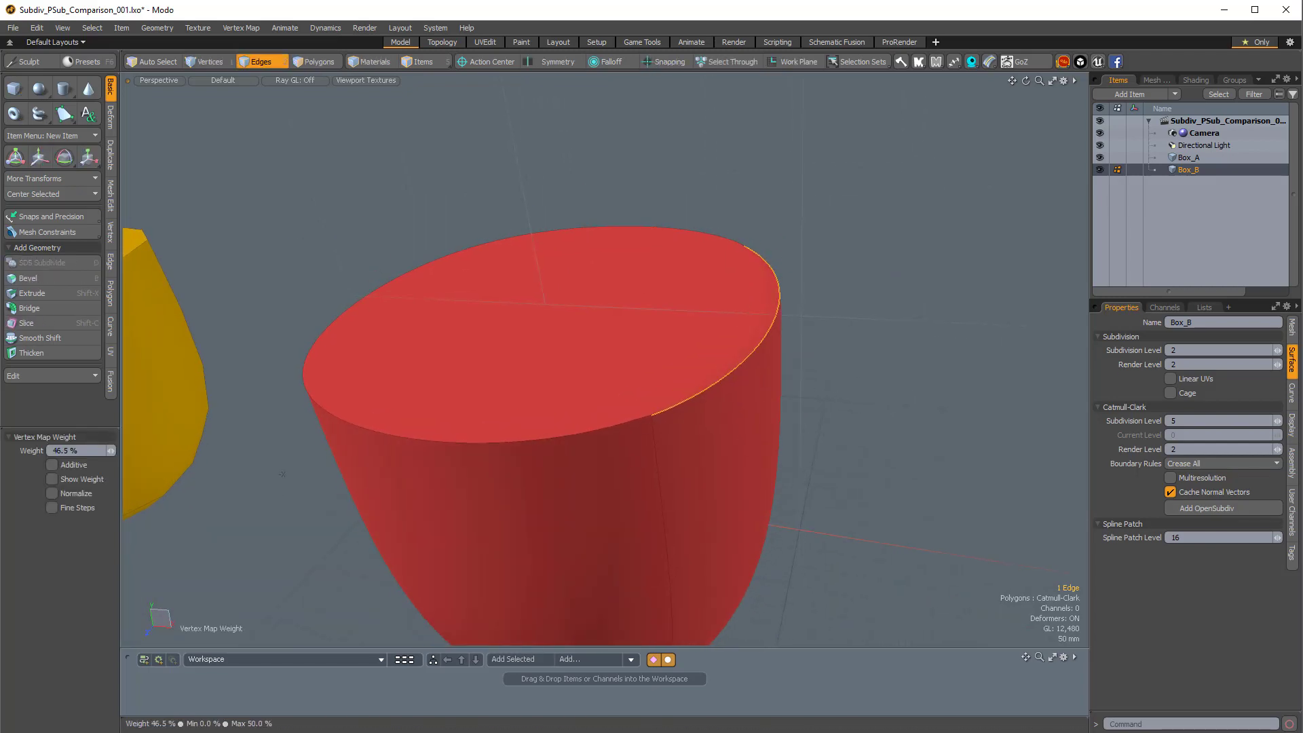
key("space")
left_click(860, 383)
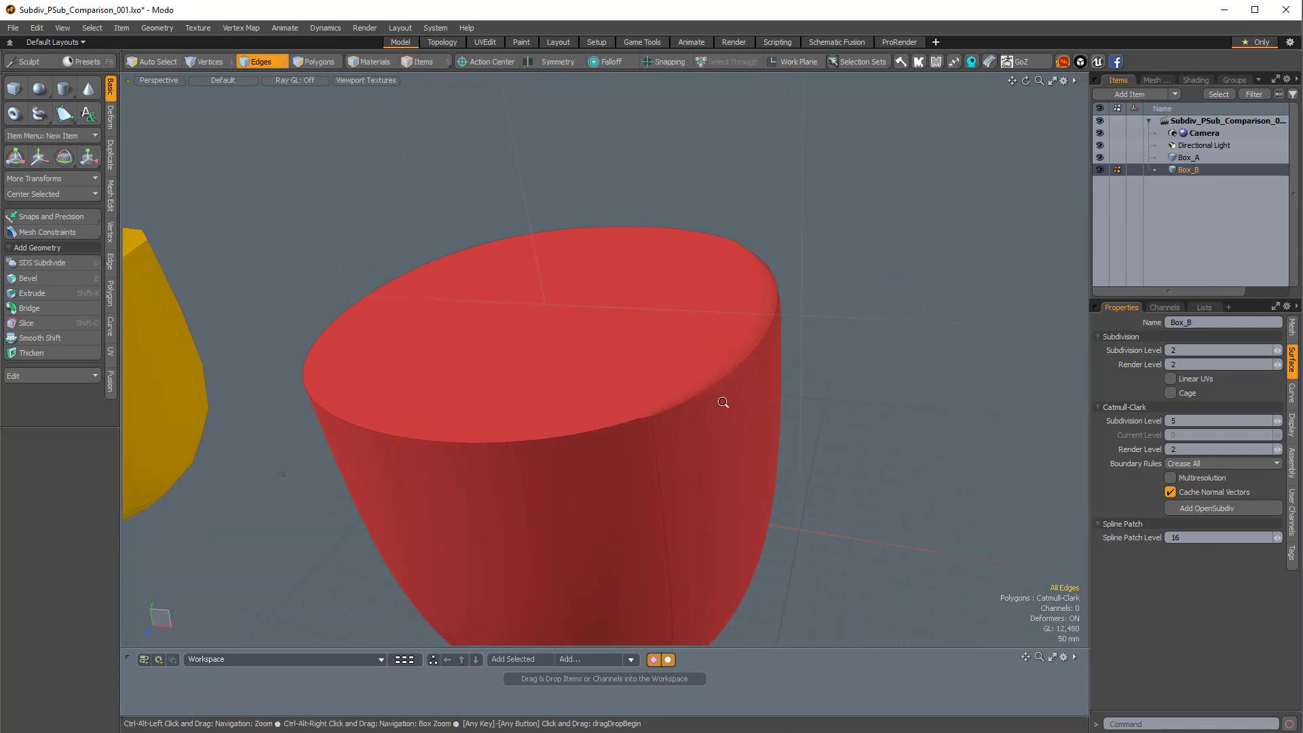
left_click_drag(725, 401, 553, 474, "ctrl+alt")
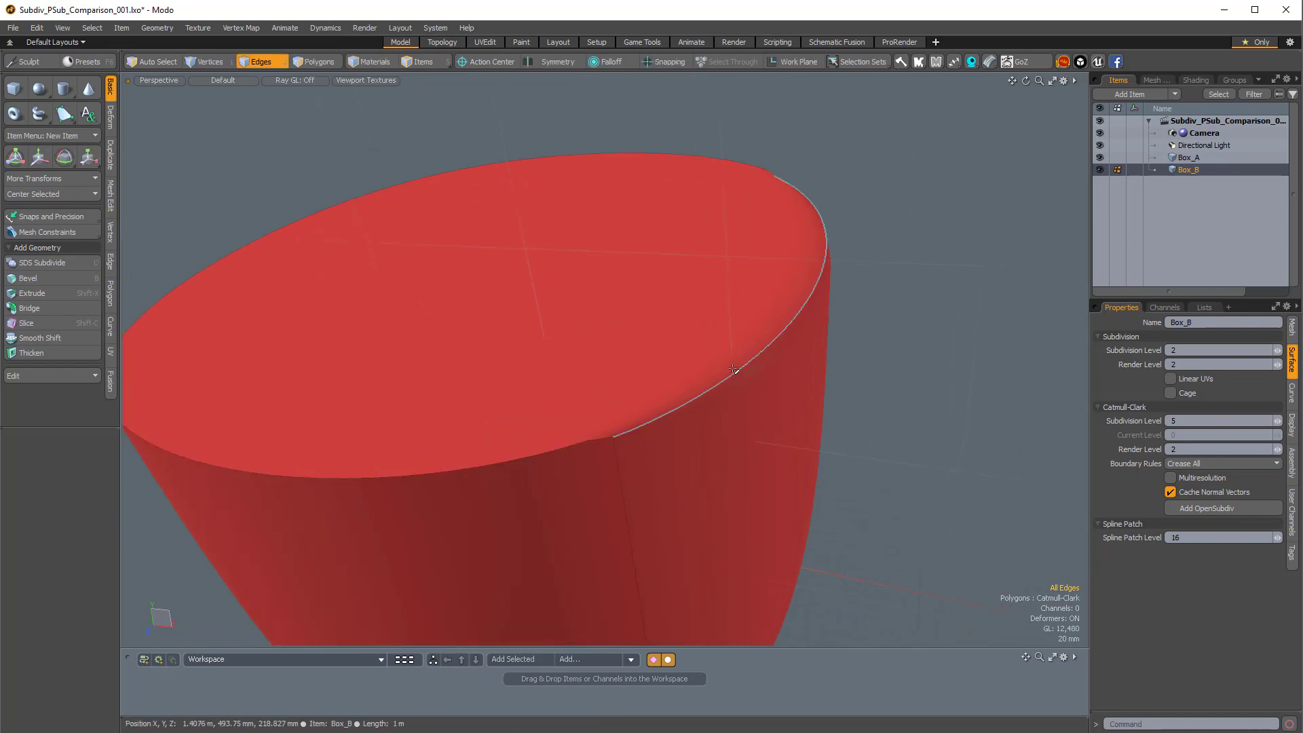
left_click_drag(881, 342, 624, 348, "ctrl+alt")
Step: Select Box_B's four top edges for weighting and set its Catmull-Clark Subdivision Level to 2
right_click_drag(411, 251, 806, 399)
left_click_drag(666, 507, 763, 390, "alt")
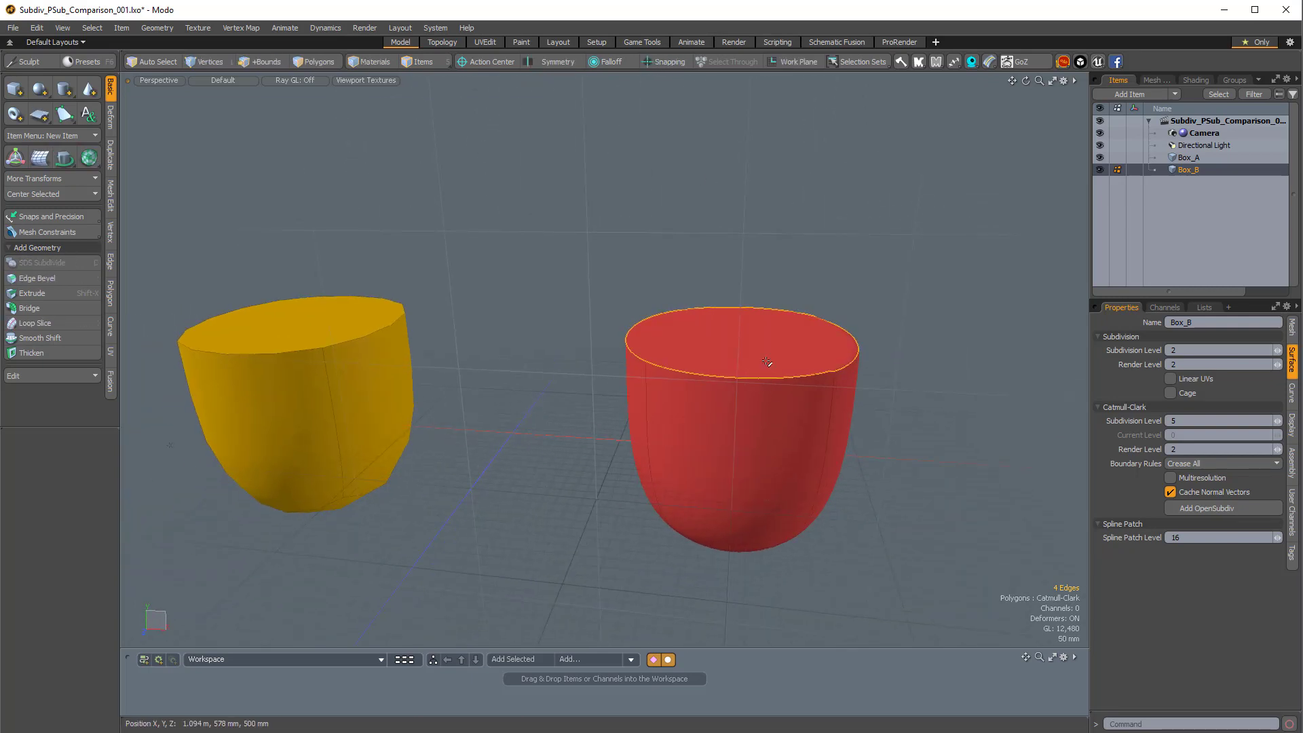
key("shift+w")
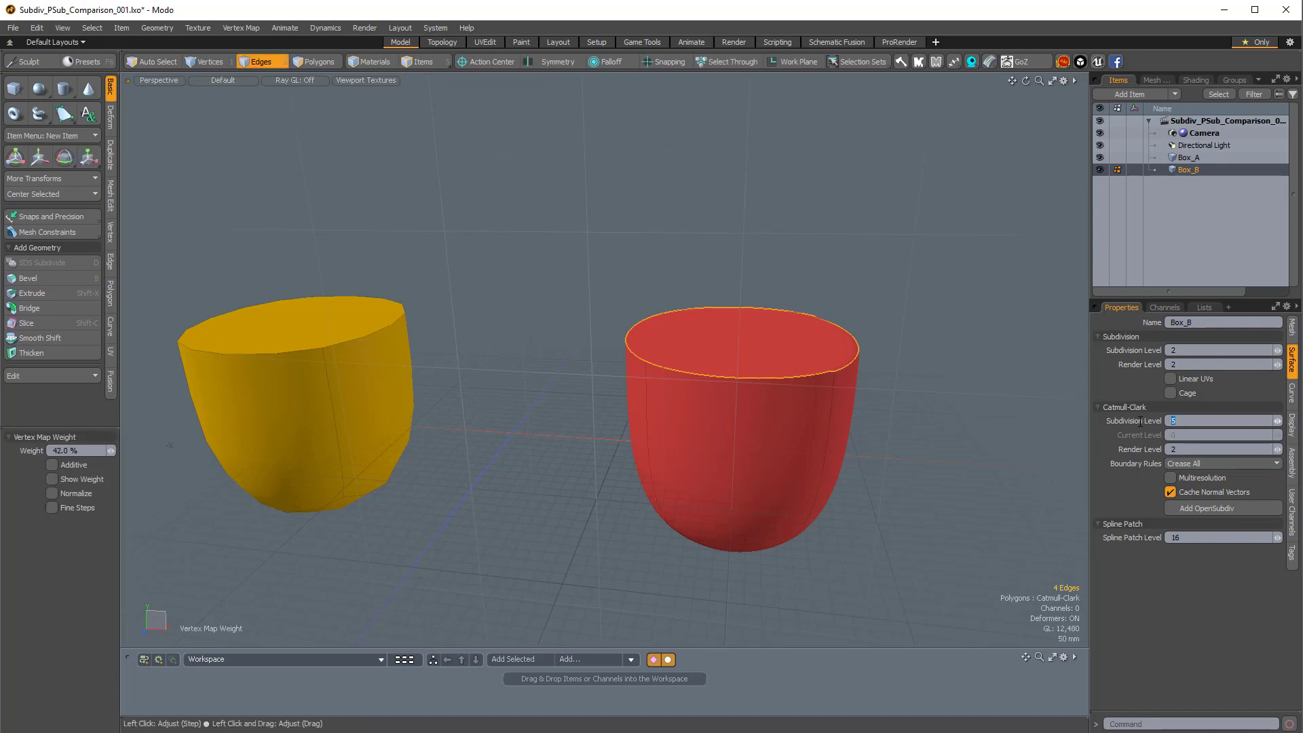
key("Return")
Step: Set the weight of Box_B's four top edges to 20%
left_click_drag(860, 262, 854, 262)
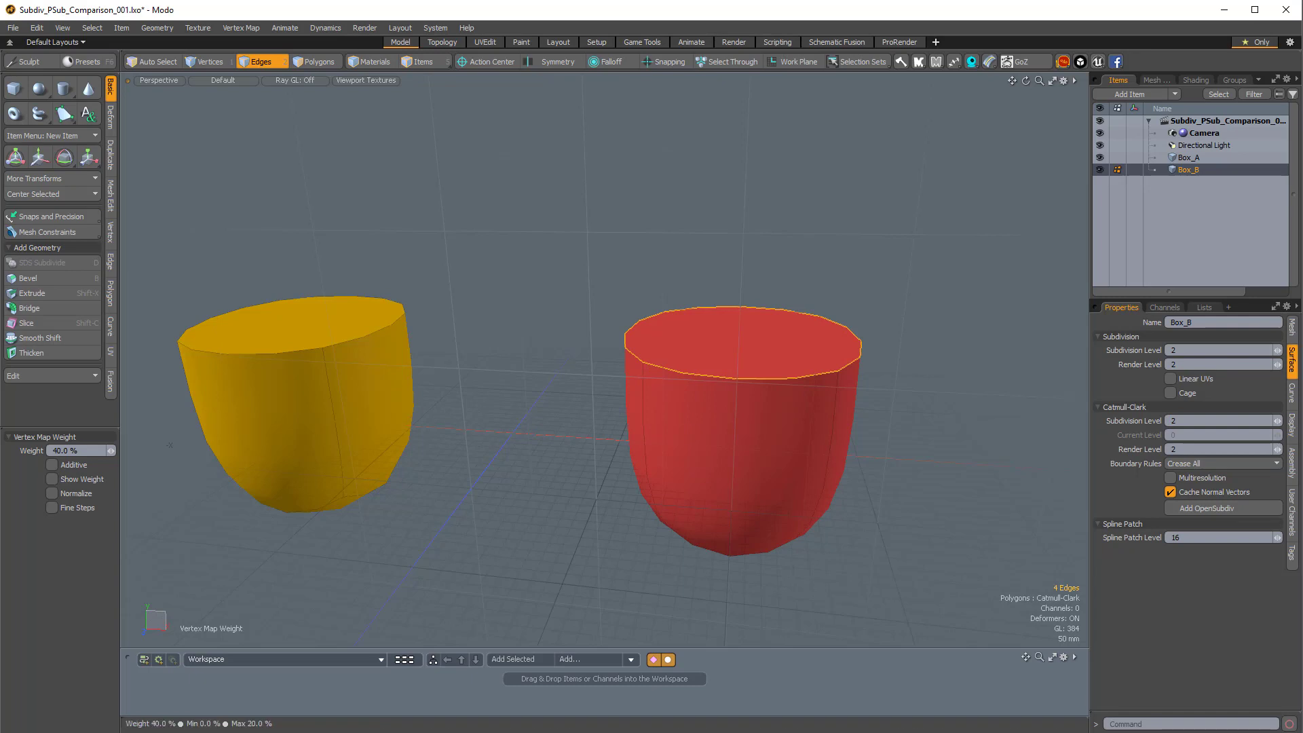
left_click_drag(943, 262, 777, 262)
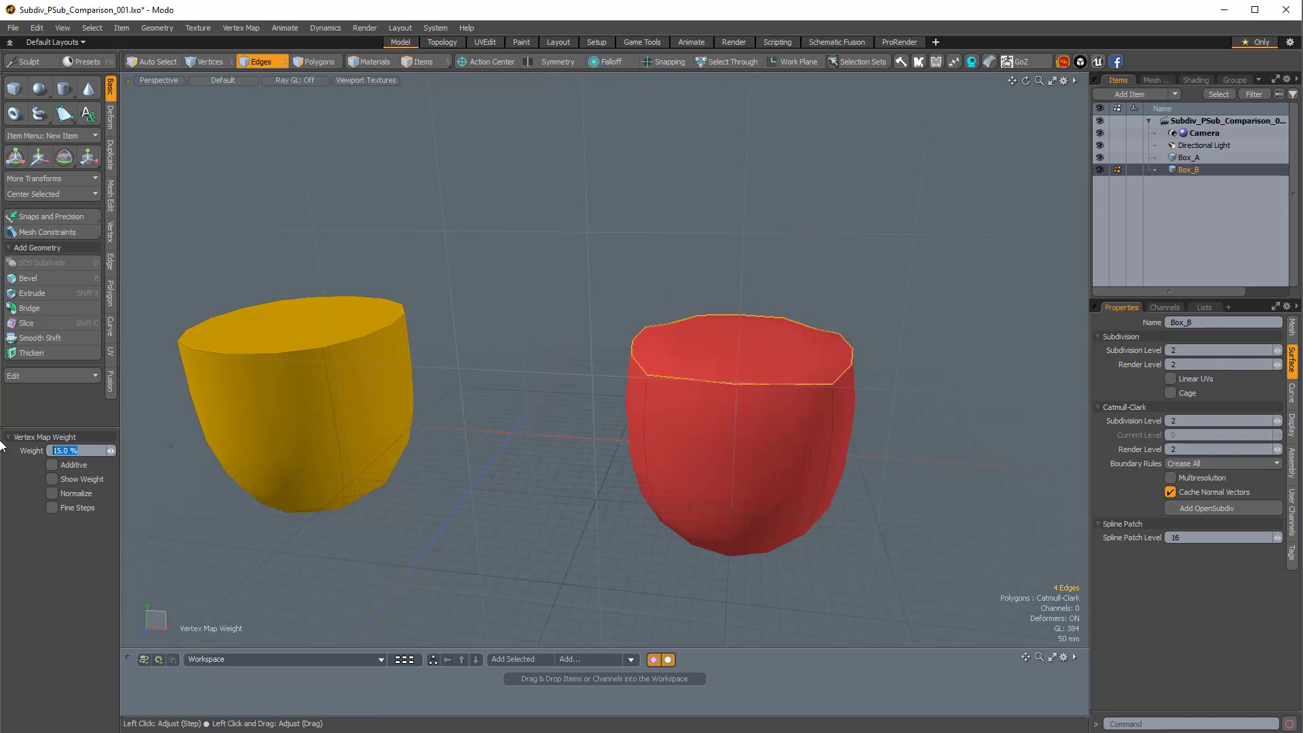
type("0")
key("Return")
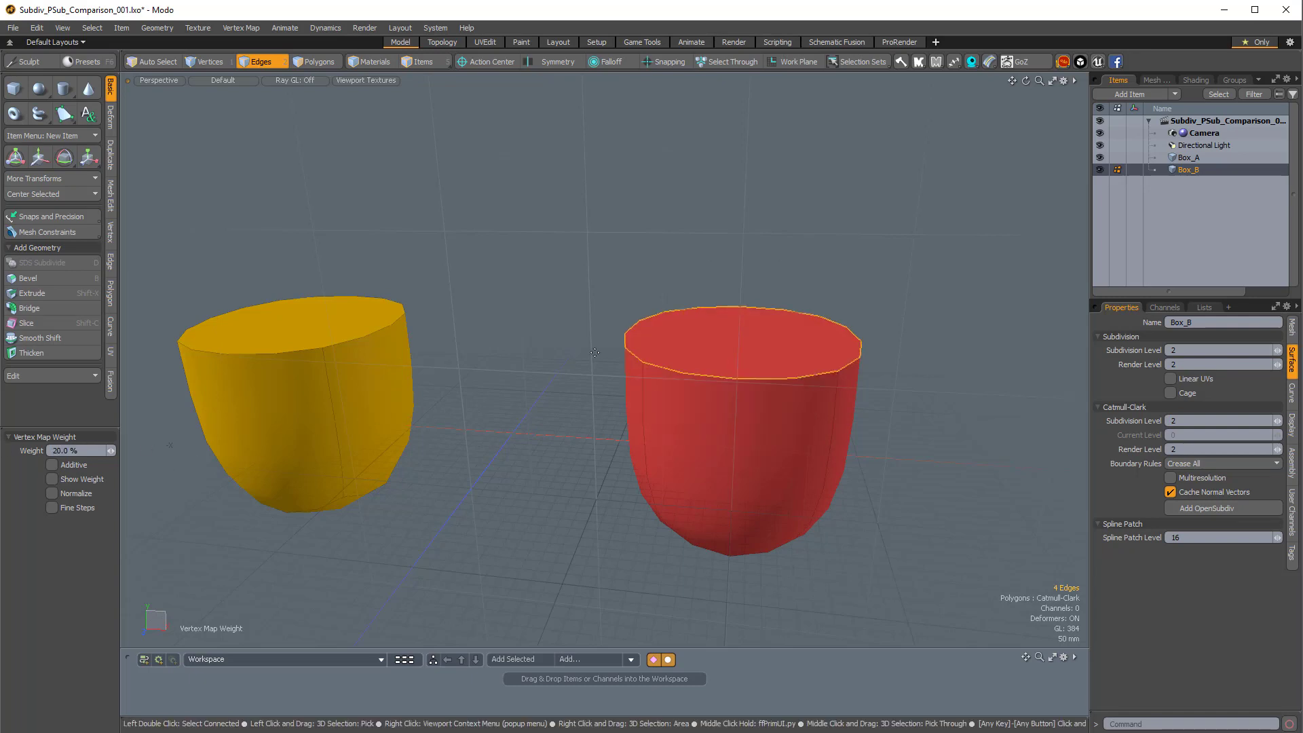
left_click_drag(731, 507, 763, 475, "alt")
key("space")
Step: Select the four edges around Box_B's side facing Box_A, increase their weight to sharpen them, and clear the selection
right_click_drag(542, 239, 727, 624)
left_click_drag(644, 468, 696, 489, "alt")
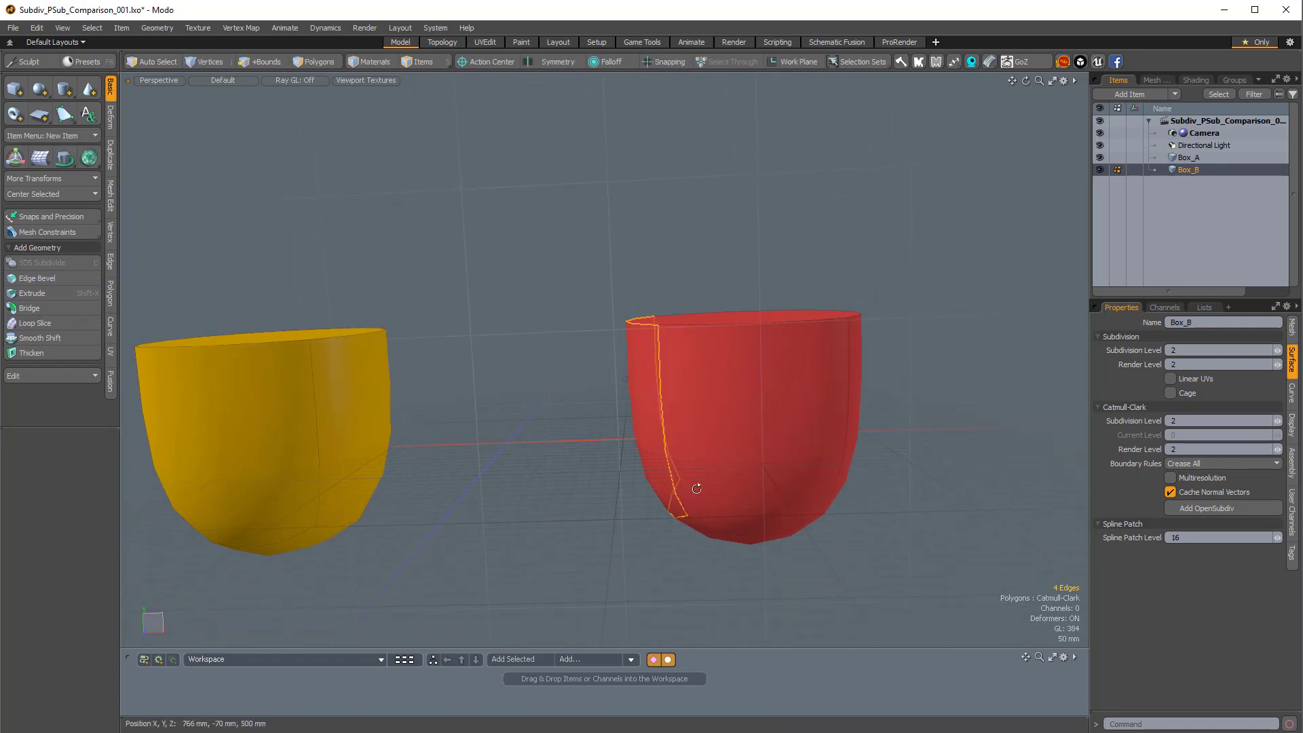
key("shift+w")
left_click_drag(654, 260, 905, 276)
key("space")
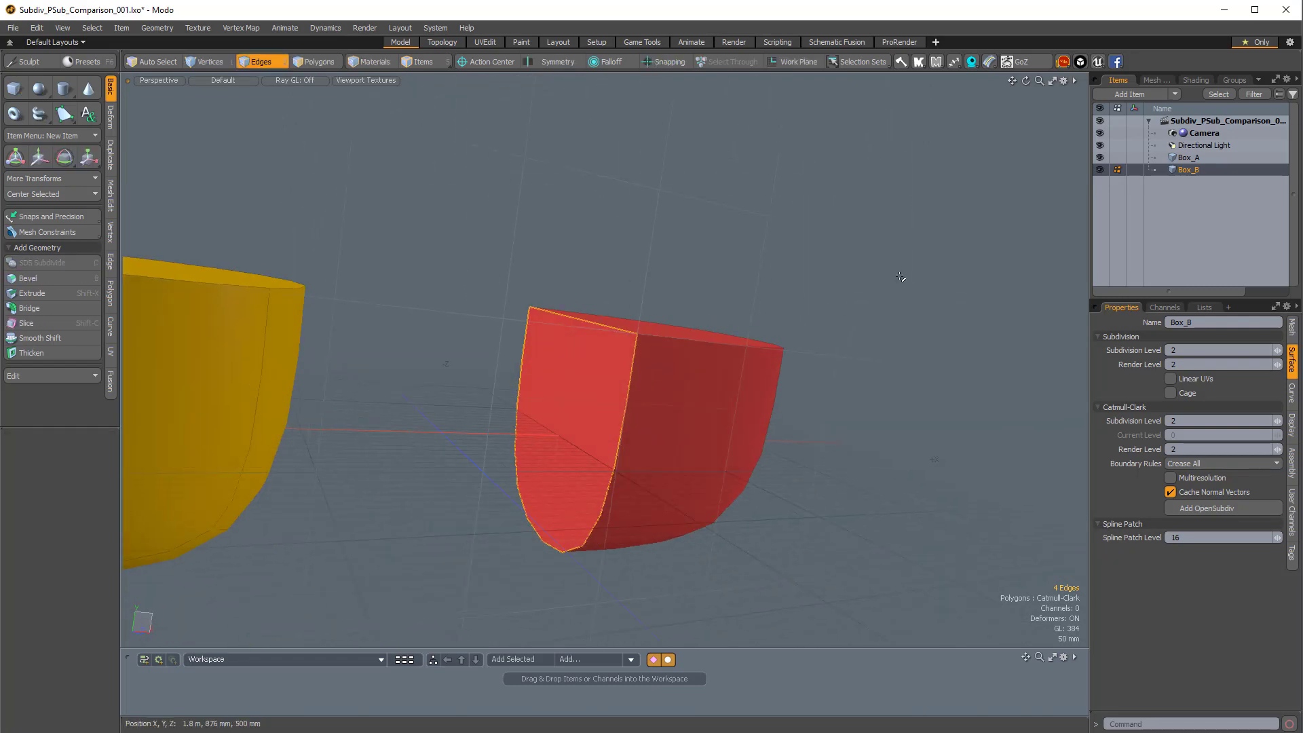
left_click(905, 276)
Step: Turn Box_B's subdivision off and back on to compare its base cube with the smoothed shape
left_click_drag(733, 292, 897, 408, "alt")
key("Tab")
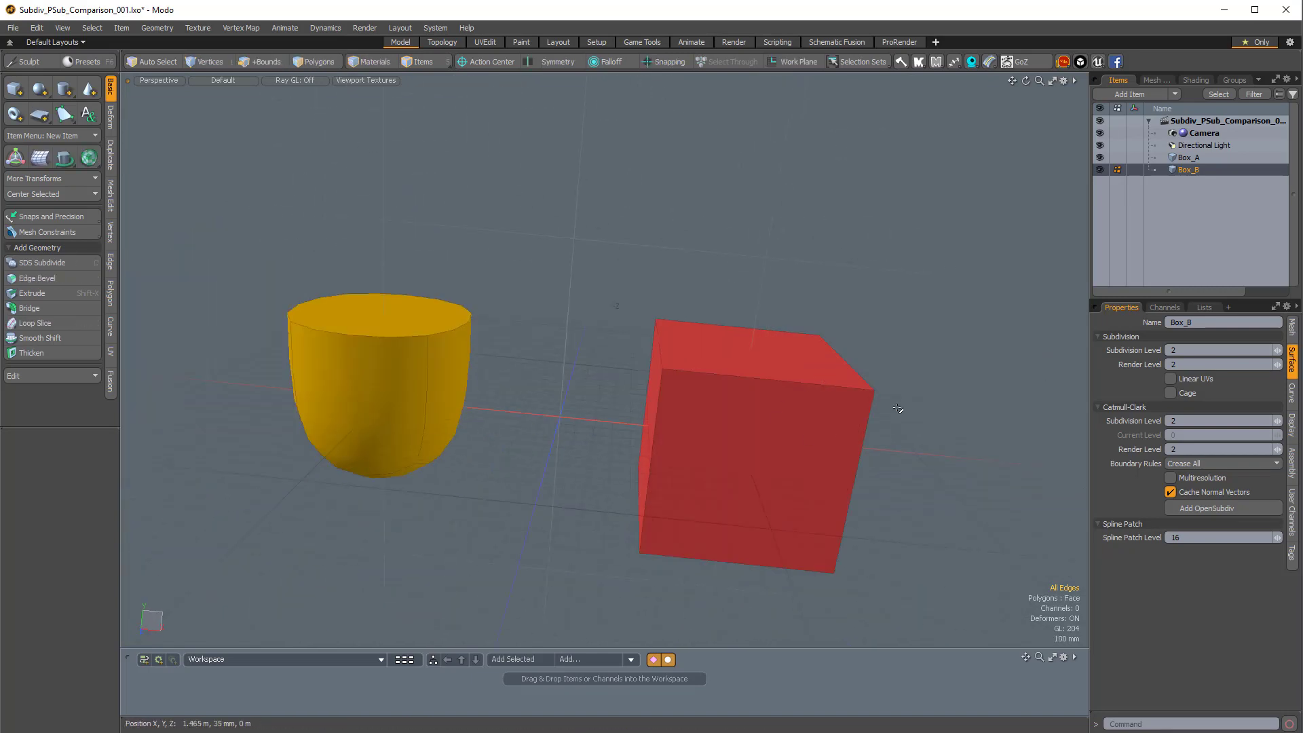
key("Tab")
left_click_drag(775, 459, 760, 492, "alt")
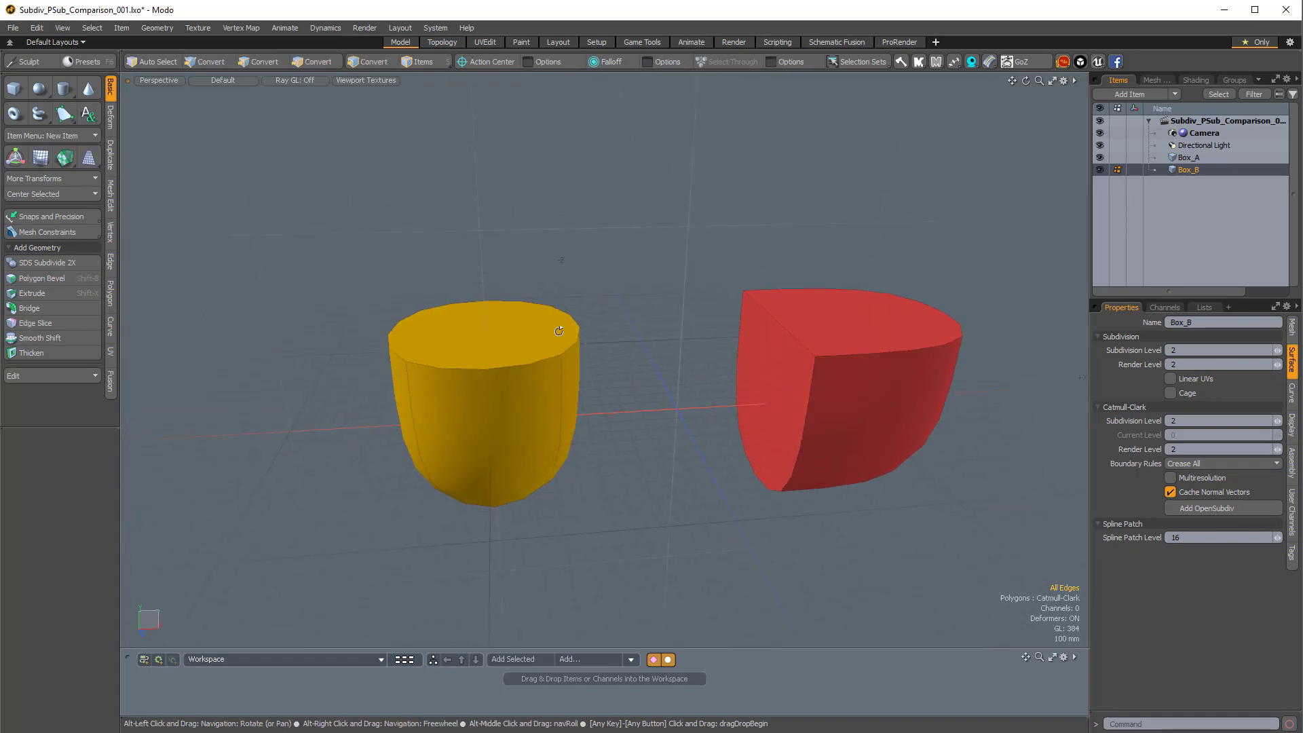
Step: Weight the four edges around Box_A's side facing Box_B to sharpen them
key("5")
left_click(539, 364)
left_click_drag(608, 366, 552, 366, "alt")
key("2")
right_click_drag(457, 206, 635, 491)
left_click_drag(584, 319, 644, 369, "alt")
key("alt+w")
key("q")
Step: Select all of Box_A's polygons and scale the box up to about 1.50 × 1.44 × 2.21 m
left_click(652, 367)
left_click_drag(716, 343, 566, 363, "alt")
key("3")
double_click(558, 363)
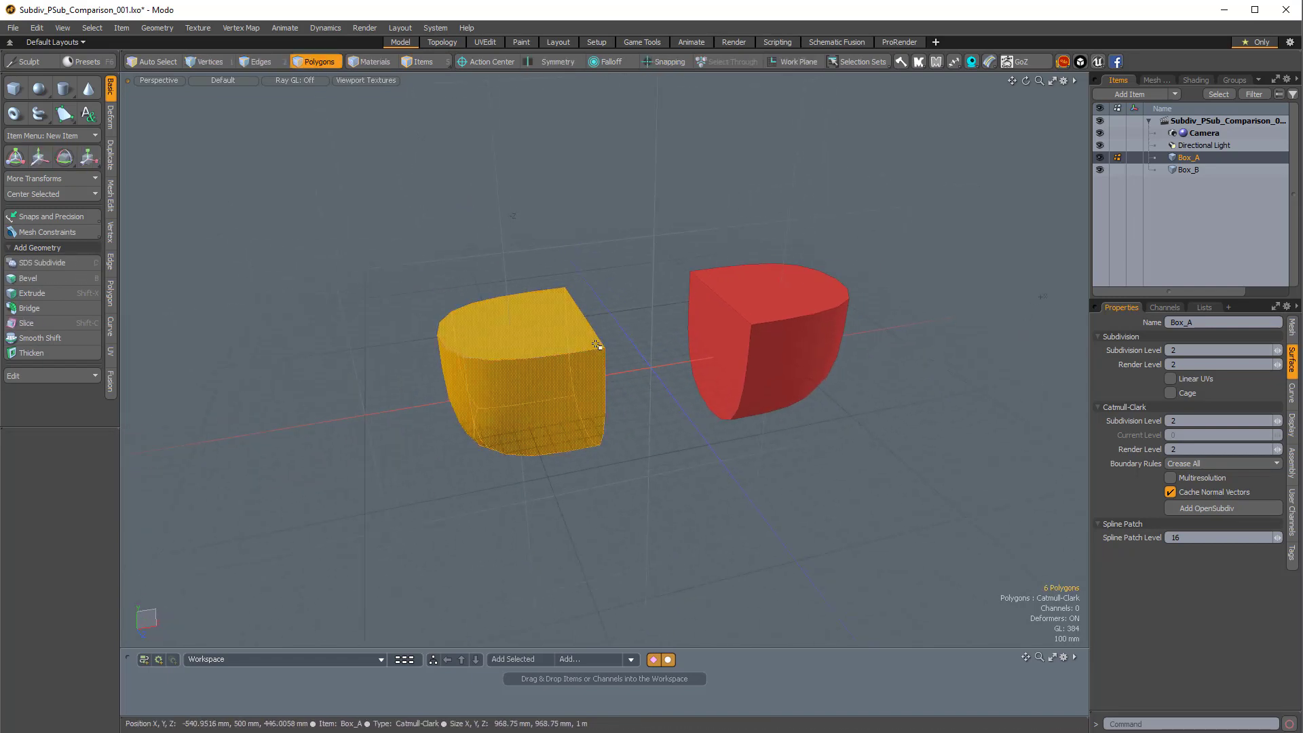
key("r")
left_click_drag(539, 441, 524, 252)
left_click_drag(503, 331, 494, 300)
mouse_move(631, 421)
left_mouse_down("alt")
mouse_move(657, 410)
mouse_move(615, 460)
mouse_move(620, 419)
mouse_move(644, 415)
left_mouse_up("alt")
left_click_drag(644, 415, 605, 412, "alt")
key("q")
left_click(689, 407)
left_click_drag(751, 430, 760, 407, "alt")
left_click_drag(760, 407, 792, 403, "ctrl+alt")
Step: Create a new fusion from the Box_A item
key("5")
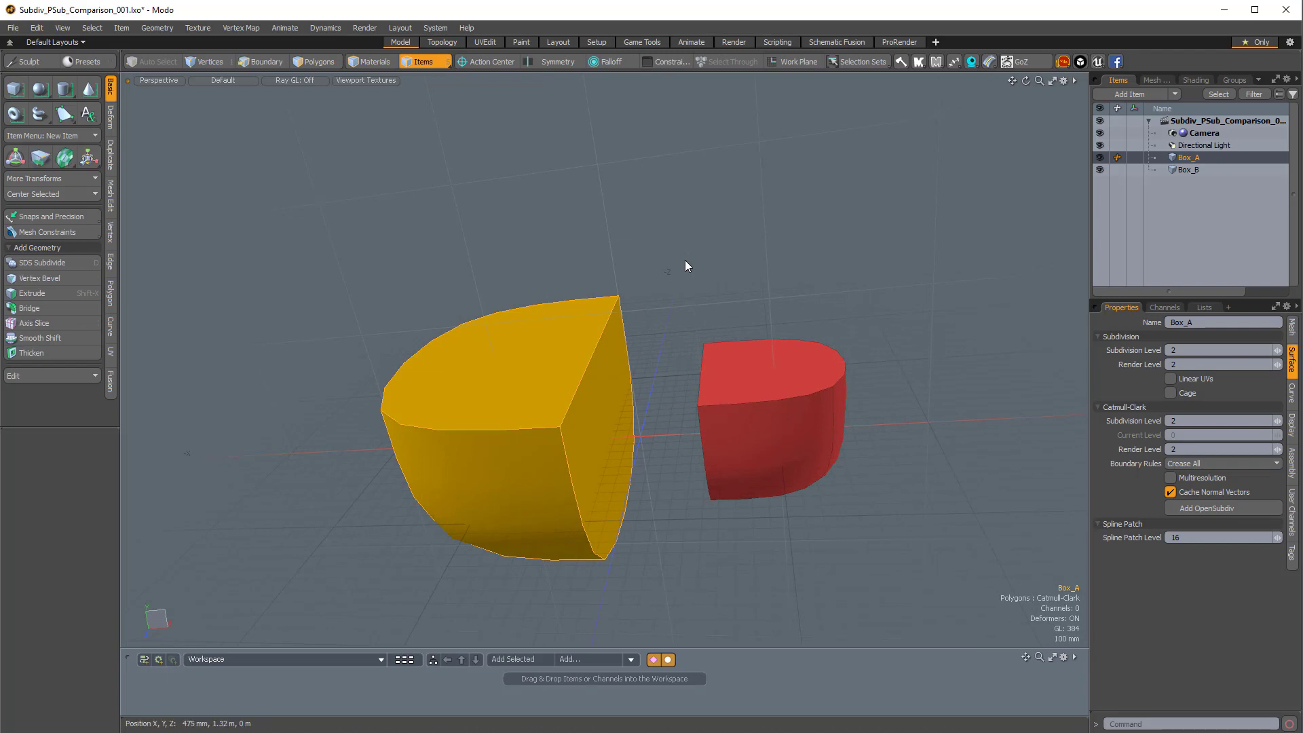
key("ctrl+grave")
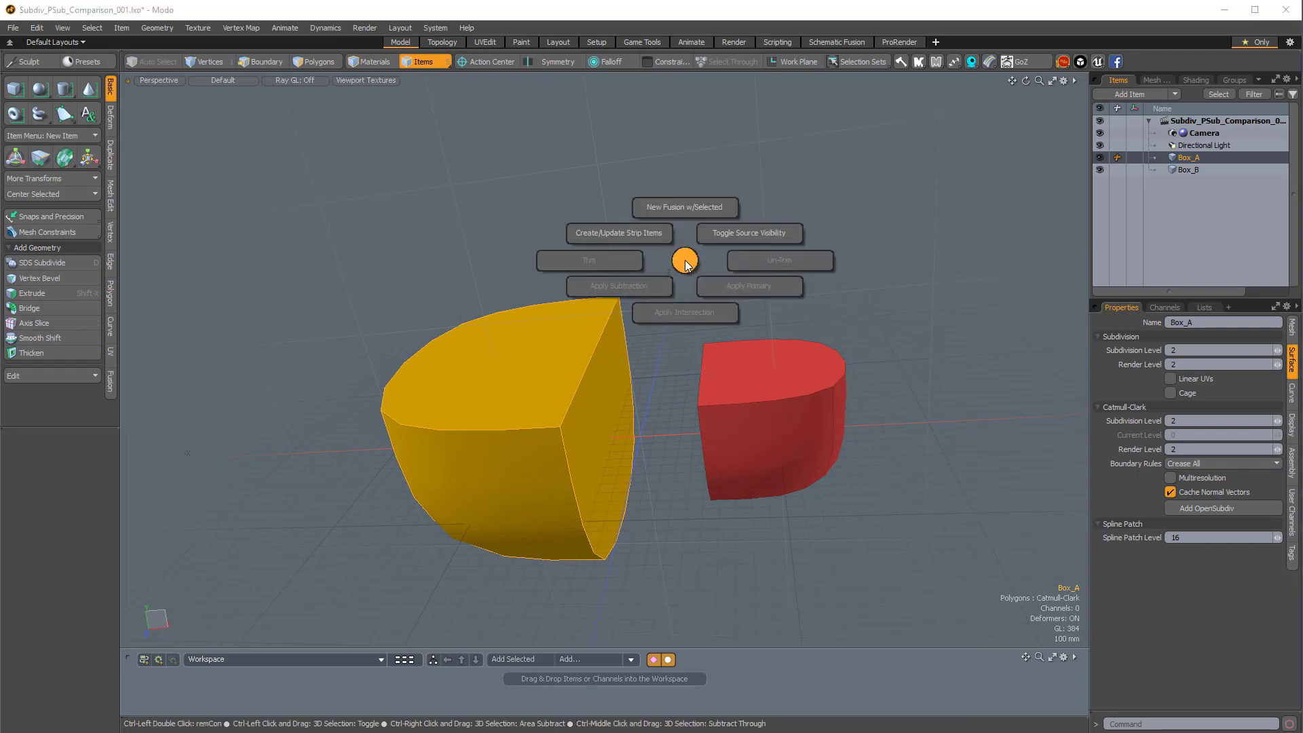
left_click(694, 192)
left_click_drag(649, 230, 597, 316, "ctrl+alt")
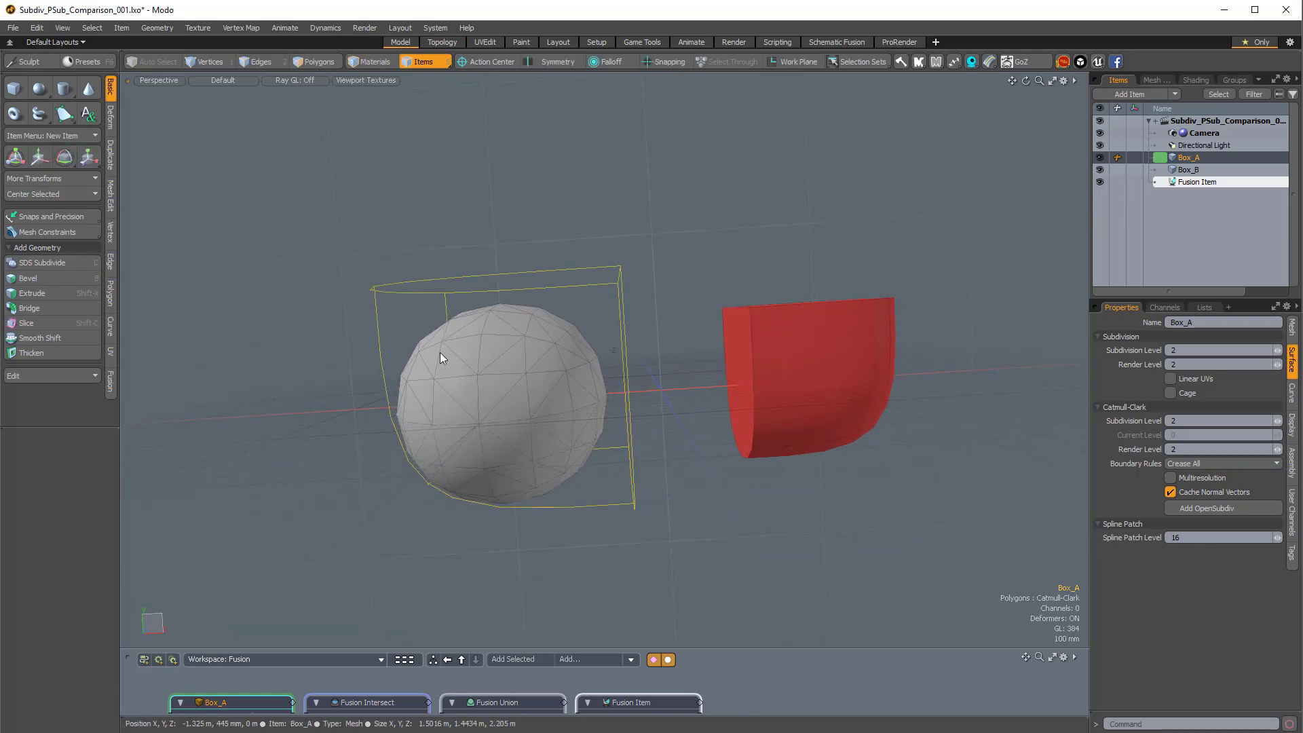
Step: Enable Edge Weights for the Fusion Item's mesh
left_click(1153, 184)
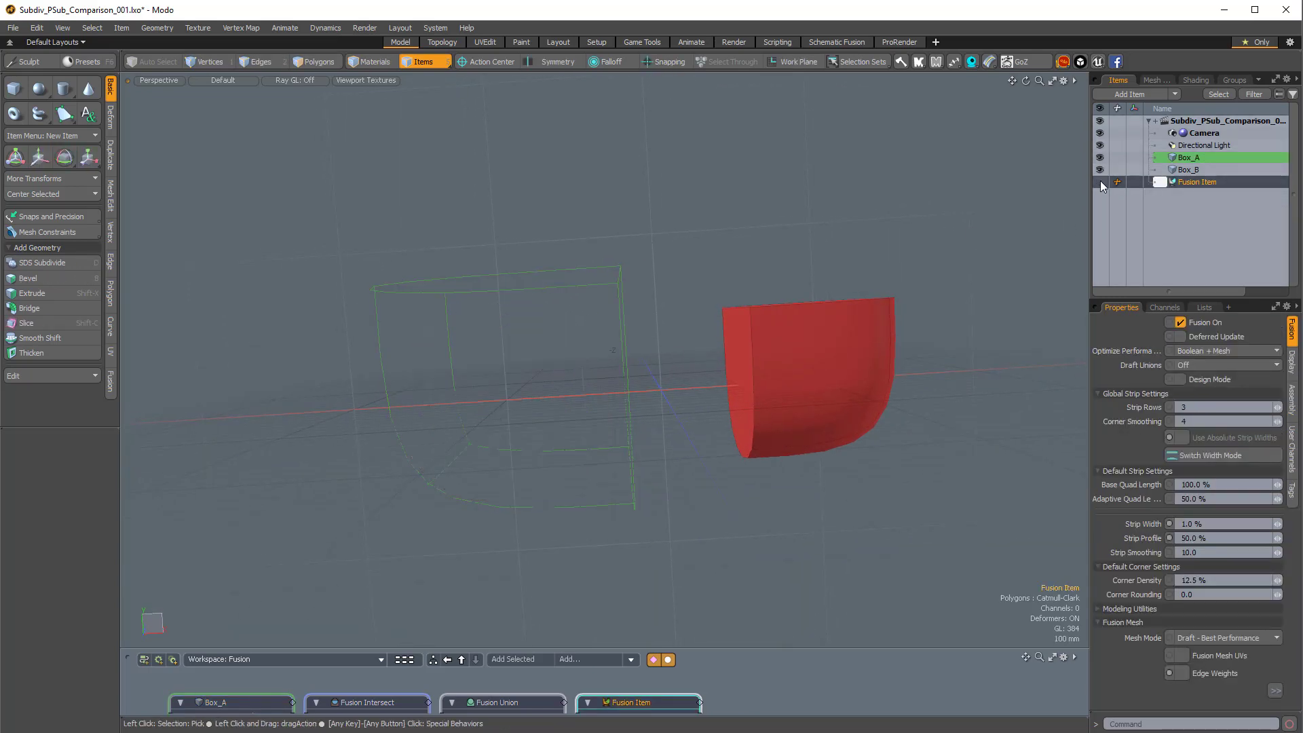
left_click_drag(537, 358, 614, 367, "alt")
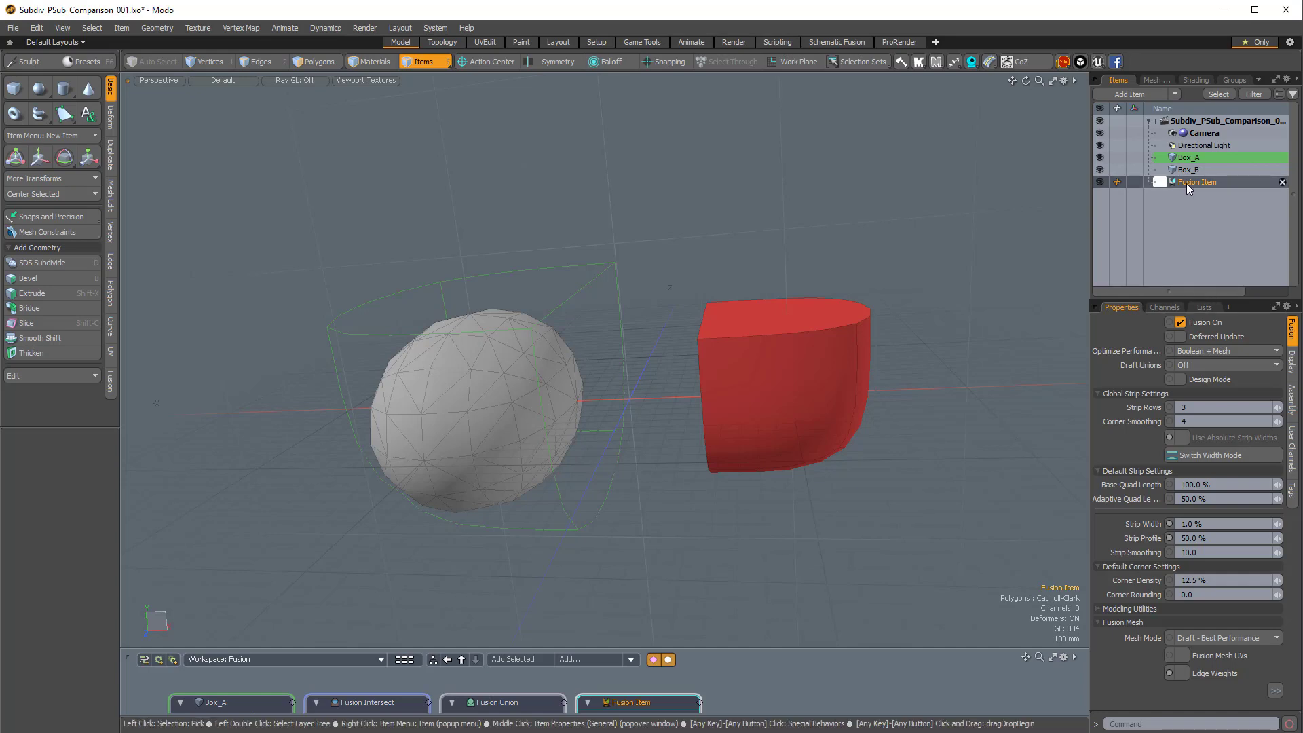
left_click_drag(1197, 299, 1198, 205)
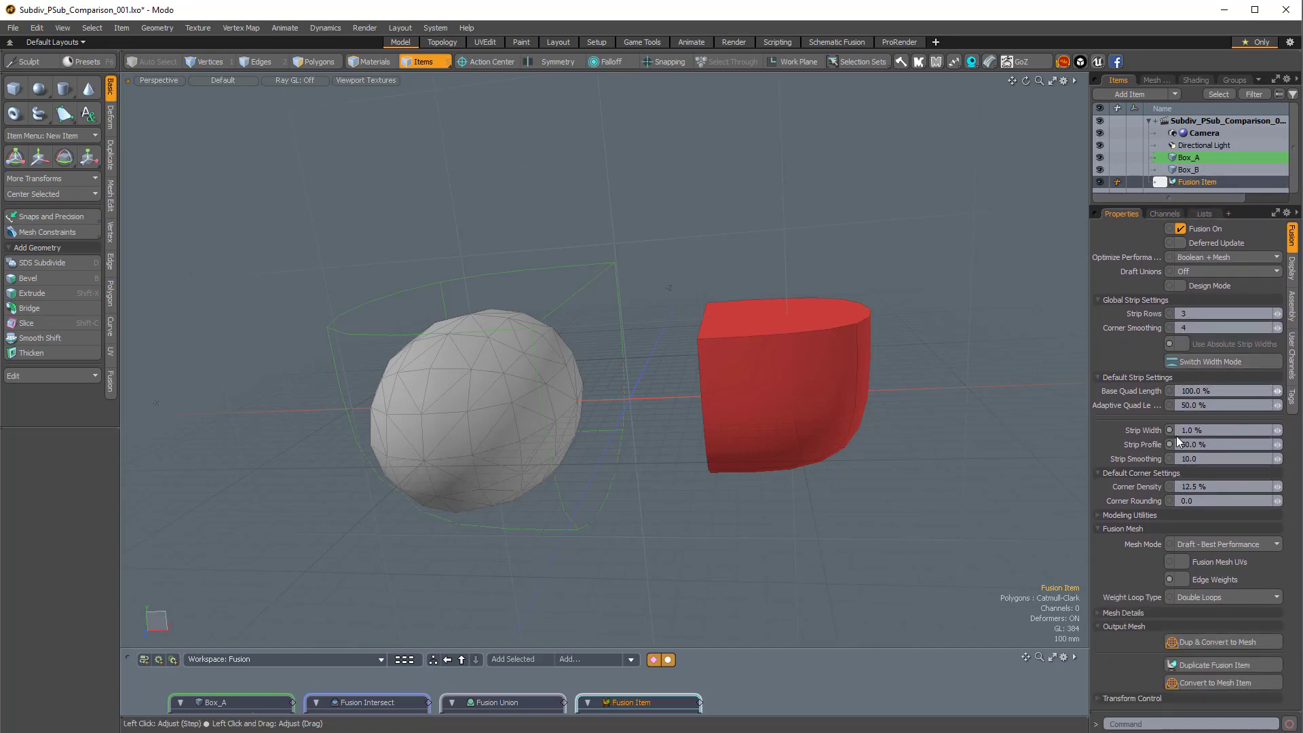
left_click(1183, 580)
left_click_drag(760, 326, 588, 328, "alt")
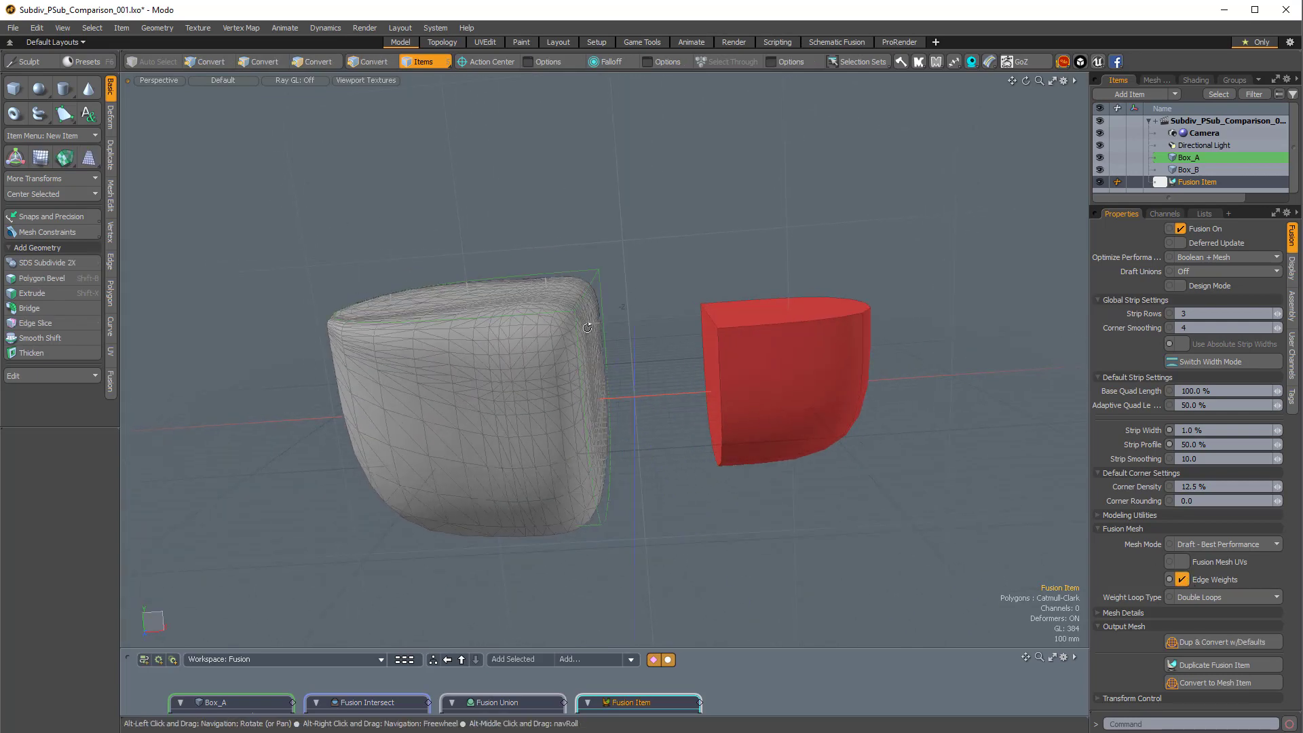
Step: Set the Fusion Item's Mesh Mode to Airtight Final Item Parts and enable Deferred Update
left_click(1189, 547)
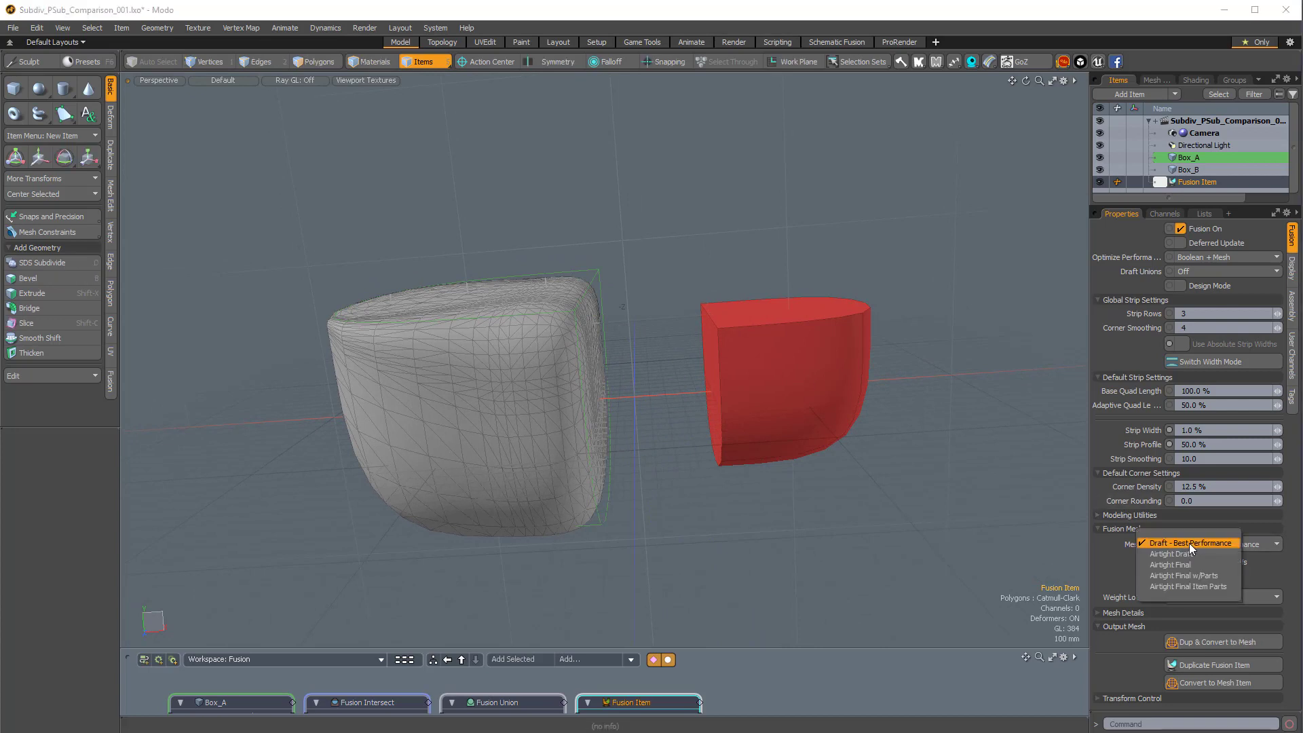
left_click(1178, 587)
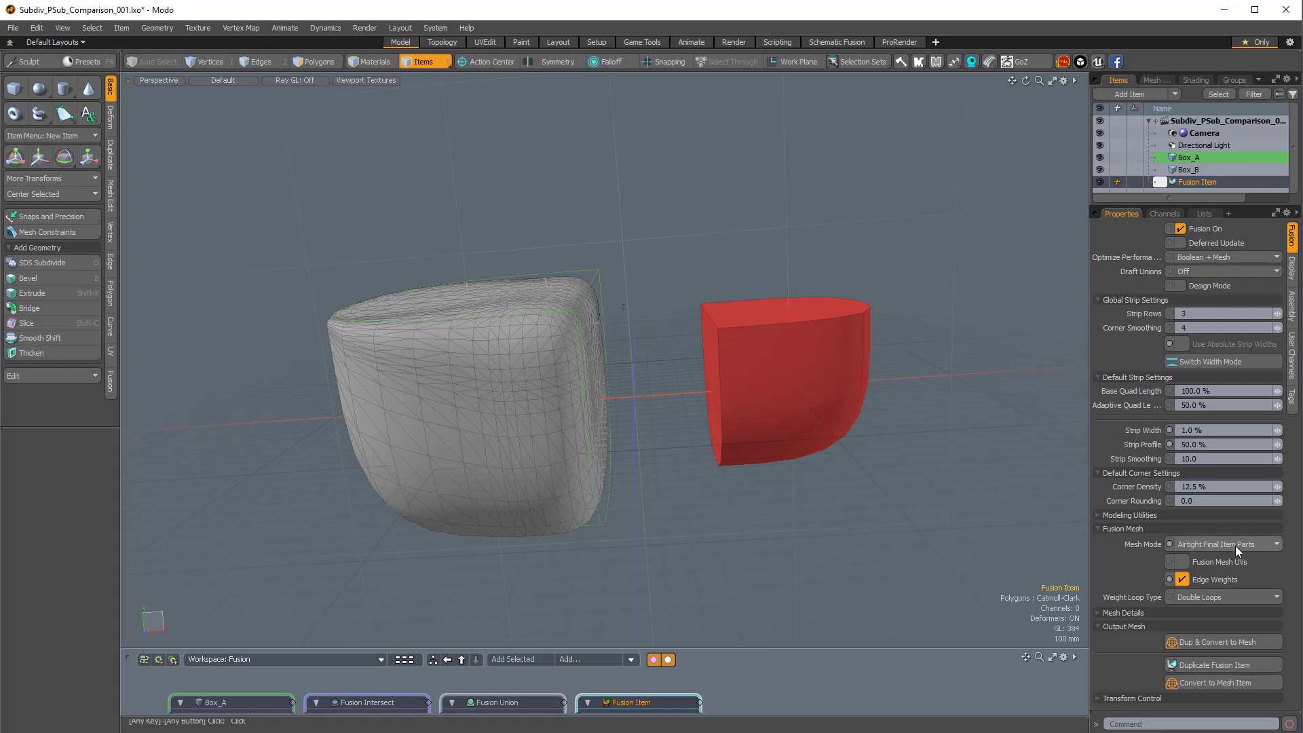
left_click(1182, 244)
left_click_drag(657, 319, 678, 291, "alt")
Step: Select Box_A's top edges together with the edges around its flat side facing Box_B
key("2")
left_click_drag(541, 352, 561, 254, "alt")
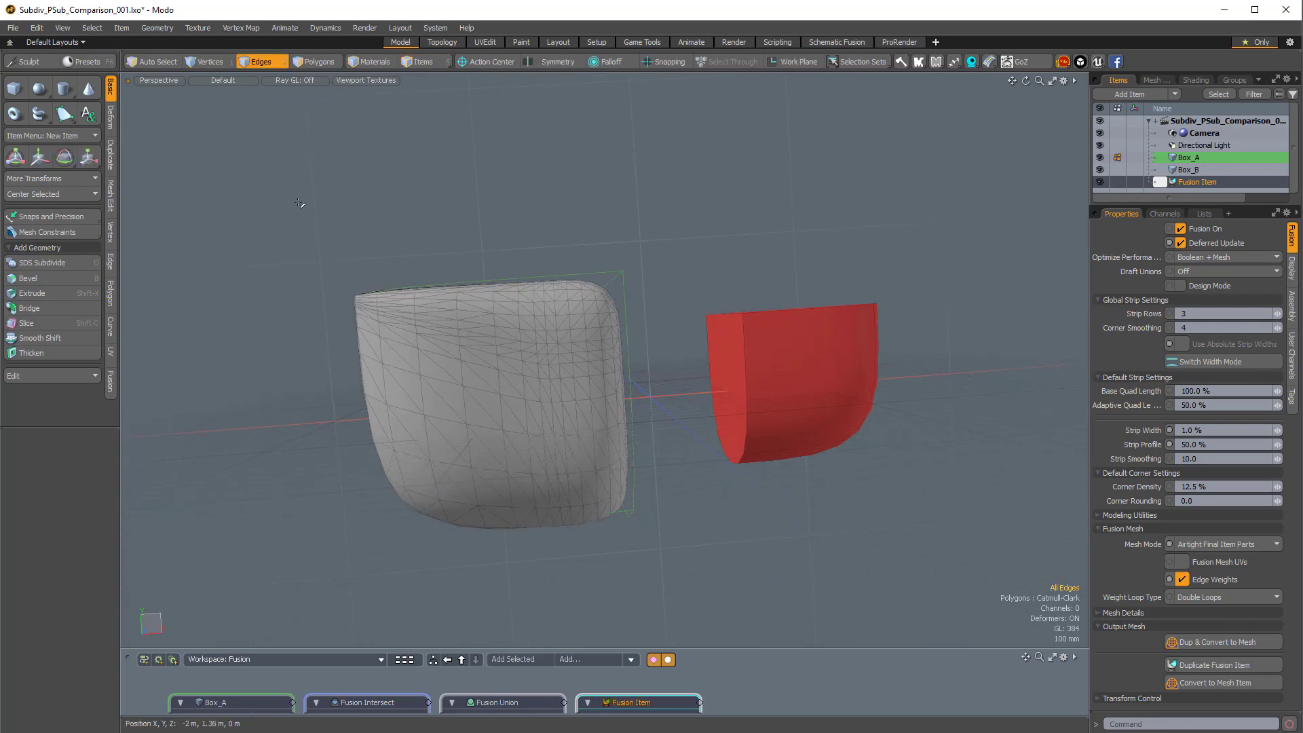
middle_click_drag(292, 203, 630, 351)
left_click_drag(614, 333, 604, 380, "alt")
middle_click_drag(643, 199, 577, 601, "shift")
scroll(666, 518, "up", 3)
left_click_drag(642, 577, 667, 531, "alt")
scroll(593, 250, "up", 3)
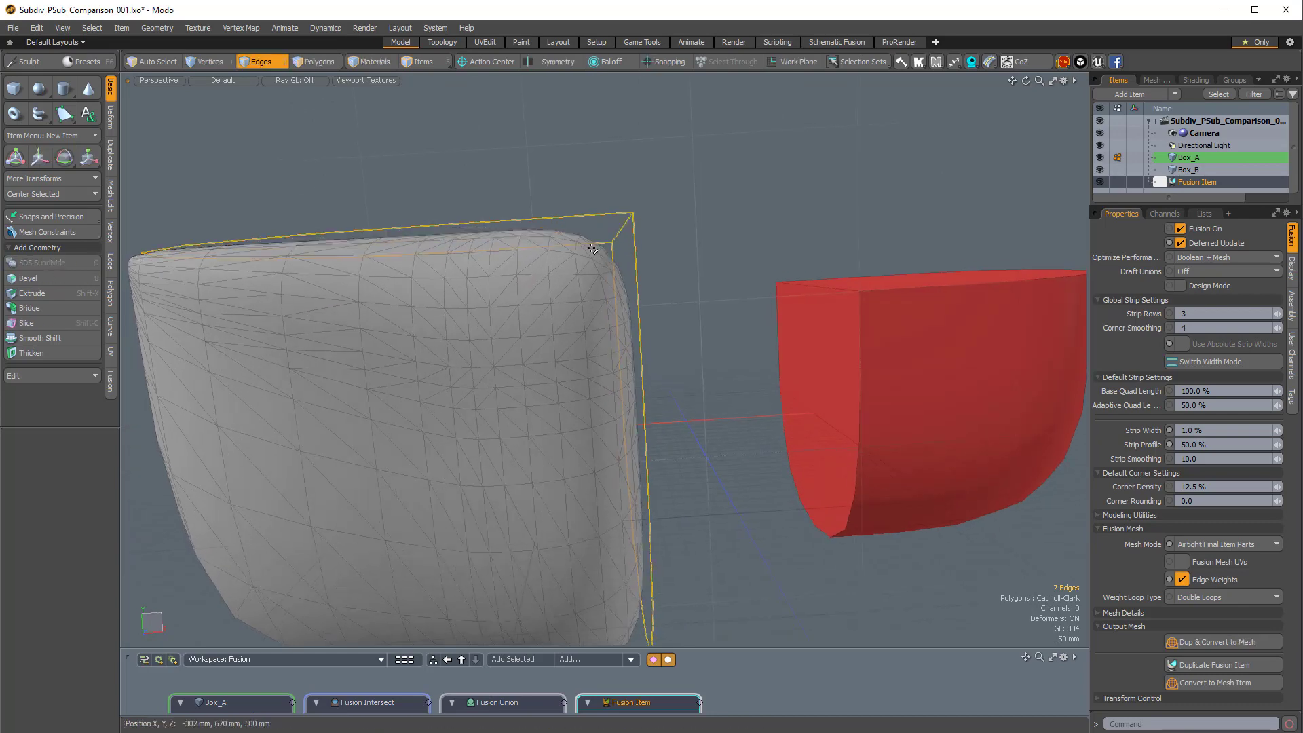
left_click_drag(592, 249, 611, 327, "alt")
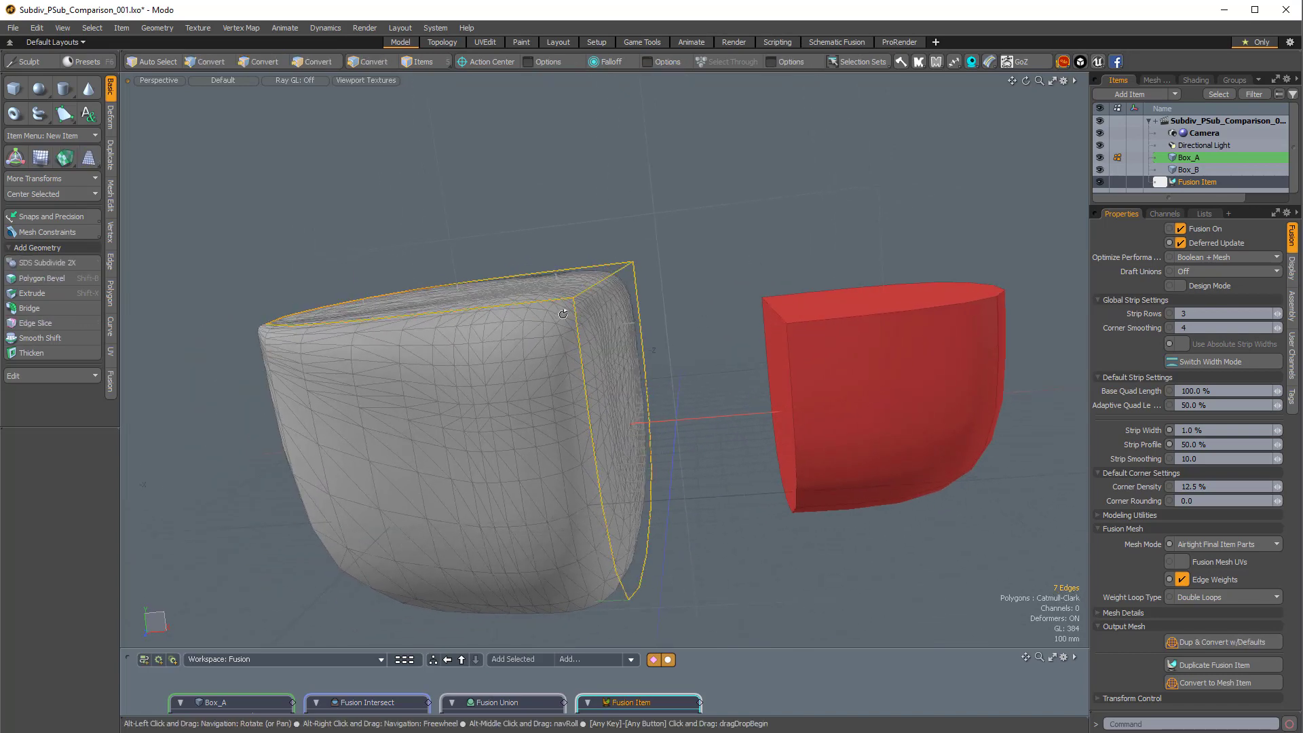
left_click_drag(553, 288, 640, 253, "alt")
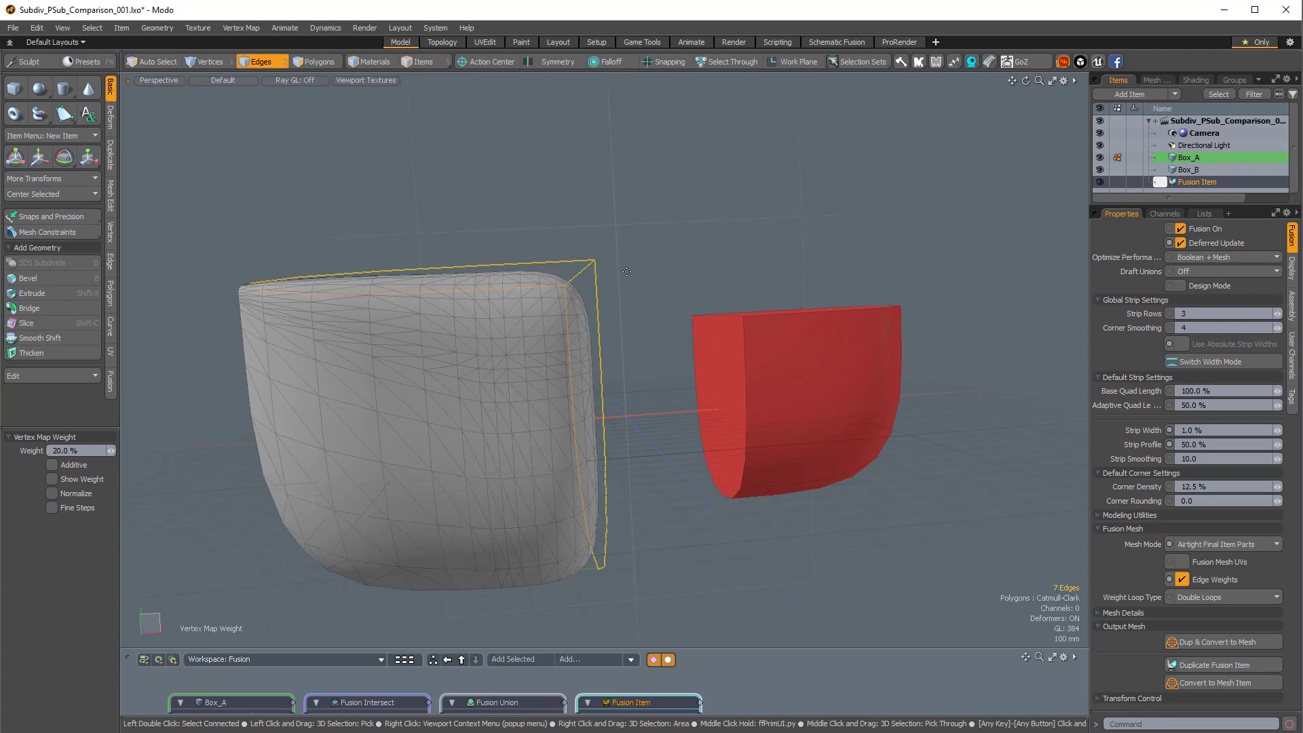
Step: Set the weight of Box_A's selected edges to 45%
left_click_drag(627, 272, 614, 270, "alt")
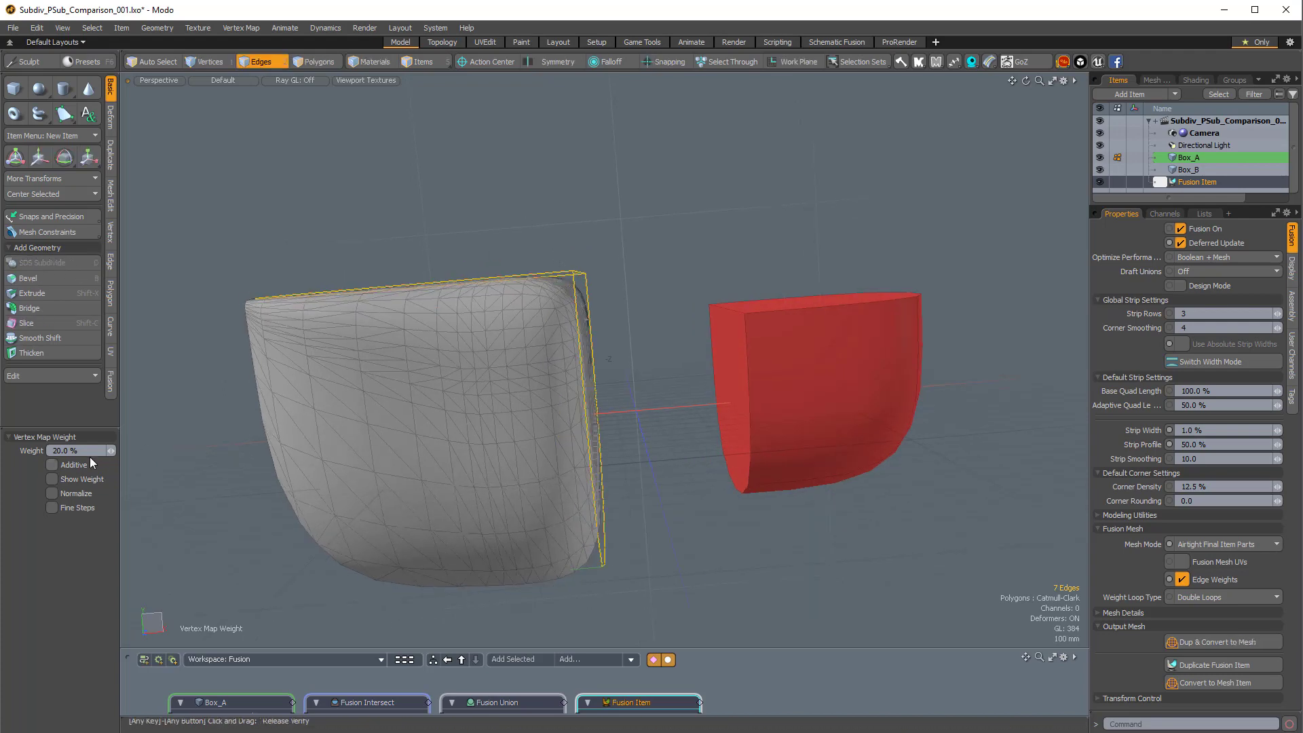
left_click_drag(537, 203, 682, 239, "alt")
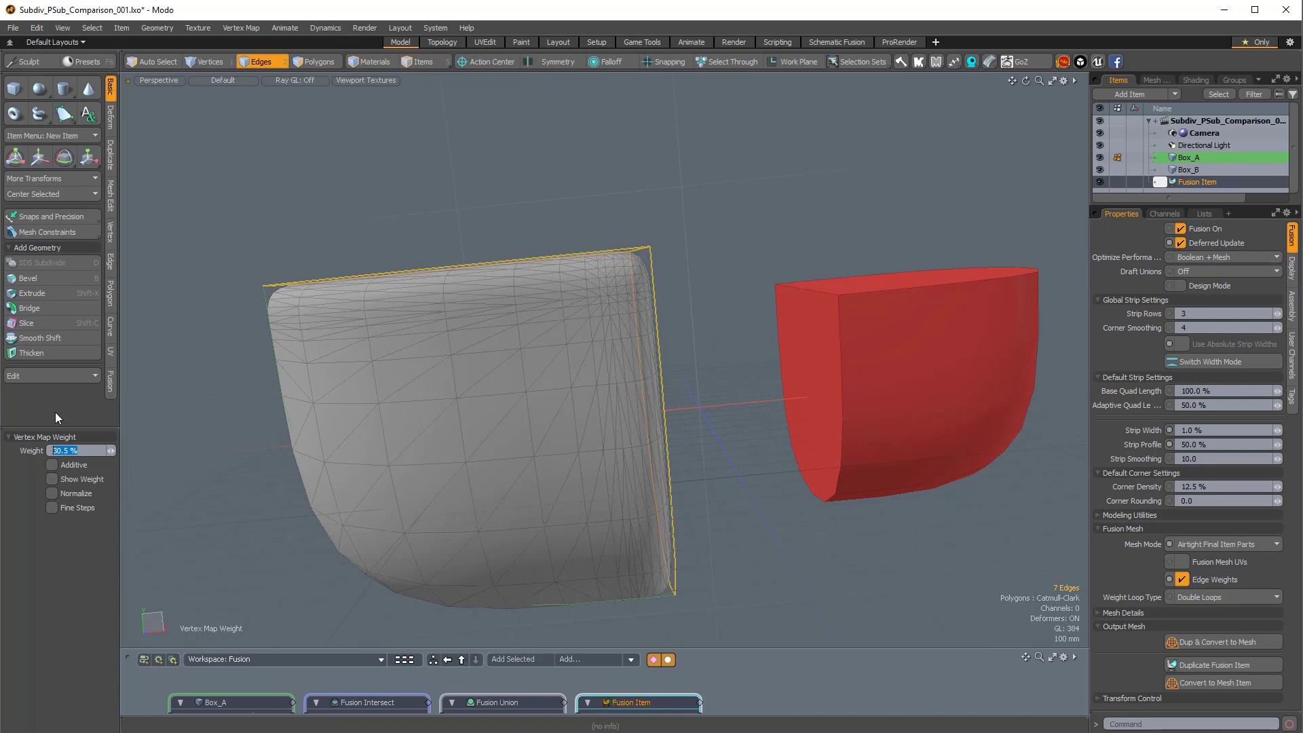
type("45")
key("Return")
left_click_drag(743, 264, 726, 372, "alt")
Step: Move Box_B so it overlaps Box_A's upper inner side and scale it to about 0.97 × 1.29 × 1.43 m
left_click(749, 371)
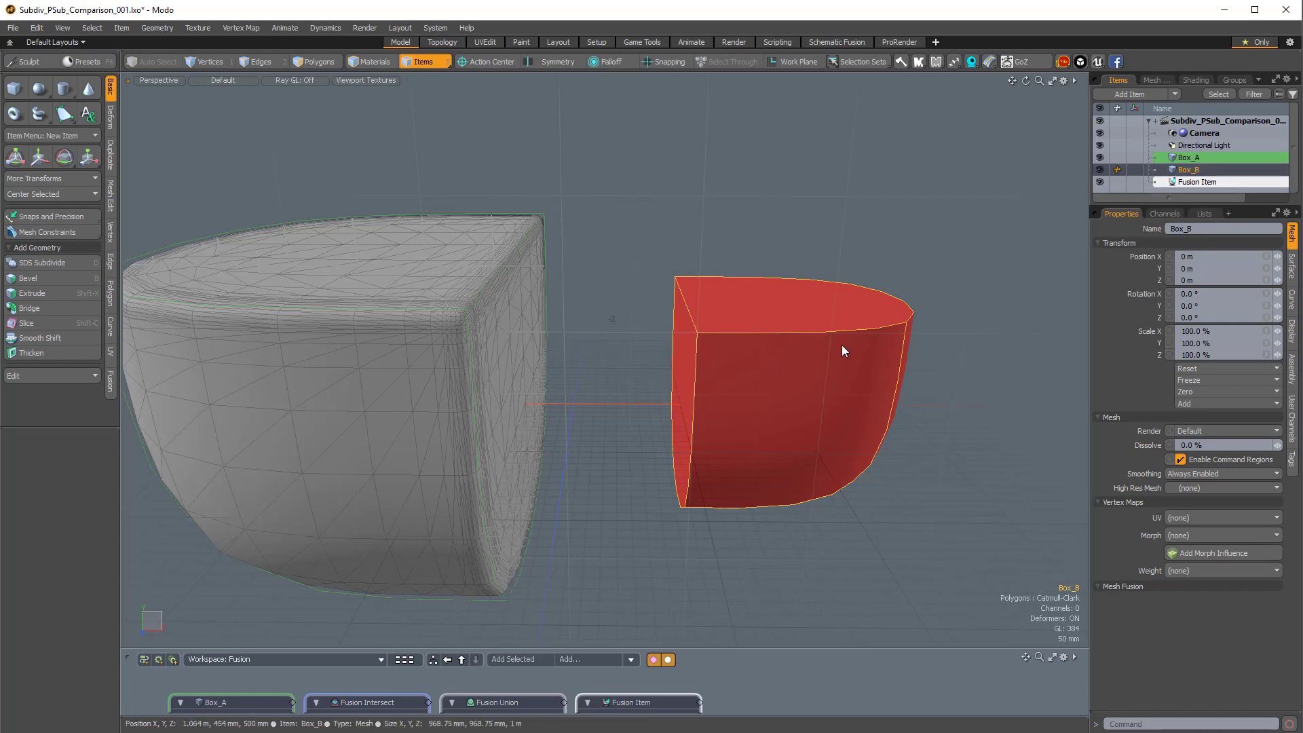
left_click_drag(817, 361, 742, 358, "alt")
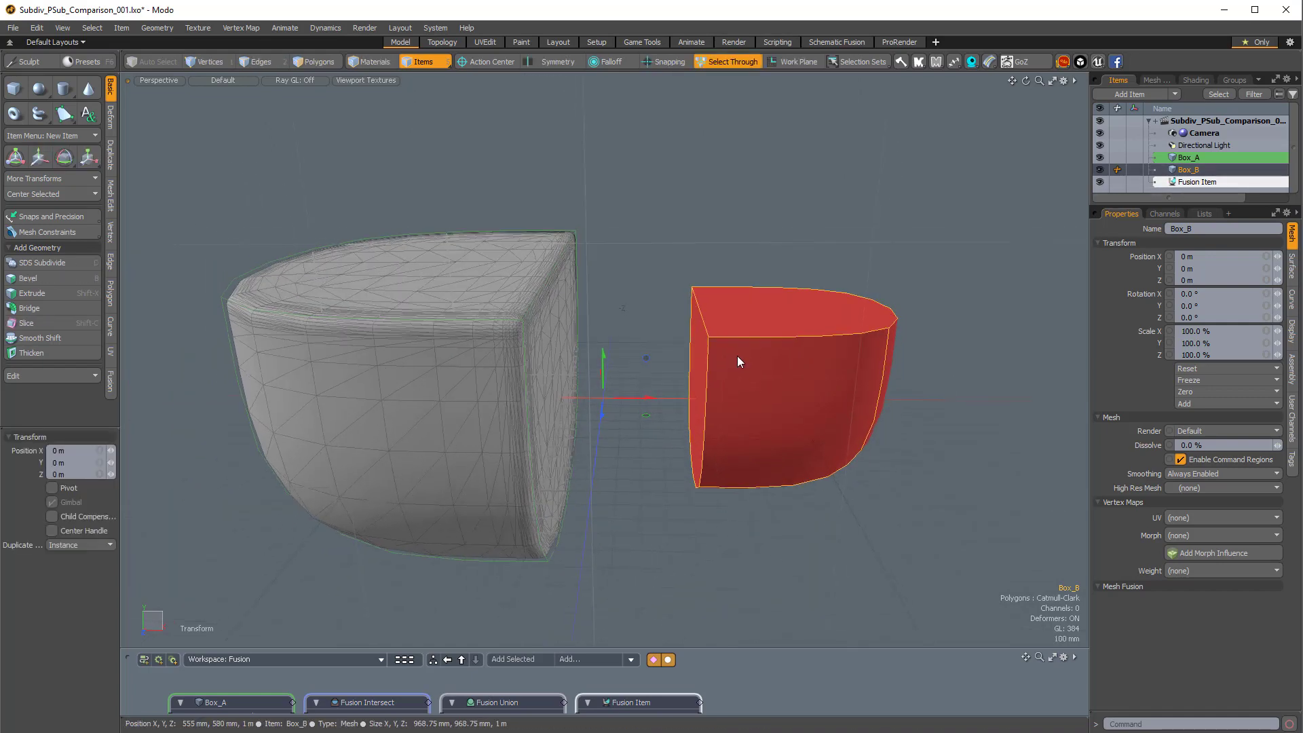
key("3")
key("w")
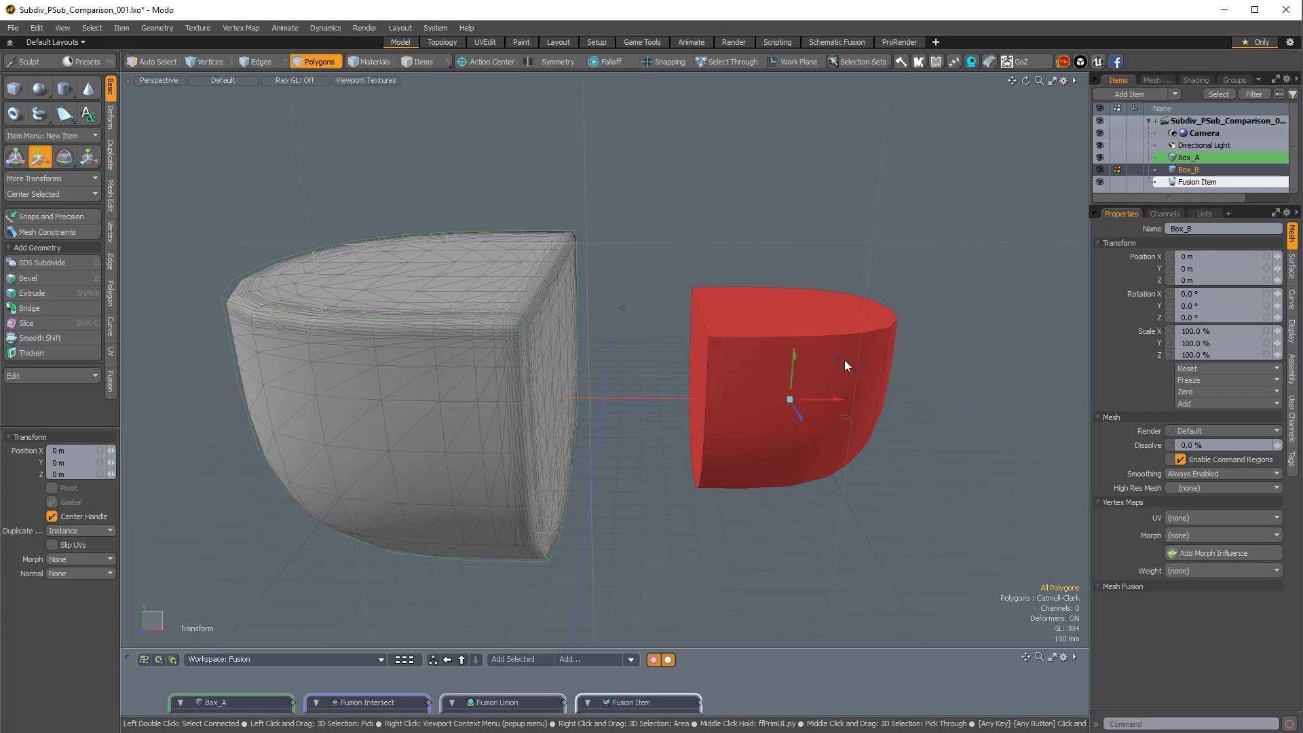
left_click_drag(845, 366, 614, 375)
left_click_drag(824, 322, 735, 371, "alt")
key("r")
key("q")
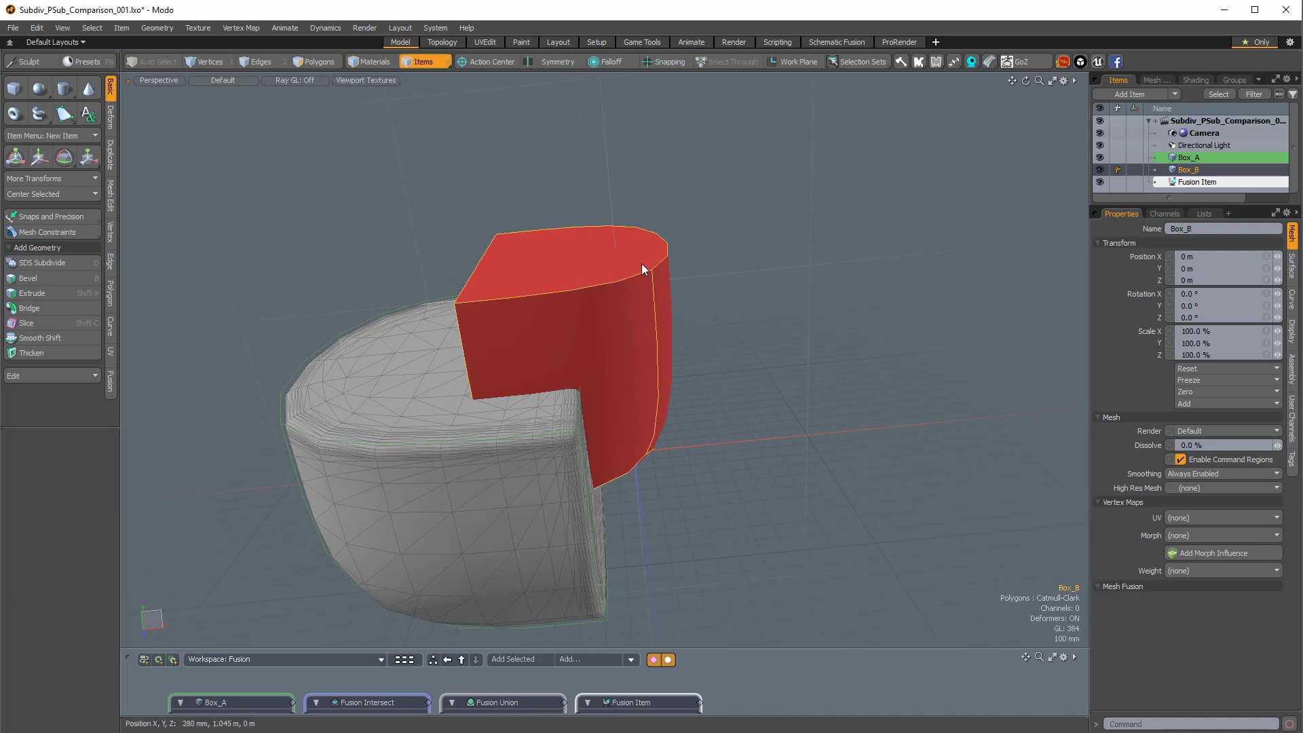
left_click_drag(643, 269, 775, 290, "alt")
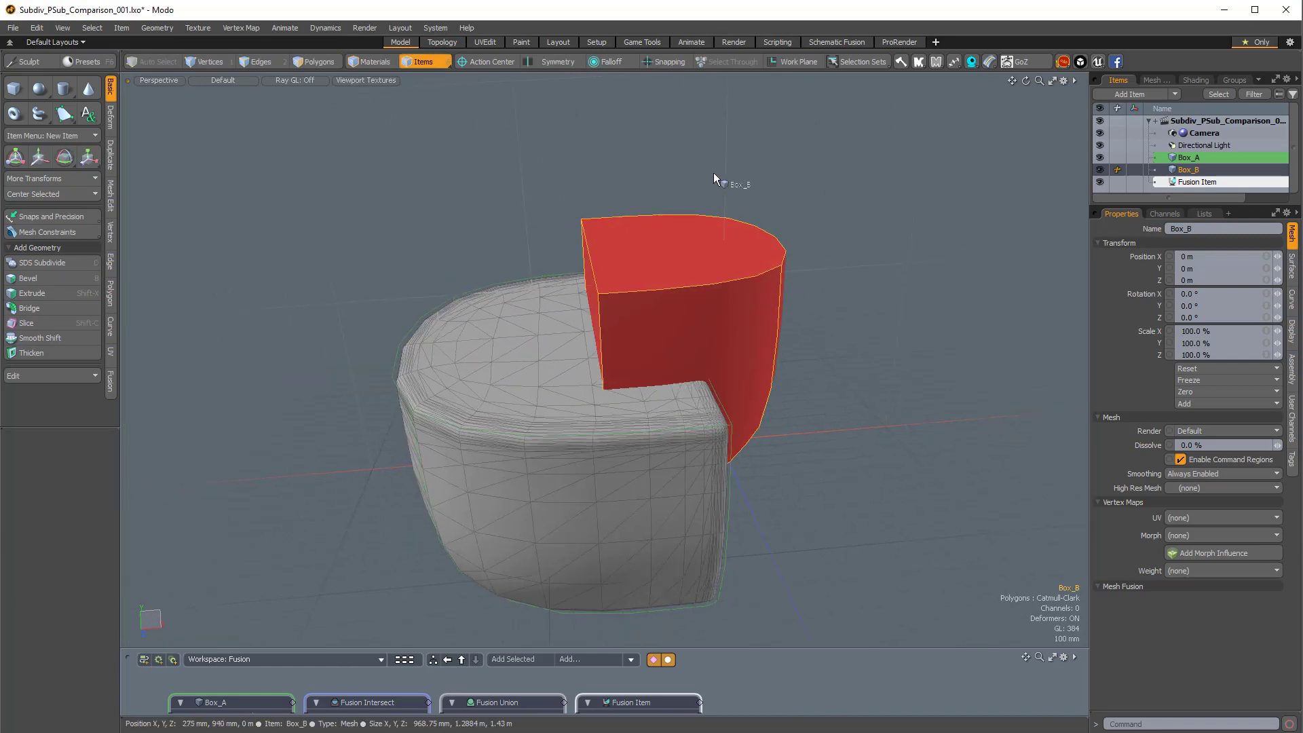
Step: Add Box_B to the fusion as a subtraction that cuts a pocket into Box_A
left_click_drag(462, 312, 374, 401)
left_click_drag(930, 447, 705, 287, "alt")
scroll(625, 558, "up", 3)
scroll(593, 495, "down", 3)
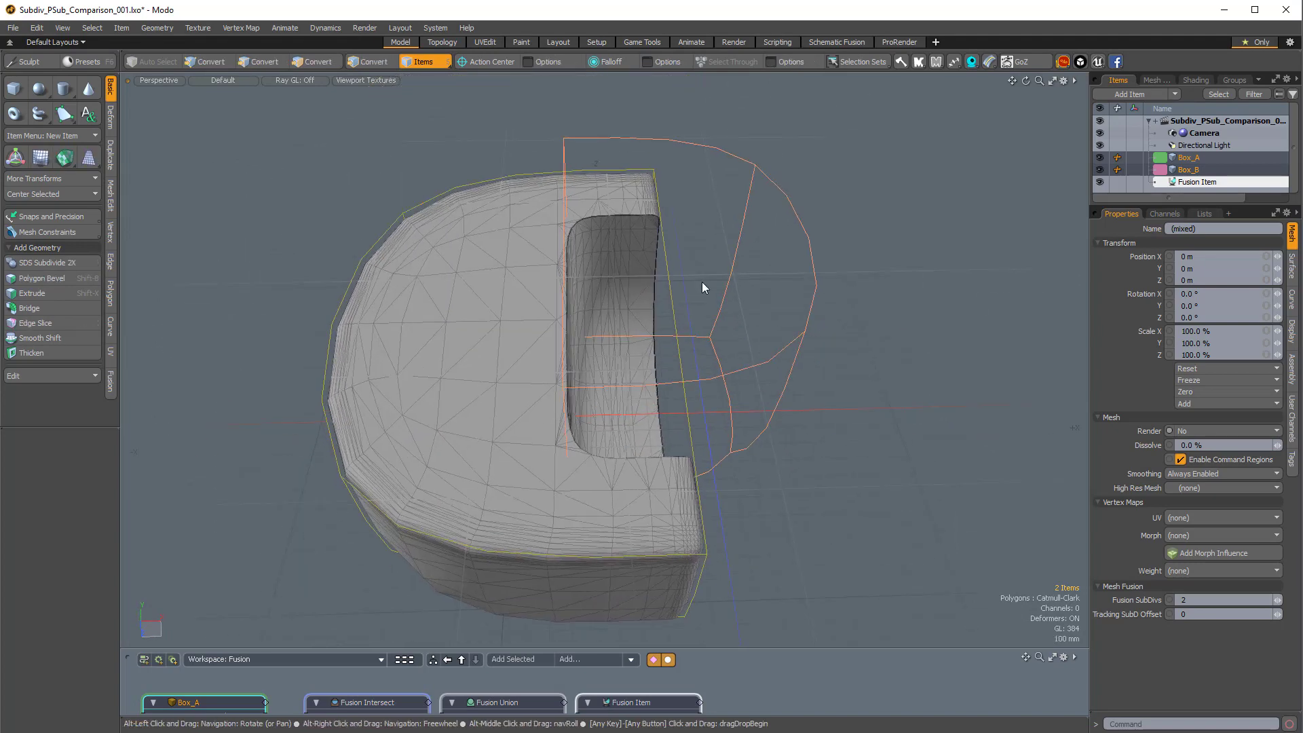
left_click_drag(666, 346, 663, 266, "alt")
Step: Select Box_B's top edges and the edges around its flat side inside the pocket
key("2")
scroll(652, 300, "down", 3)
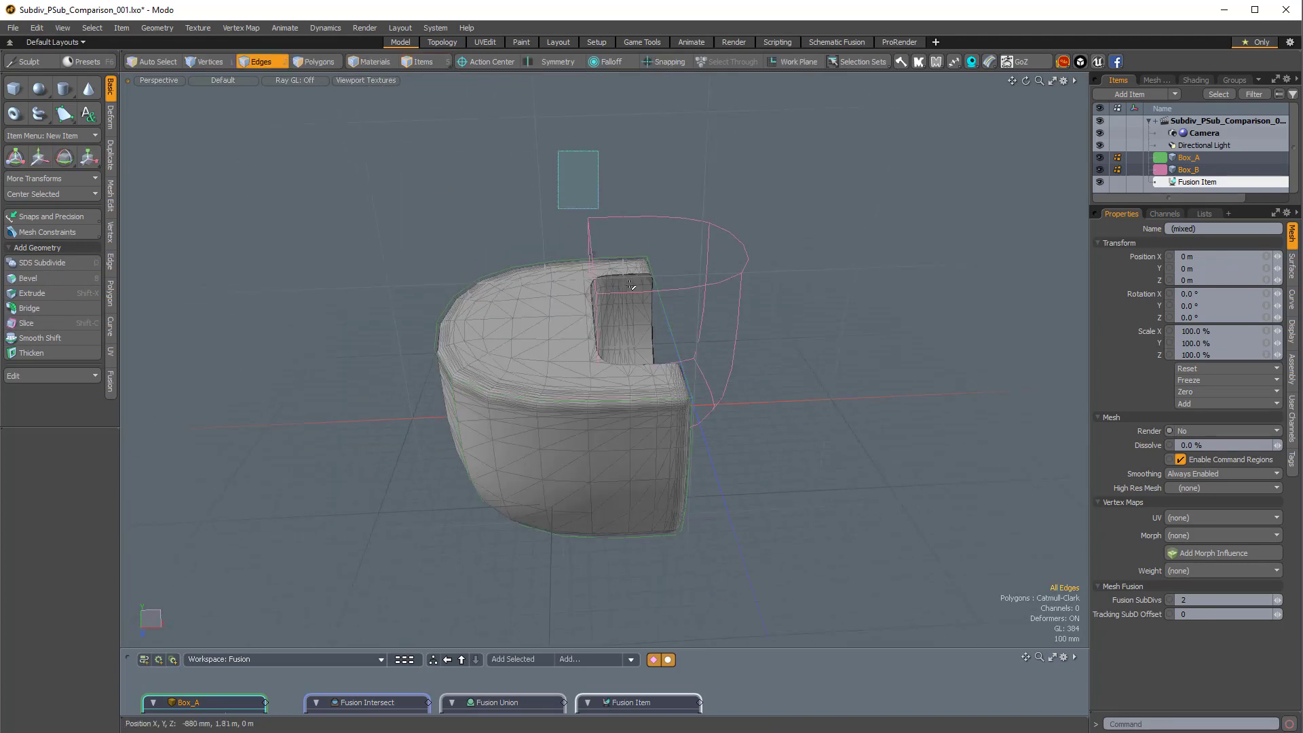
left_click_drag(633, 464, 633, 464)
left_click_drag(652, 346, 536, 178, "alt")
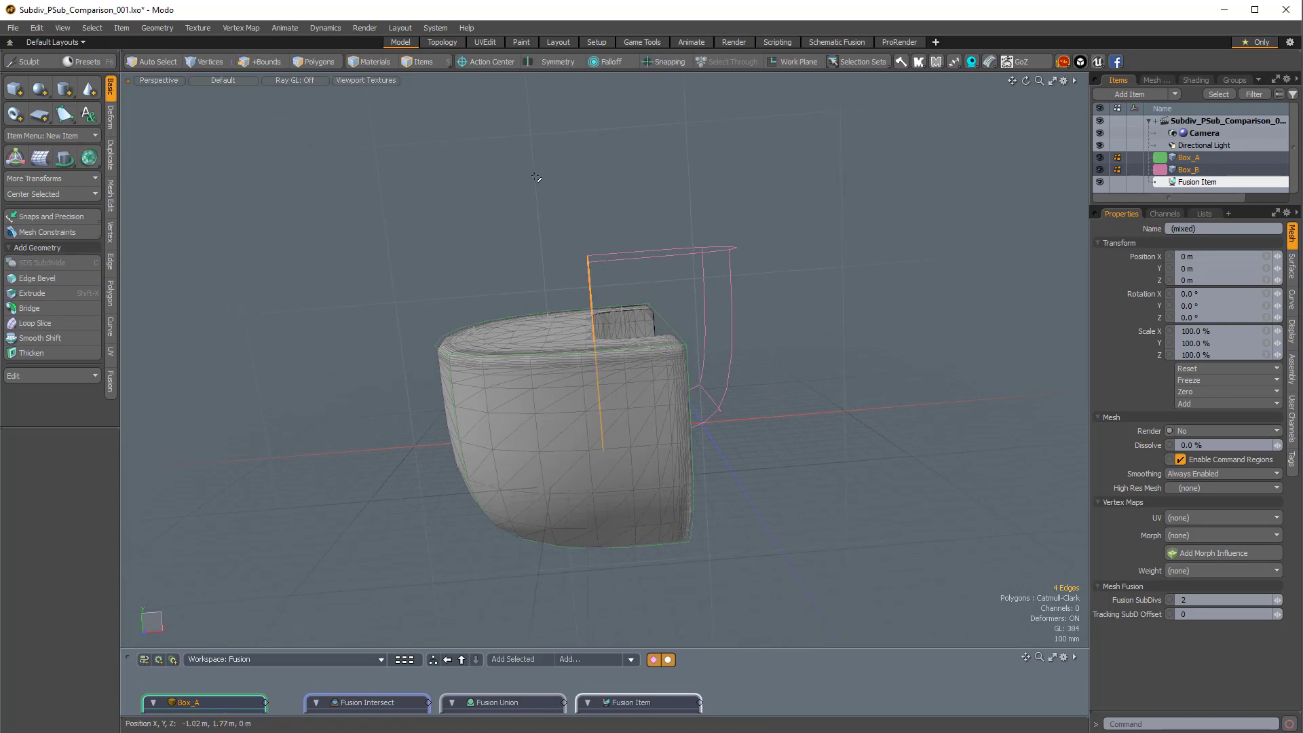
left_click_drag(773, 264, 651, 509, "alt")
scroll(685, 393, "up", 3)
Step: Set the weight of Box_B's selected edges to 60% to sharpen the pocket's corners
key("shift+w")
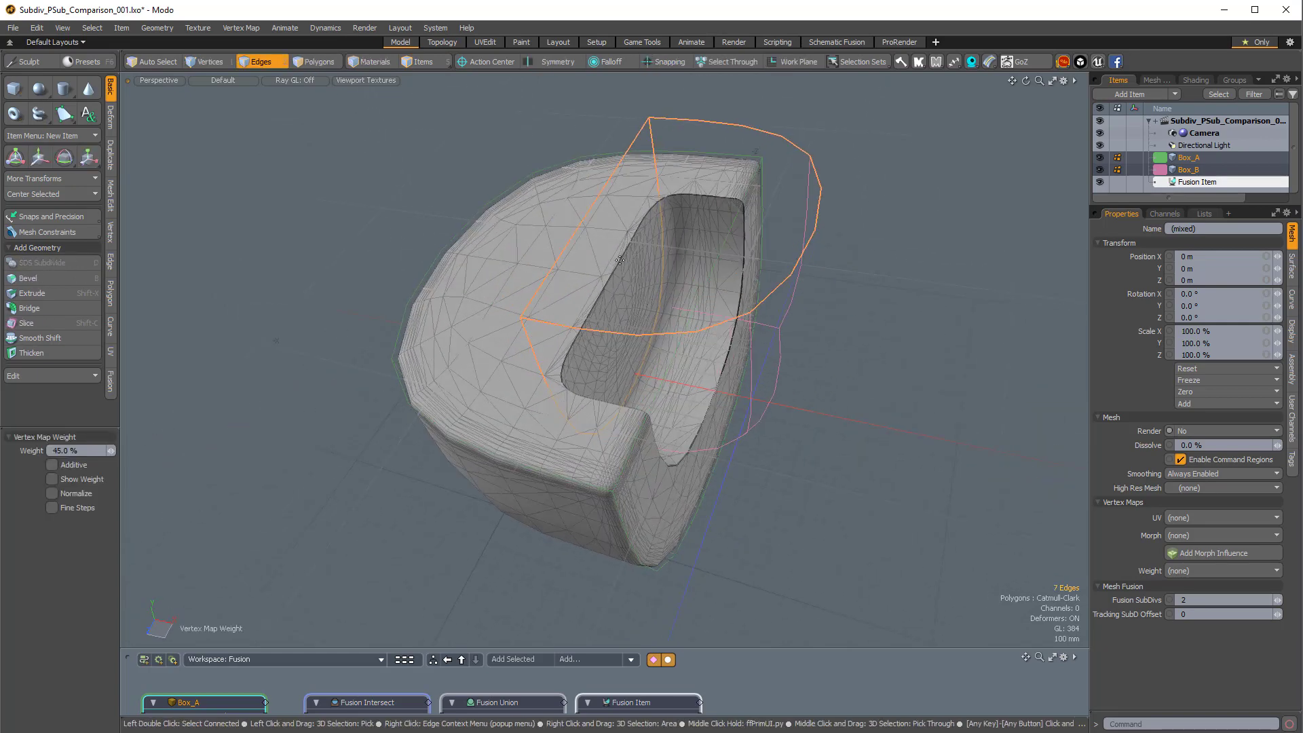
left_click_drag(619, 260, 567, 347, "alt")
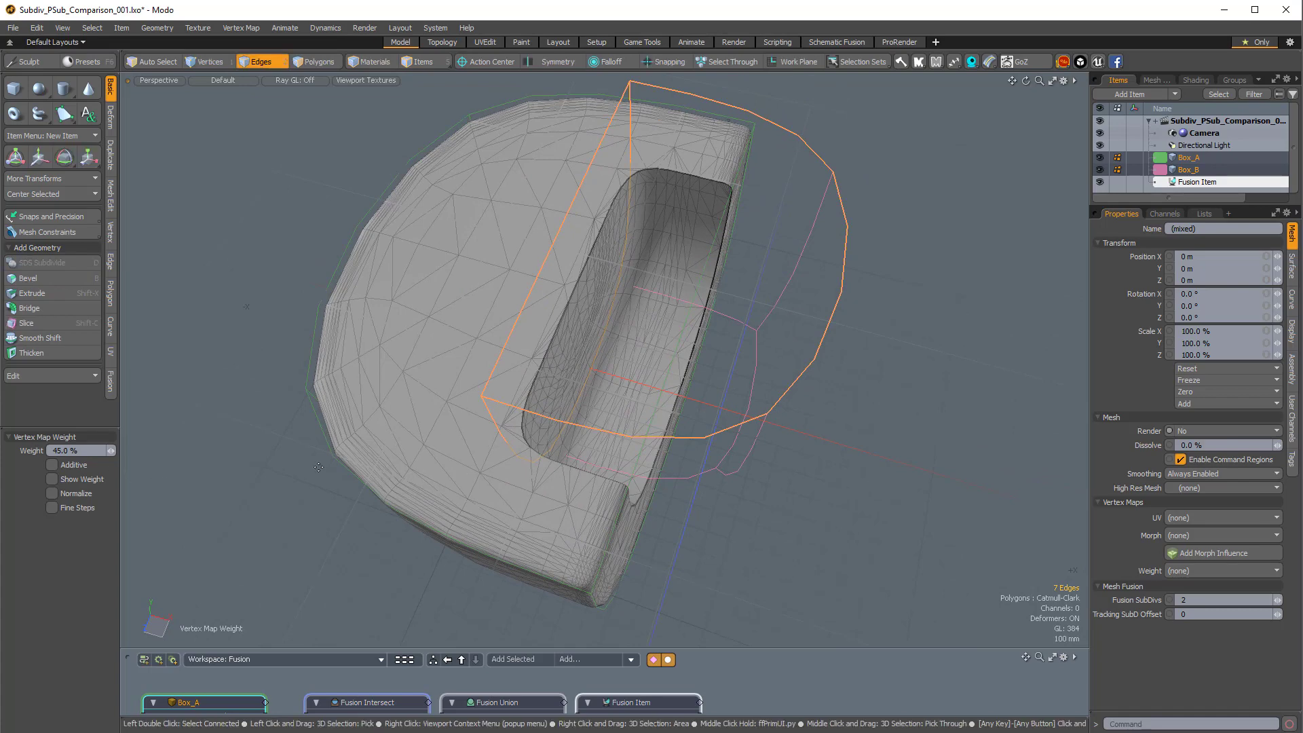
left_click_drag(475, 453, 506, 425, "alt")
scroll(528, 462, "up", 4)
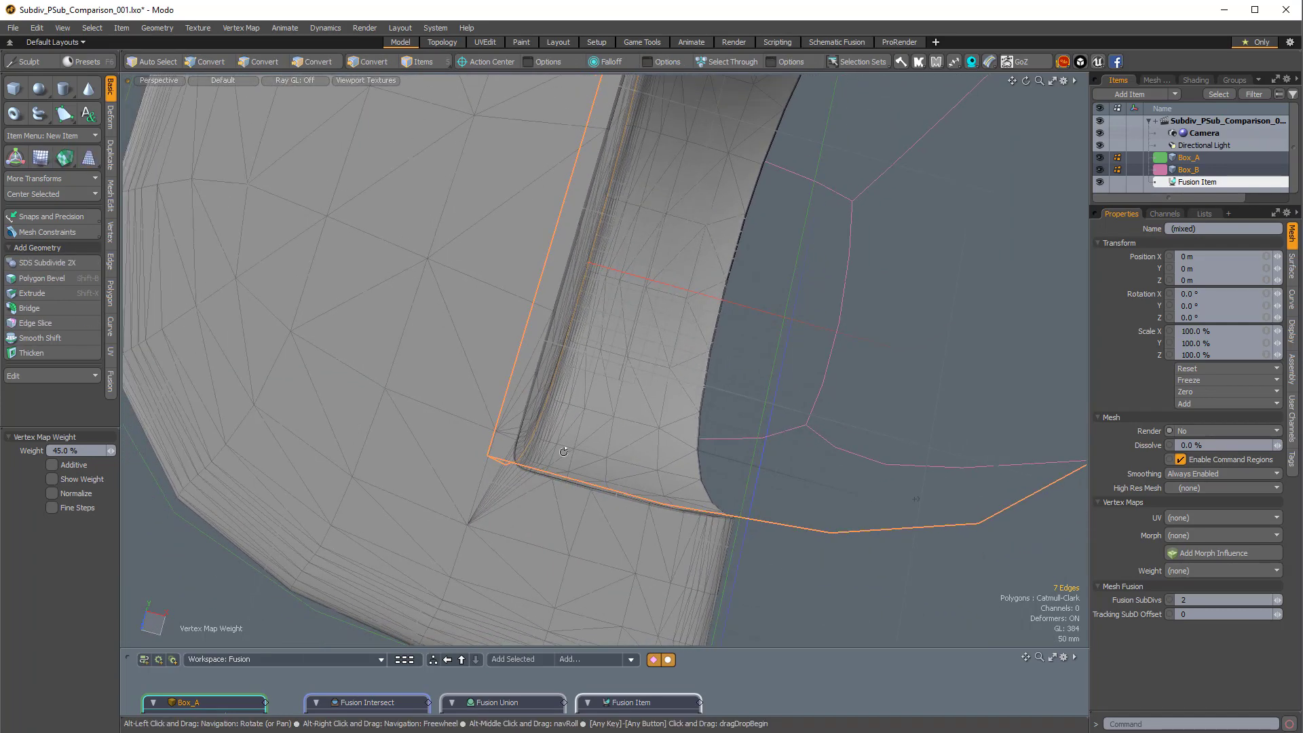
scroll(577, 441, "down", 5)
left_click_drag(727, 519, 710, 336, "alt")
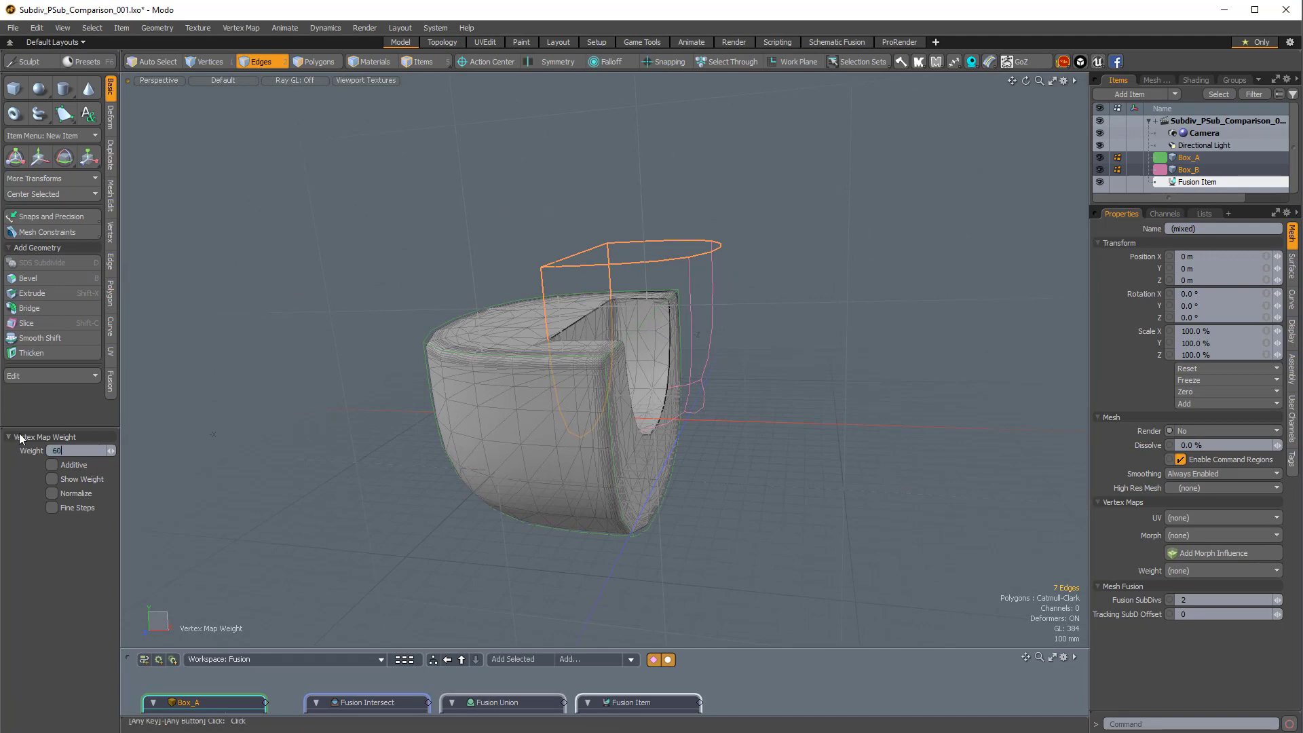
key("Return")
left_click_drag(577, 268, 706, 381, "alt")
scroll(568, 534, "up", 4)
scroll(613, 340, "down", 8)
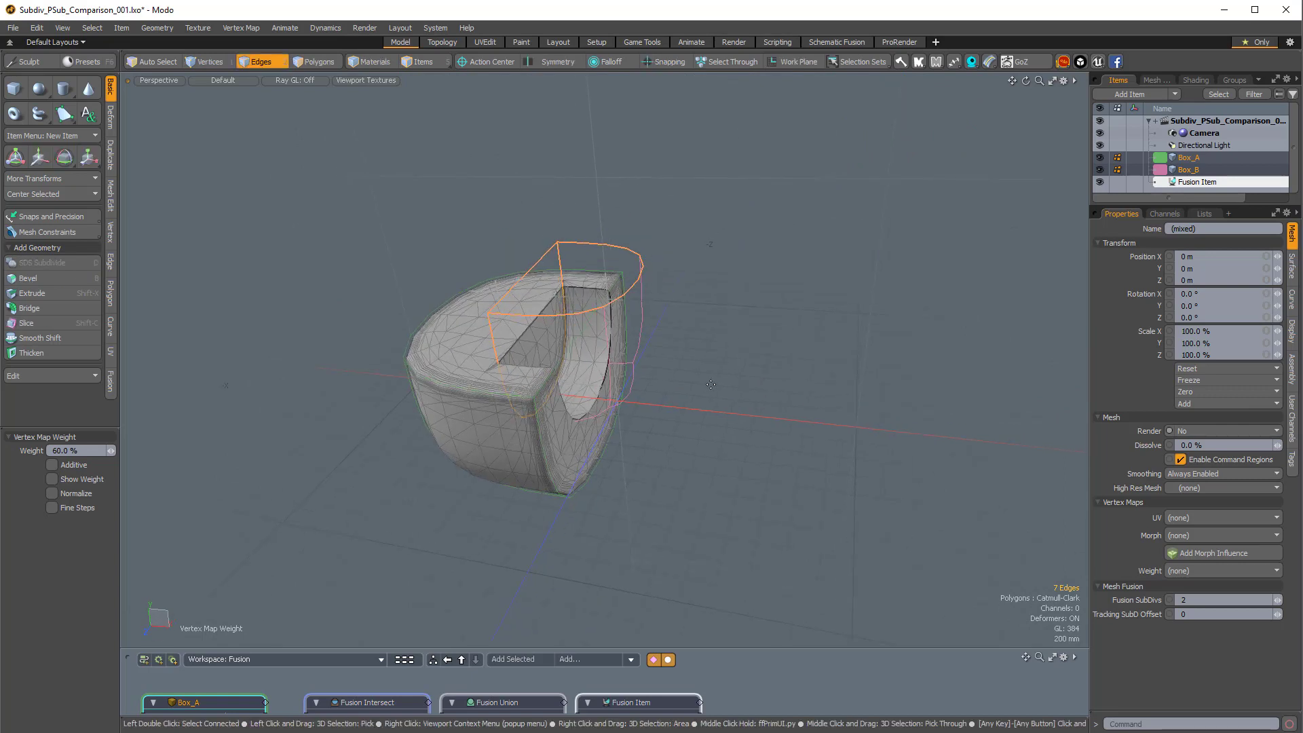
key("3")
key("w")
left_click_drag(710, 371, 703, 342, "alt")
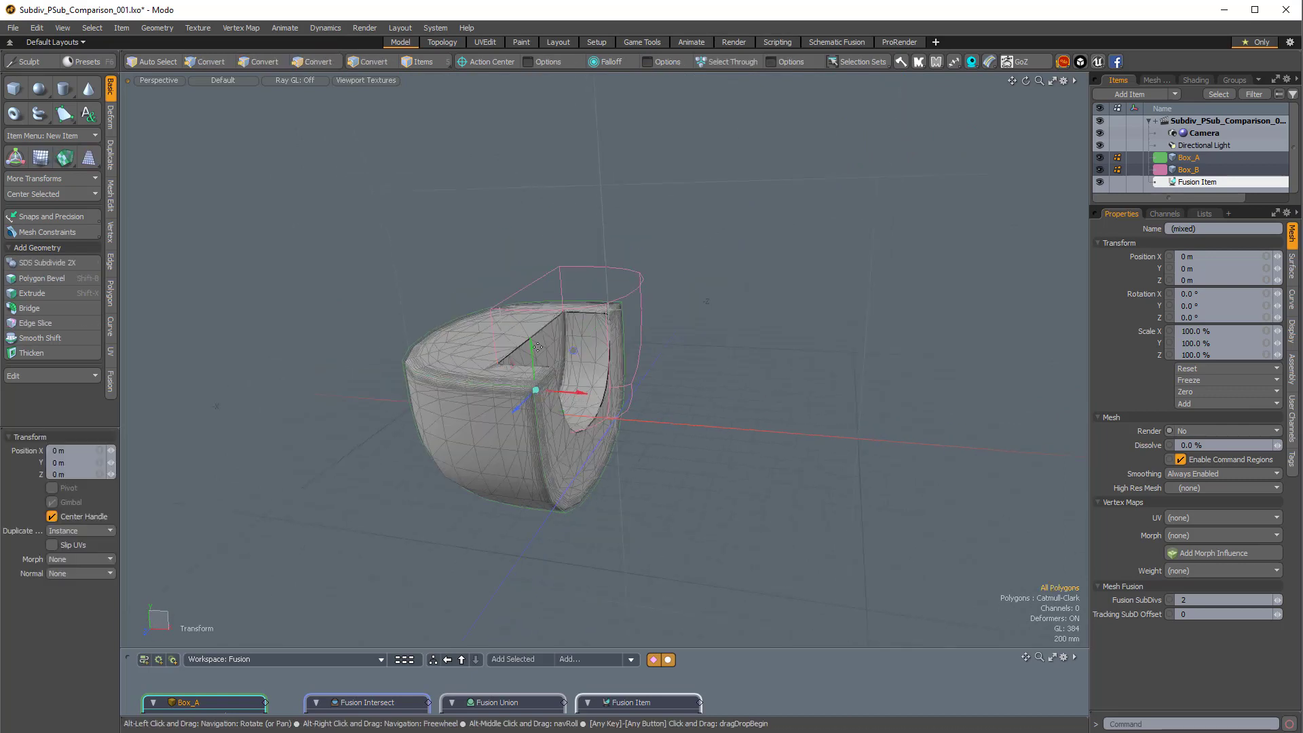
left_click_drag(533, 342, 534, 370)
key("ctrl+z")
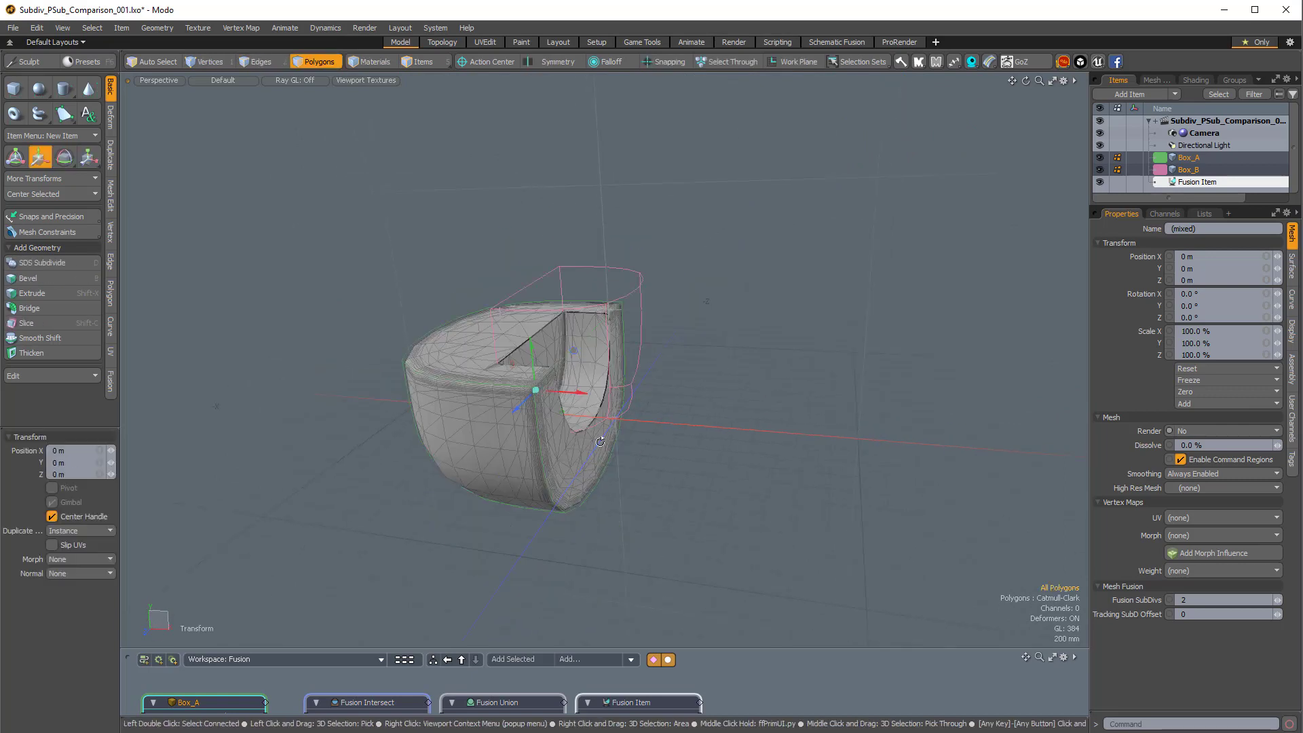
Step: Select only Box_B and move its polygons down about 1.07 m so it cuts into Box_A's underside
left_click_drag(614, 331, 613, 315, "alt")
key("5")
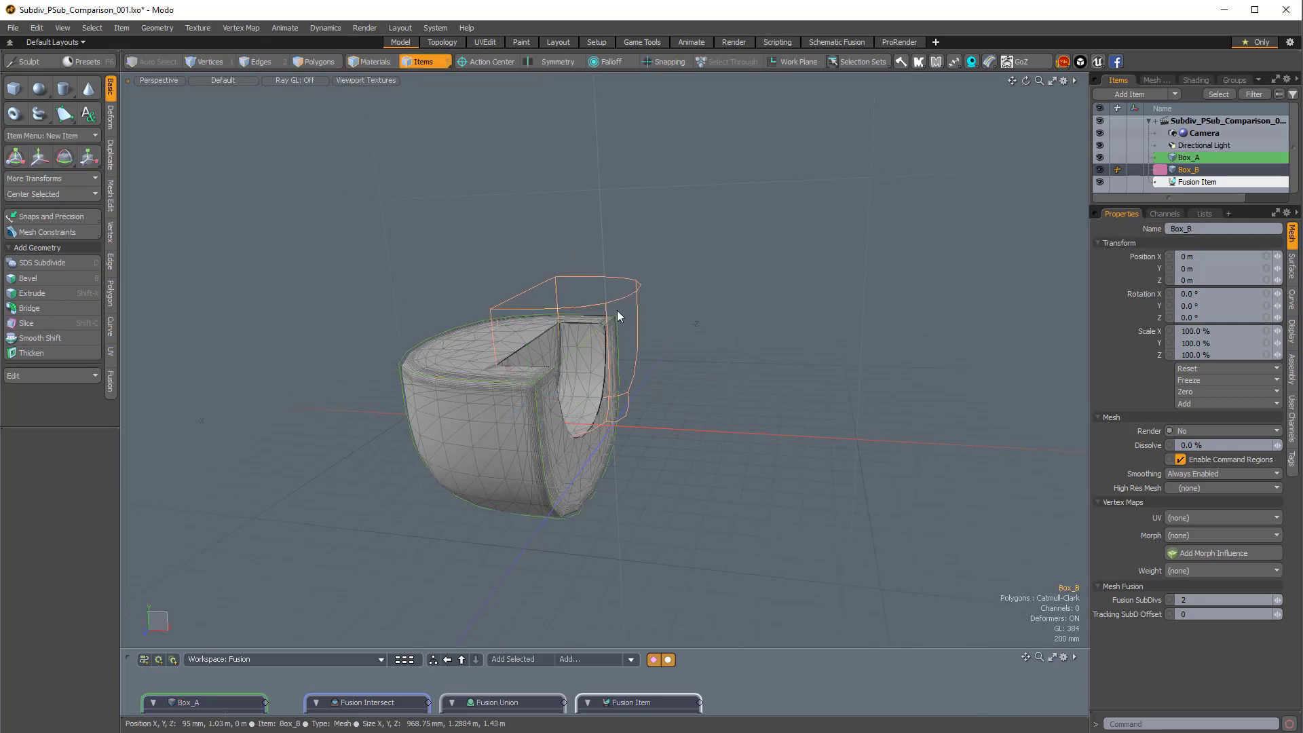
key("w")
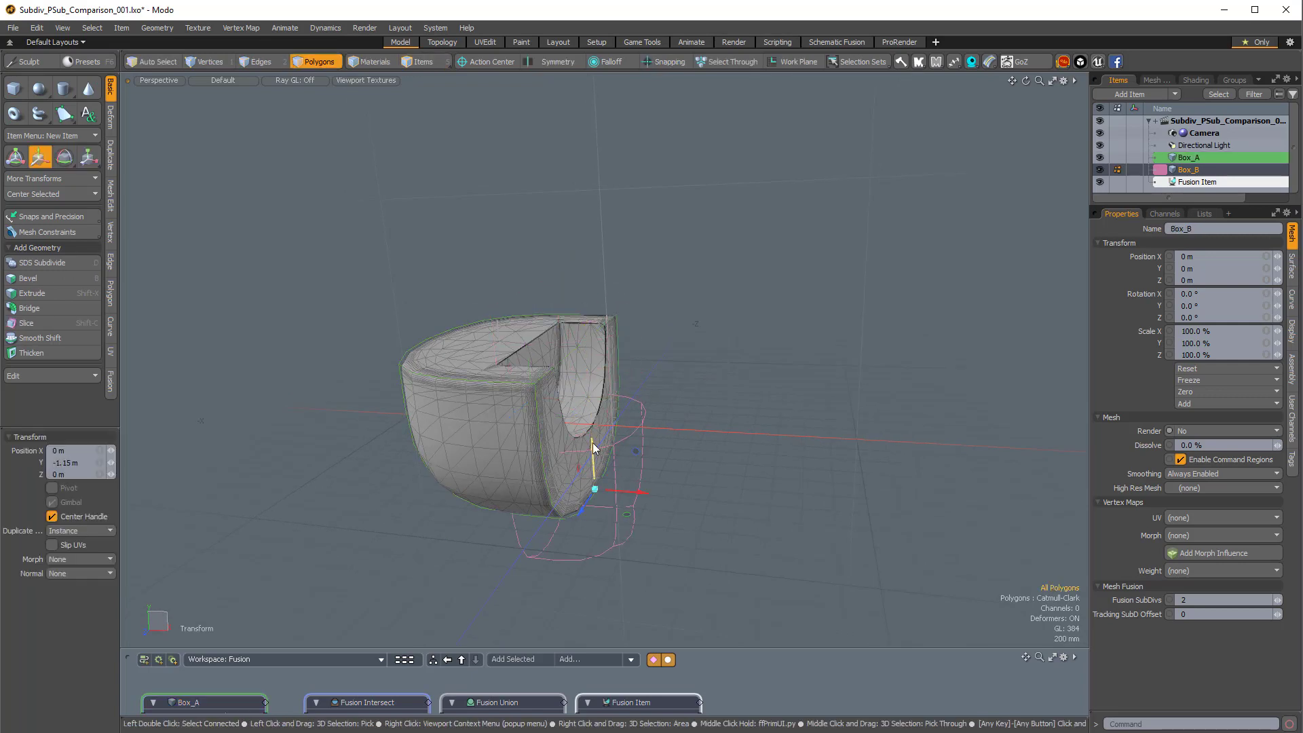
left_click_drag(593, 448, 651, 434)
Step: Hide the grid work plane to view the cut in the fusion's underside clearly
left_click_drag(652, 435, 618, 429, "alt+shift")
key("ctrl+grave")
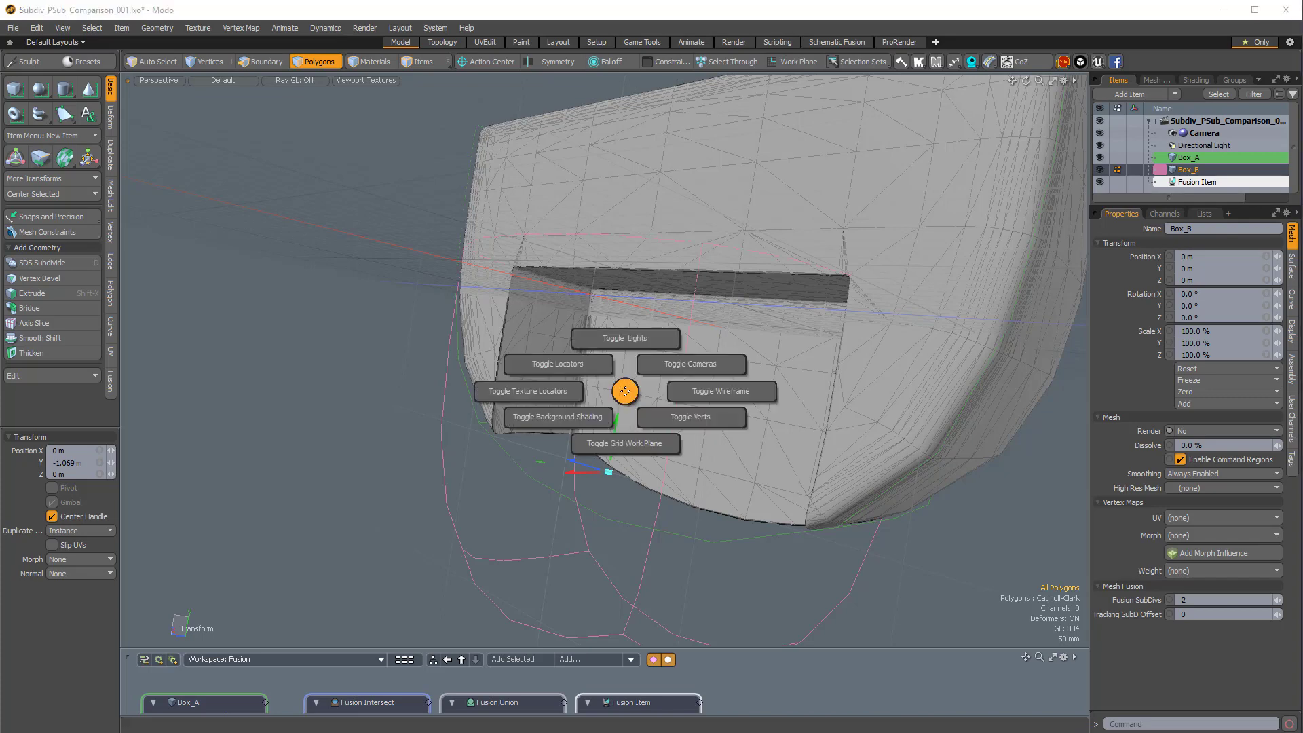
left_click(645, 462)
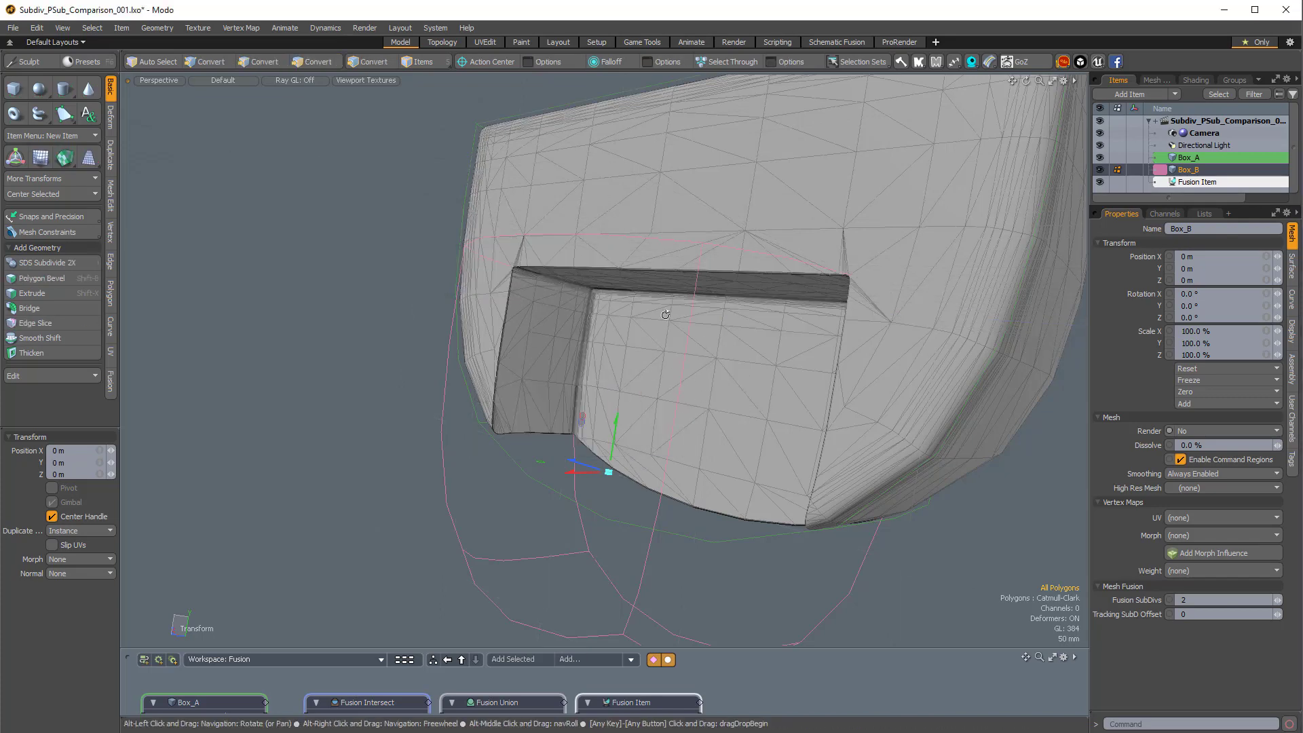
Step: Select Box_A together with Box_B and hide the Fusion Item to expose the two source meshes
left_click_drag(644, 462, 858, 355, "alt")
key("a")
left_click(1192, 161, "ctrl")
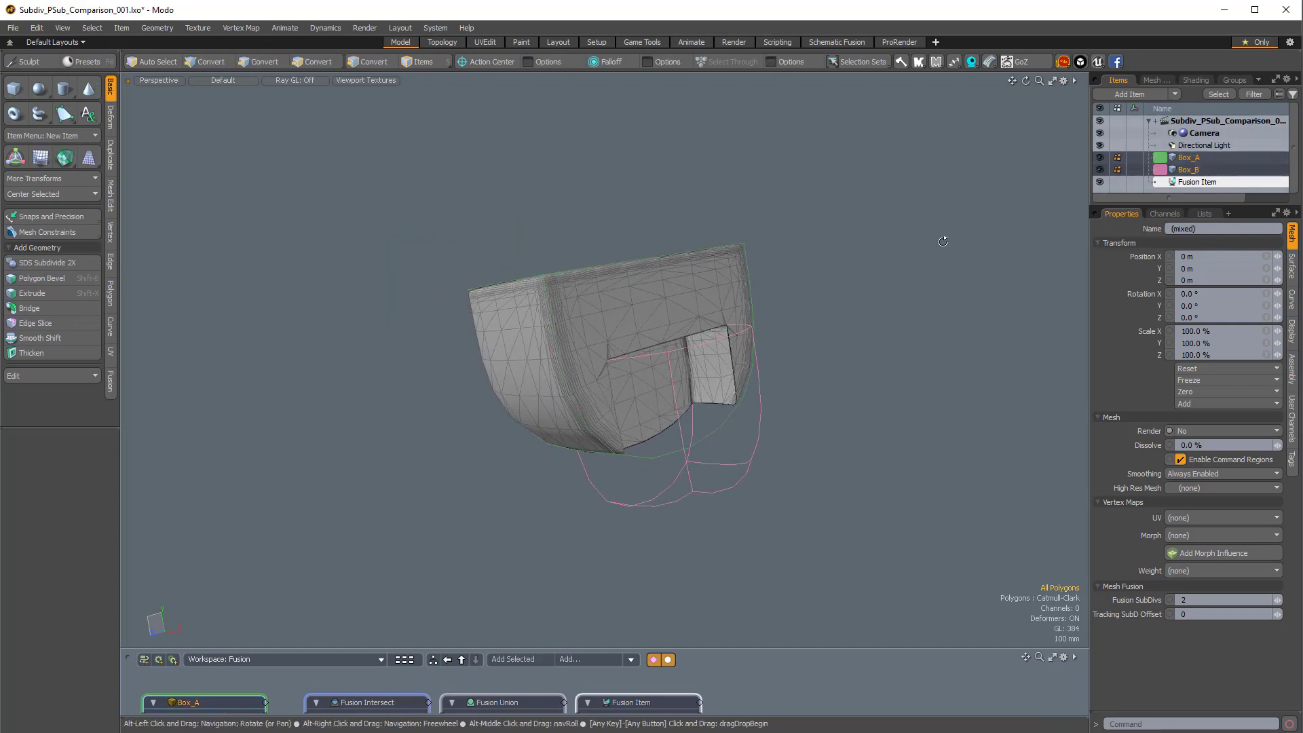
left_click_drag(940, 242, 863, 279, "alt")
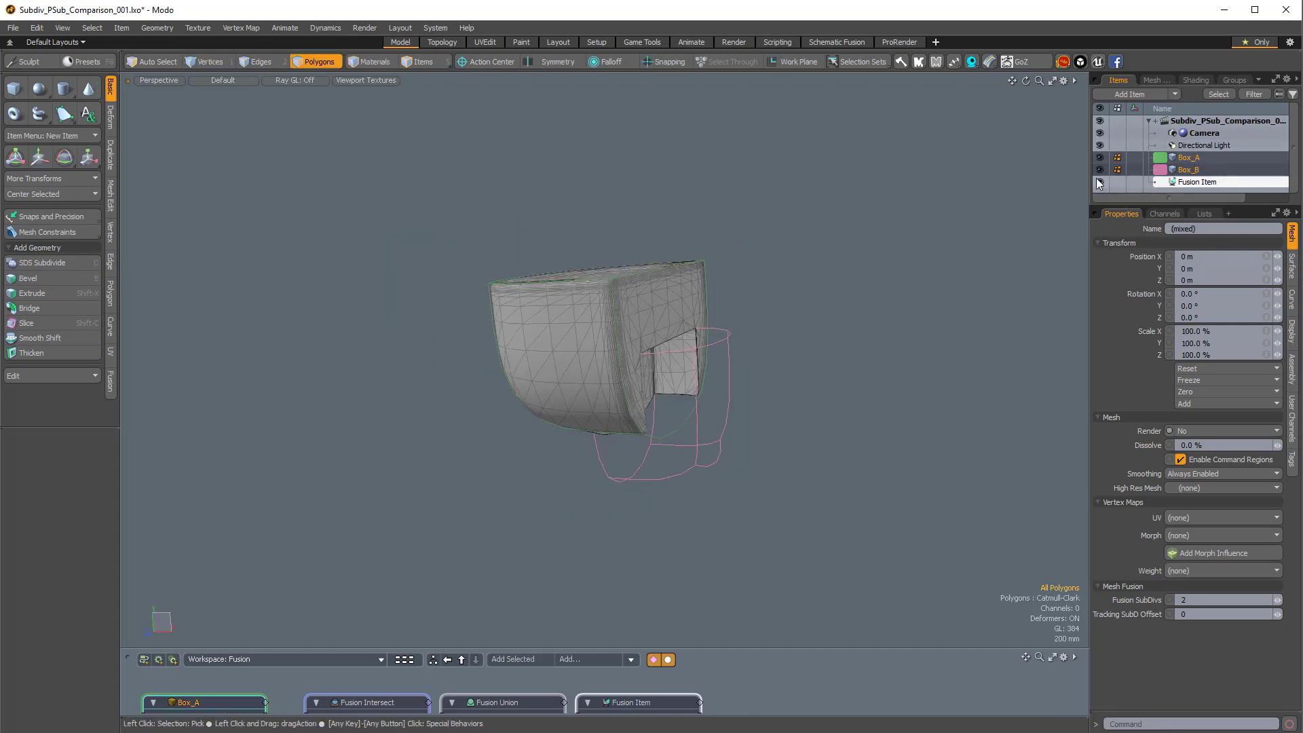
left_click(1100, 182)
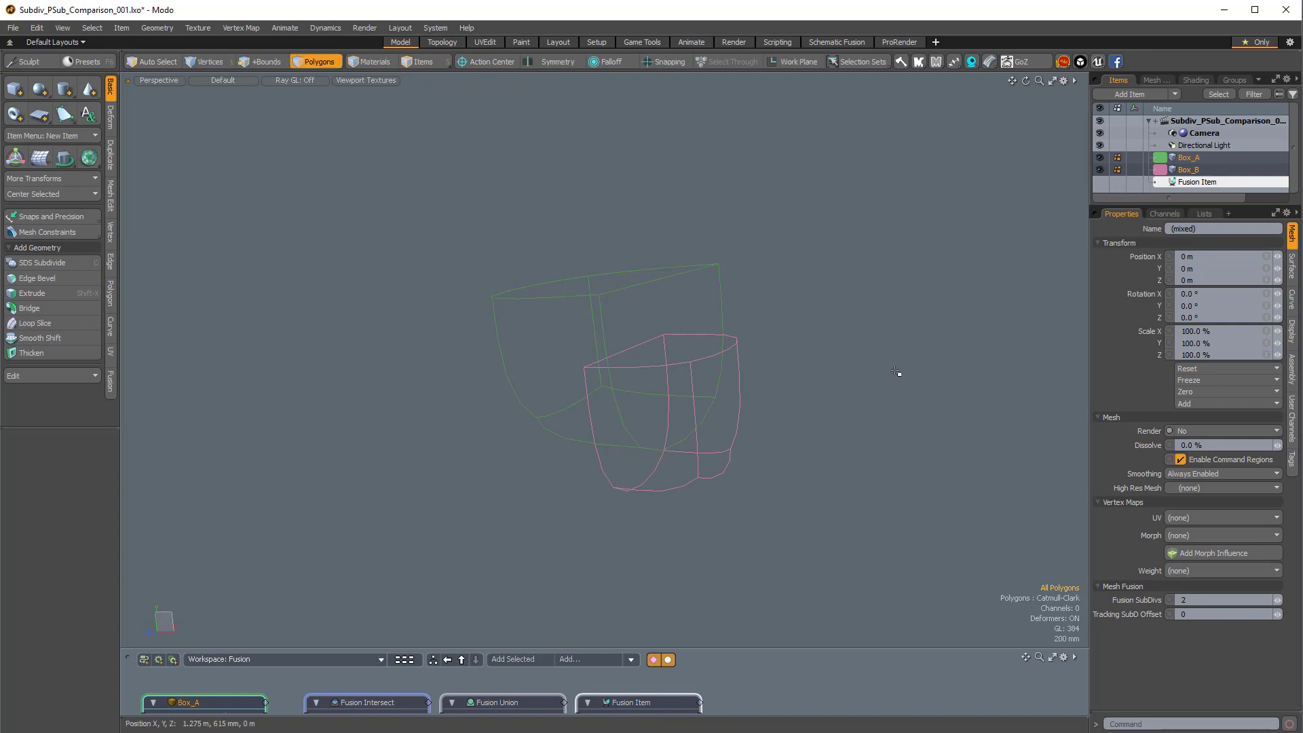
Step: Switch Box_A and Box_B to unsubdivided faces and select each cube's polygons to examine the two simple base cages
left_click_drag(946, 500, 745, 382, "alt")
double_click(754, 378)
left_click_drag(898, 329, 448, 403, "alt")
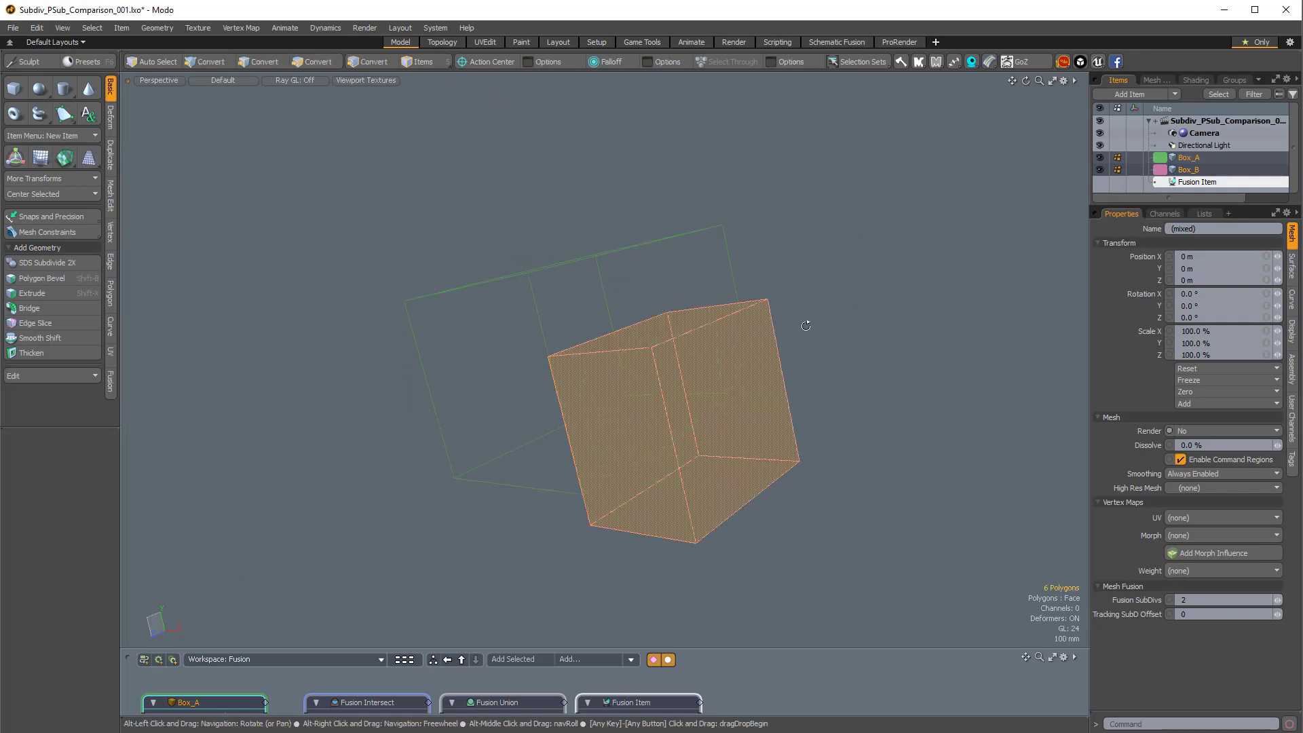
left_click_drag(712, 300, 583, 298, "alt")
left_click(635, 281)
double_click(544, 334)
Step: Deselect the polygons, return both boxes to Catmull-Clark subdivision and show the Fusion Item again
left_click(822, 313)
key("Tab")
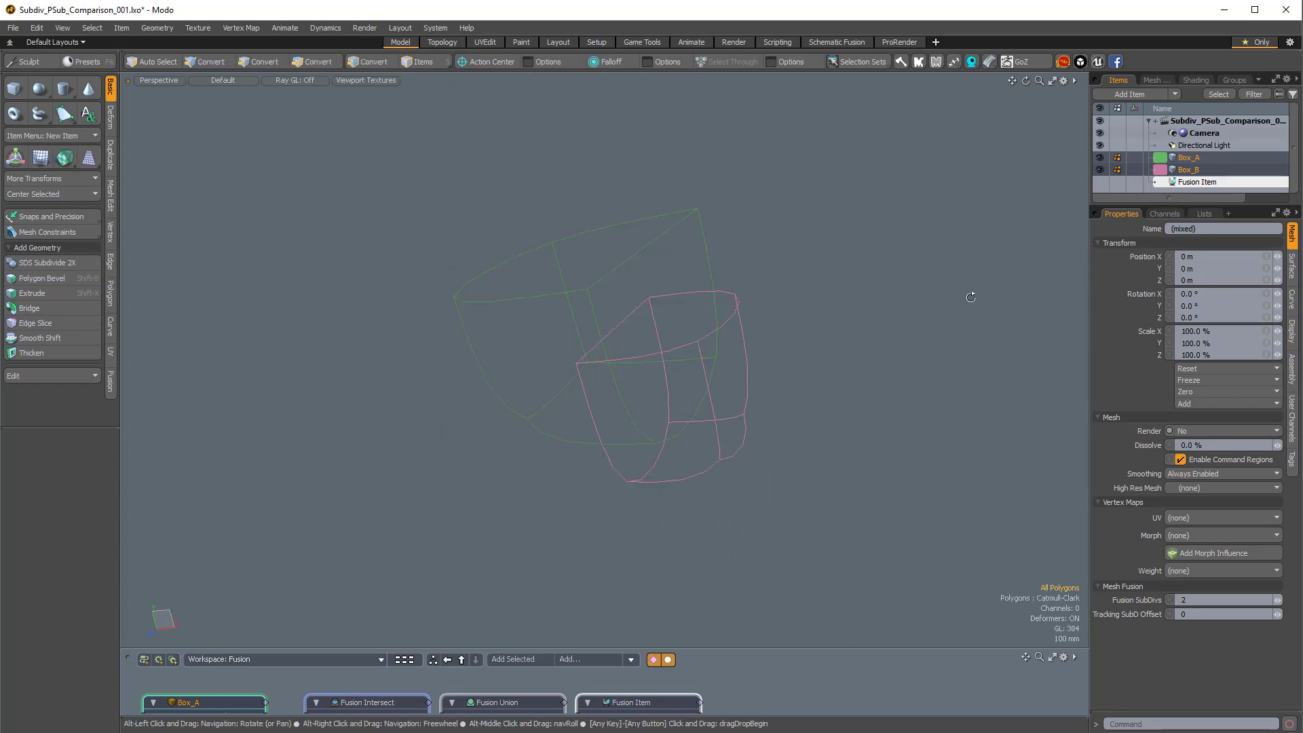
left_click(1100, 182)
left_click_drag(1026, 232, 849, 393, "alt")
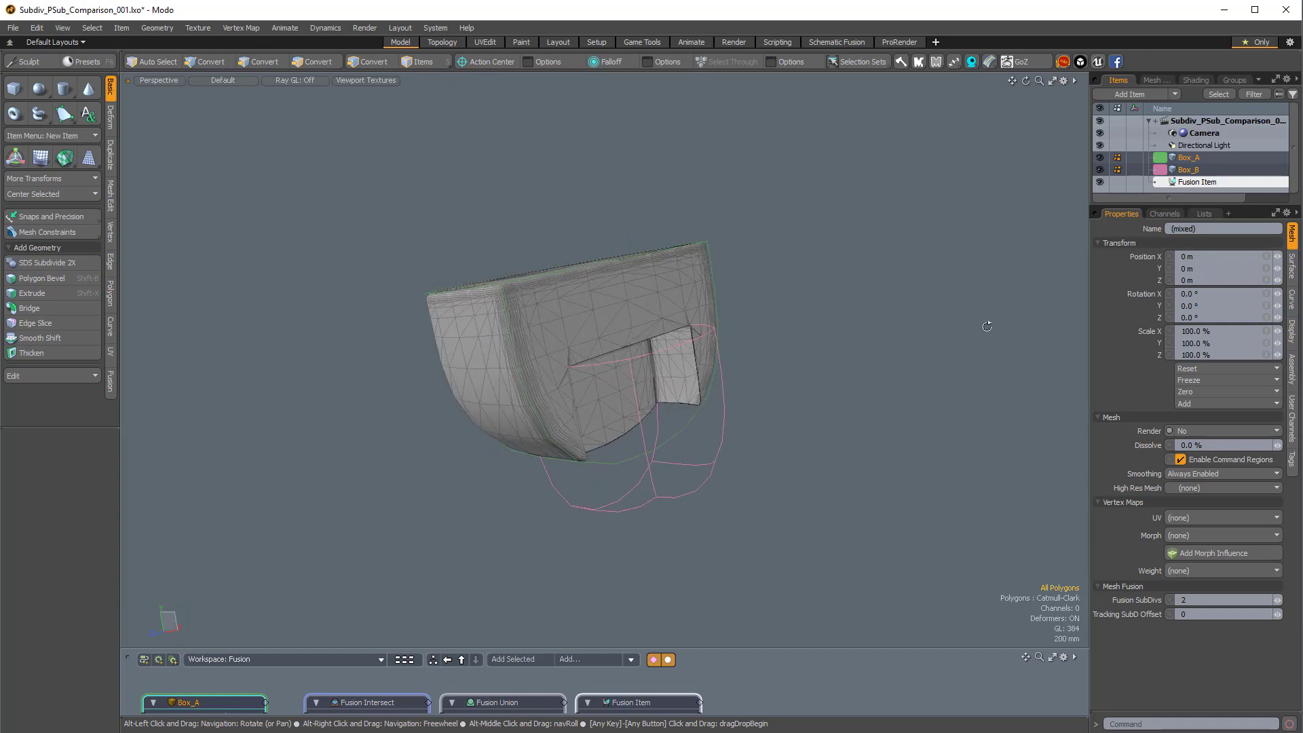